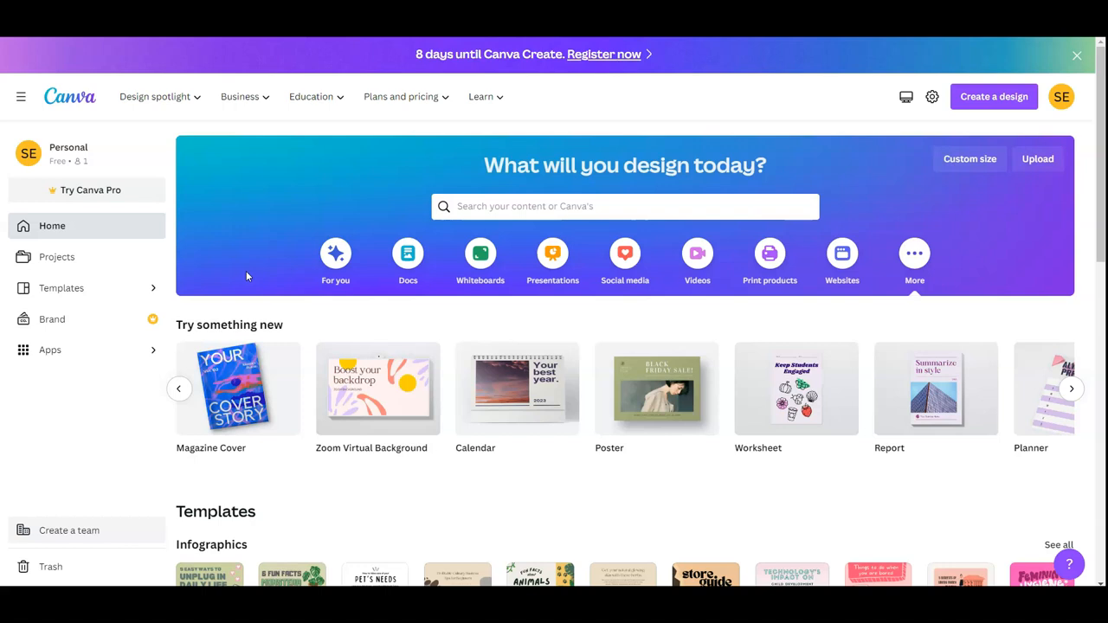
# Show the Docs category on the home page and look through its document types and templates
pyautogui.click(412, 262)
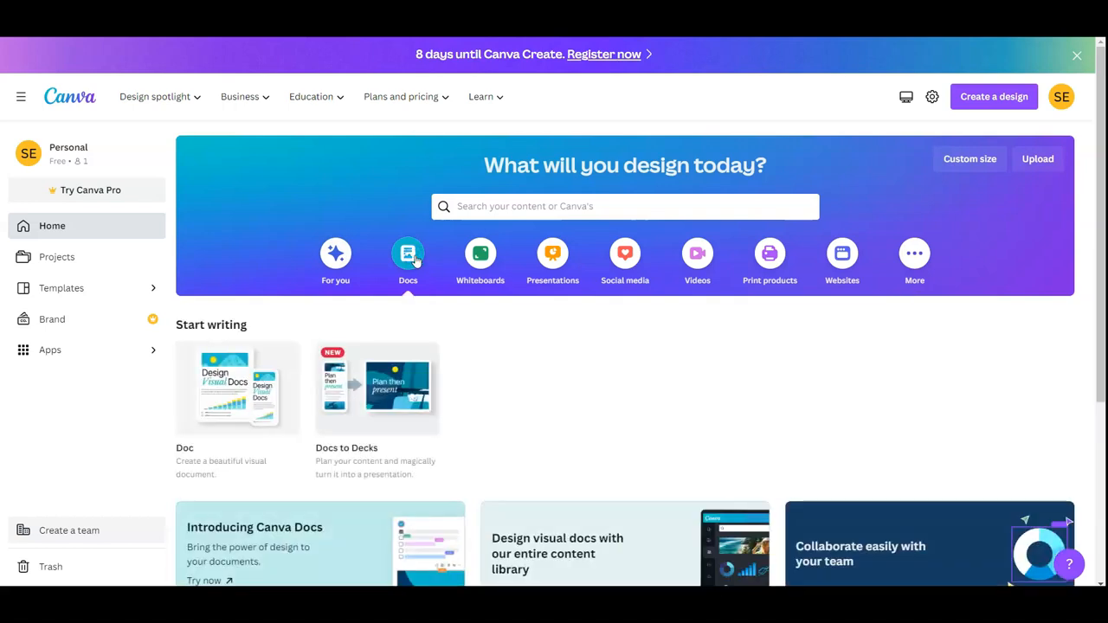
pyautogui.scroll(-3, 514, 324)
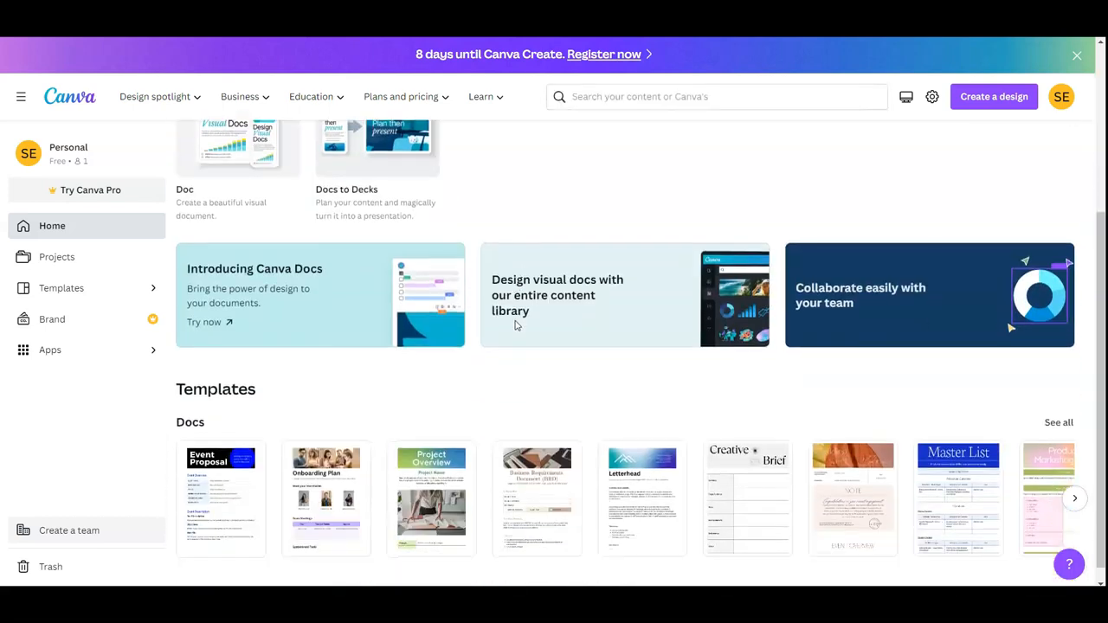
pyautogui.scroll(-1, 514, 323)
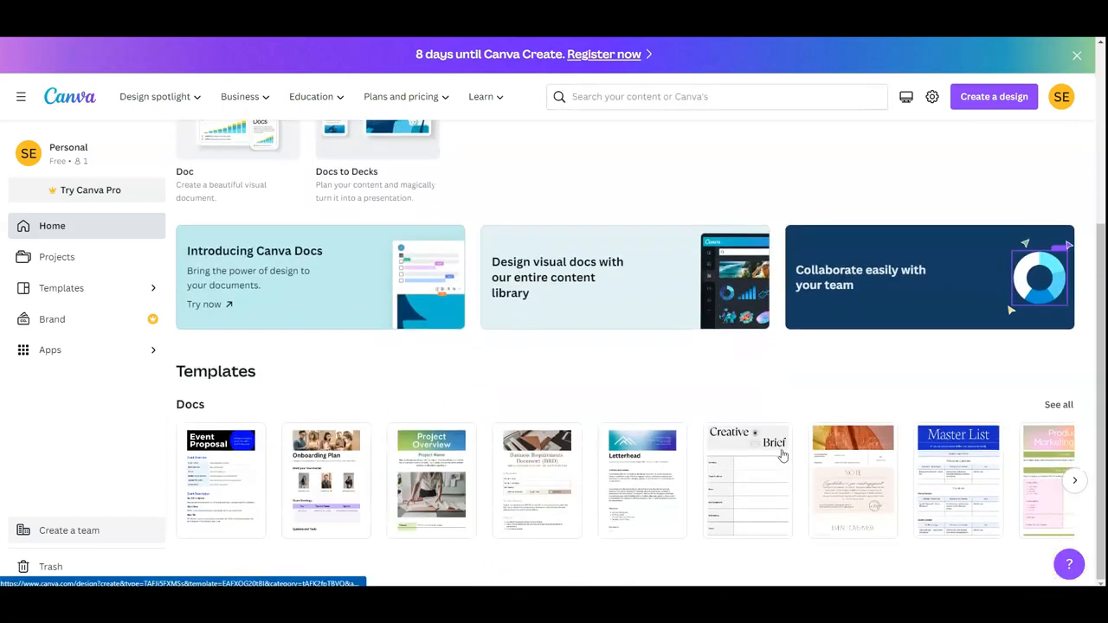
pyautogui.scroll(4, 779, 454)
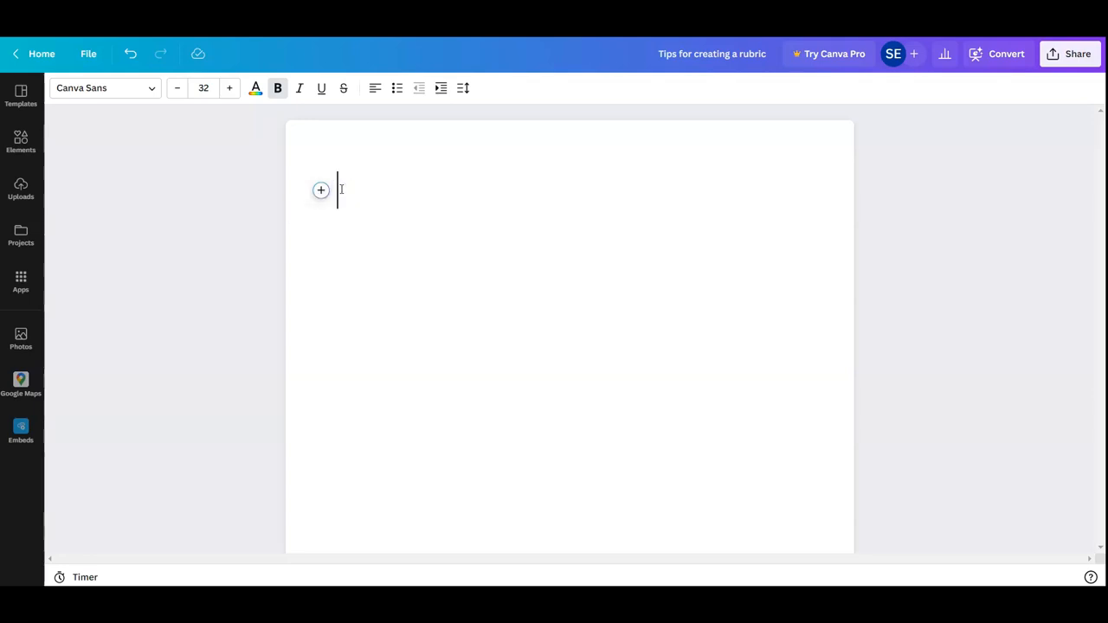
# Enter the heading "My Big Ideas" in the blank document and start a new line below it
pyautogui.write('My bni')
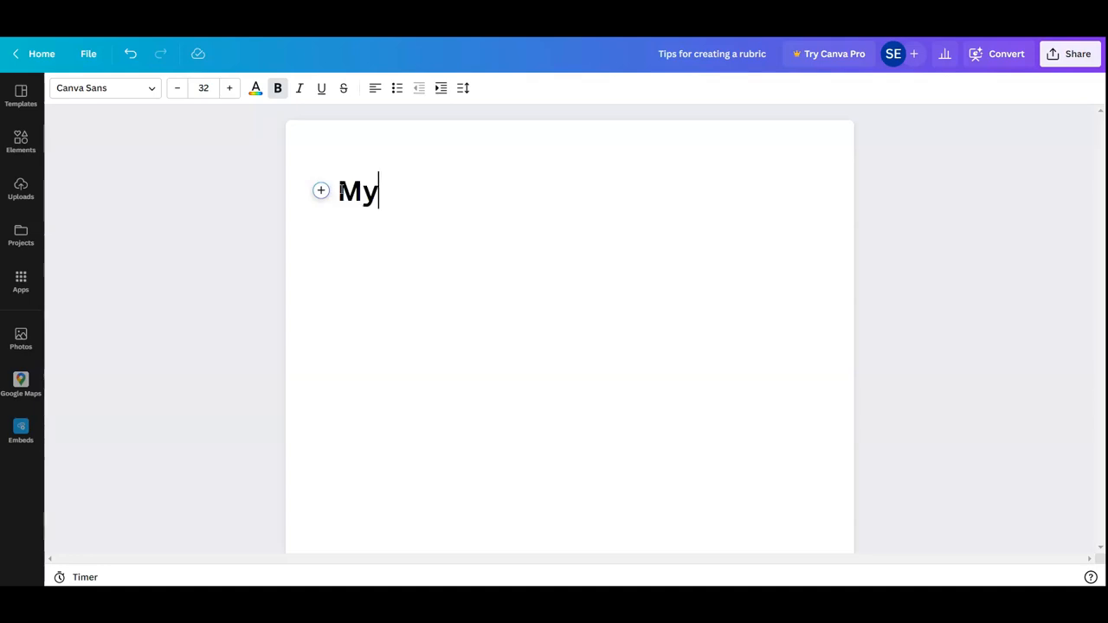
pyautogui.press('BackSpace')
pyautogui.press('BackSpace')
pyautogui.press('BackSpace')
pyautogui.write('Big i')
pyautogui.press('BackSpace')
pyautogui.write('Ideas')
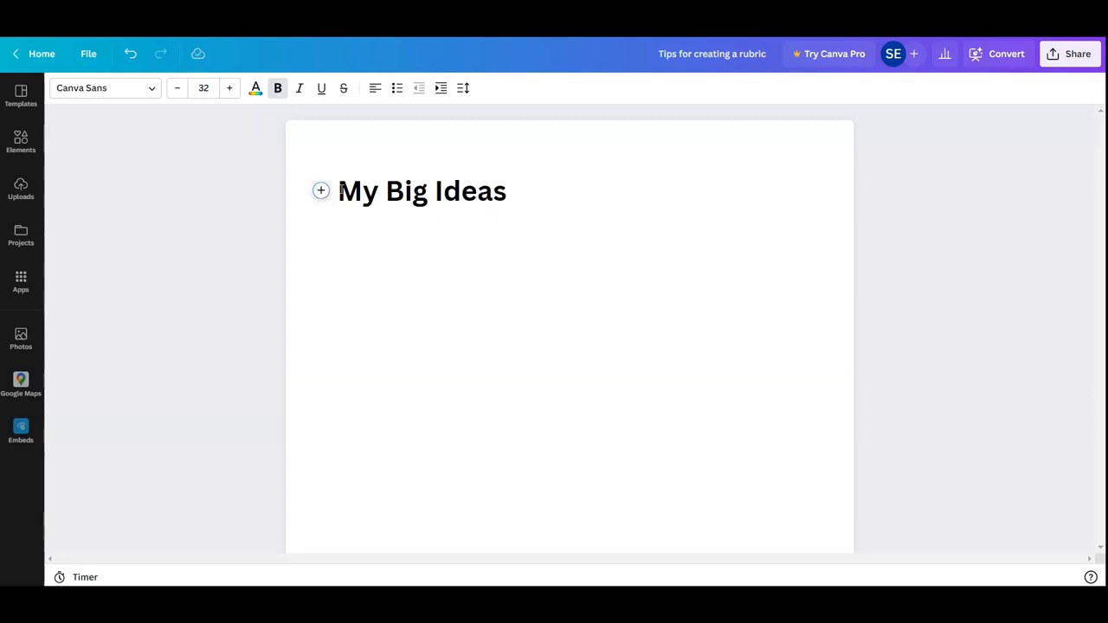
pyautogui.press('Return')
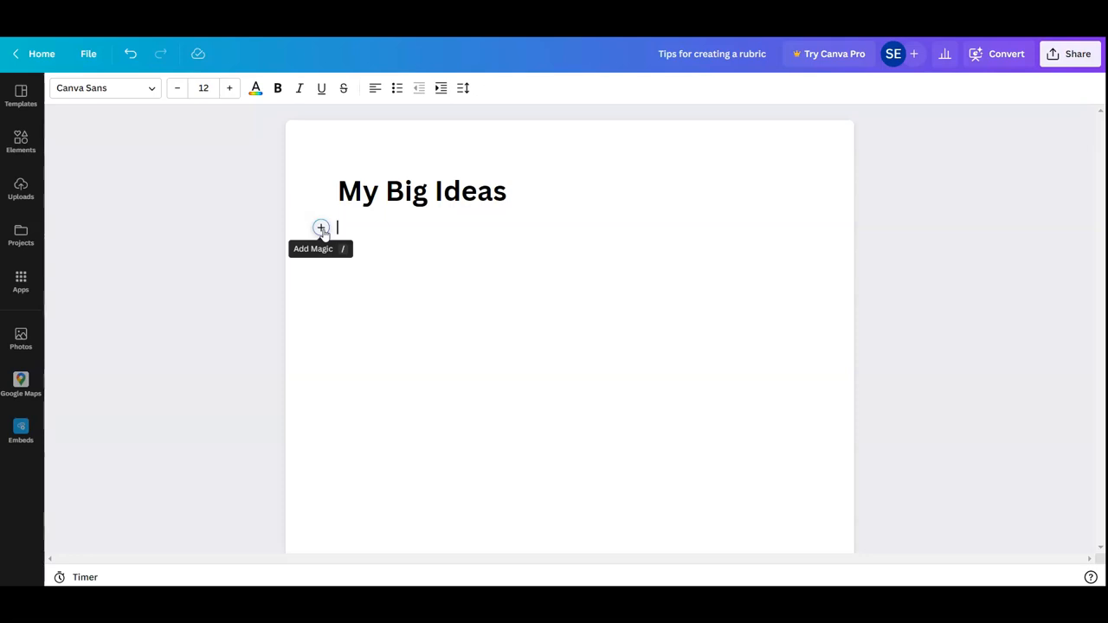
# Generate text below the heading with Magic Write from the prompt "Ideas on how to make my presentation exciting"
pyautogui.click(323, 230)
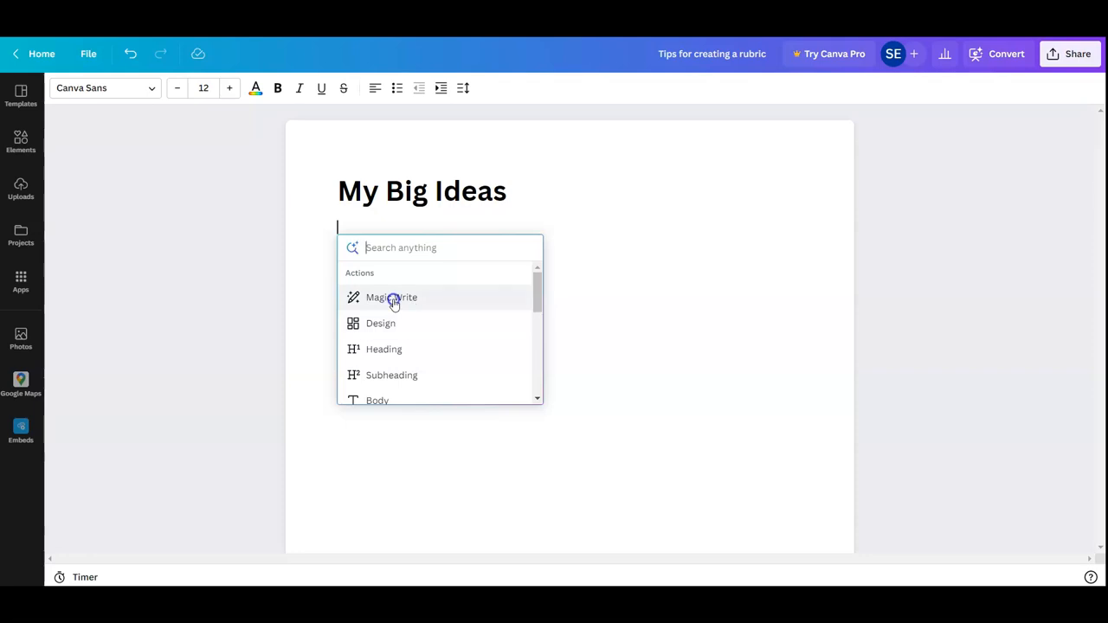
pyautogui.click(394, 300)
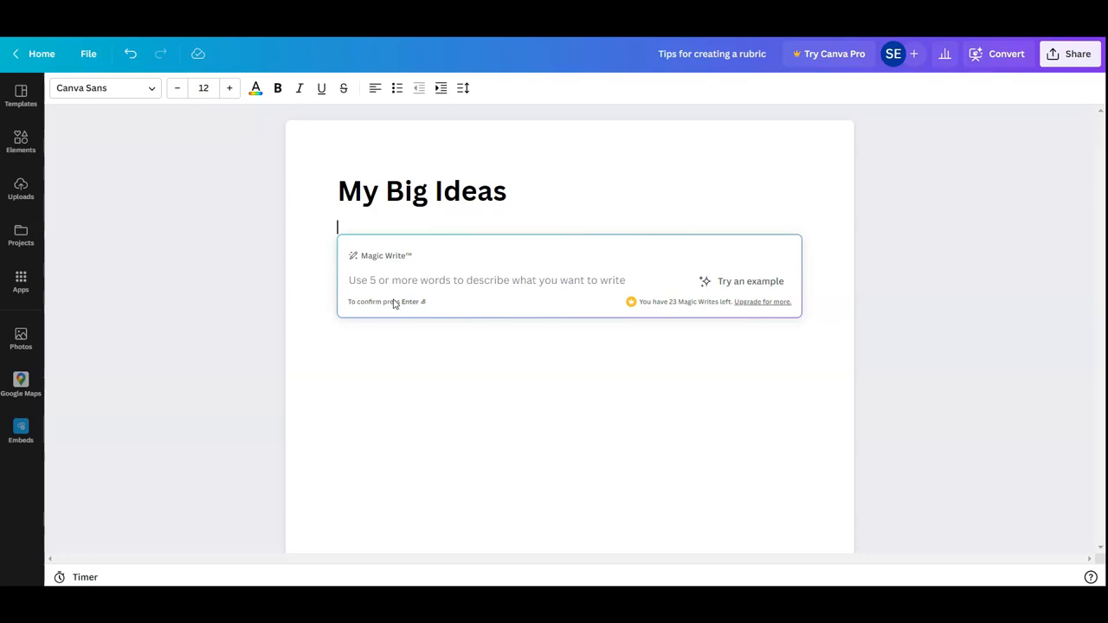
pyautogui.write('Ideas on how to make my presentation exciting')
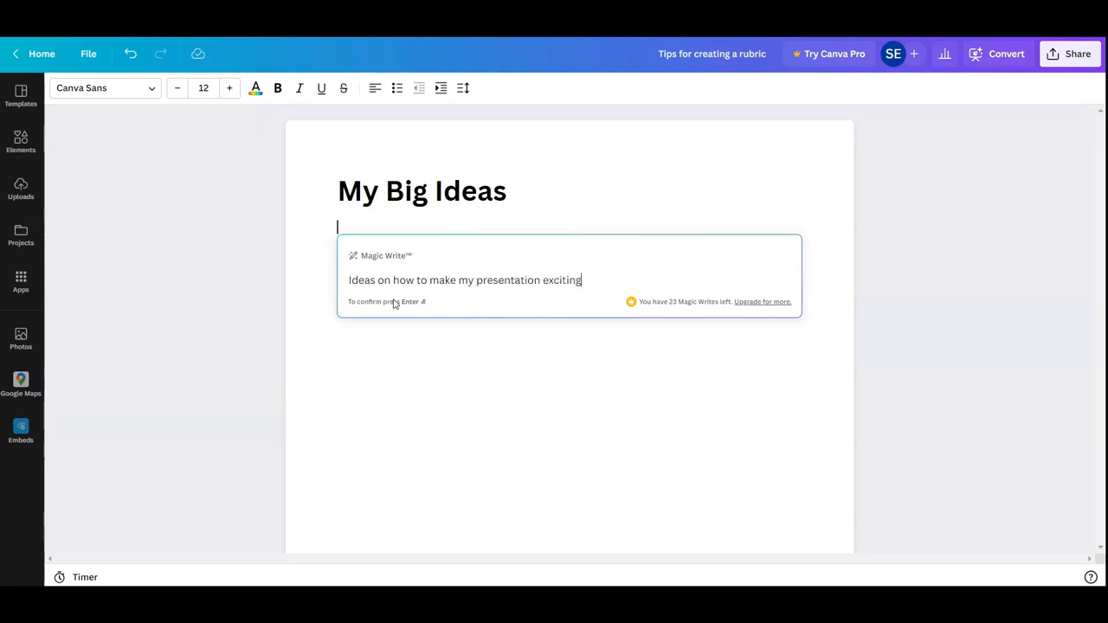
pyautogui.press('Return')
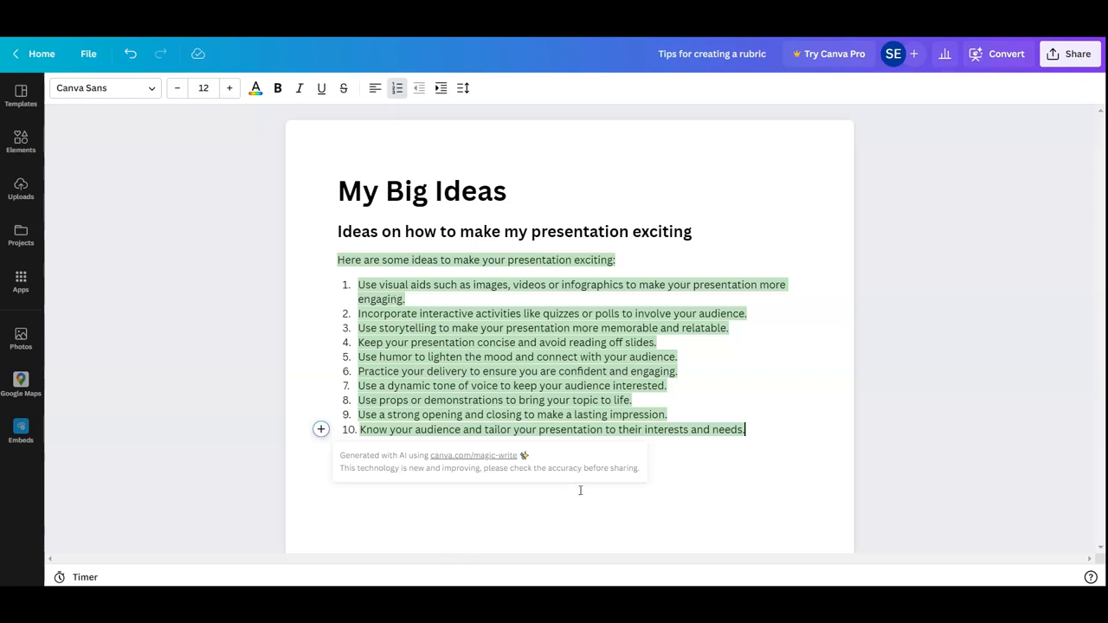
pyautogui.click(320, 430)
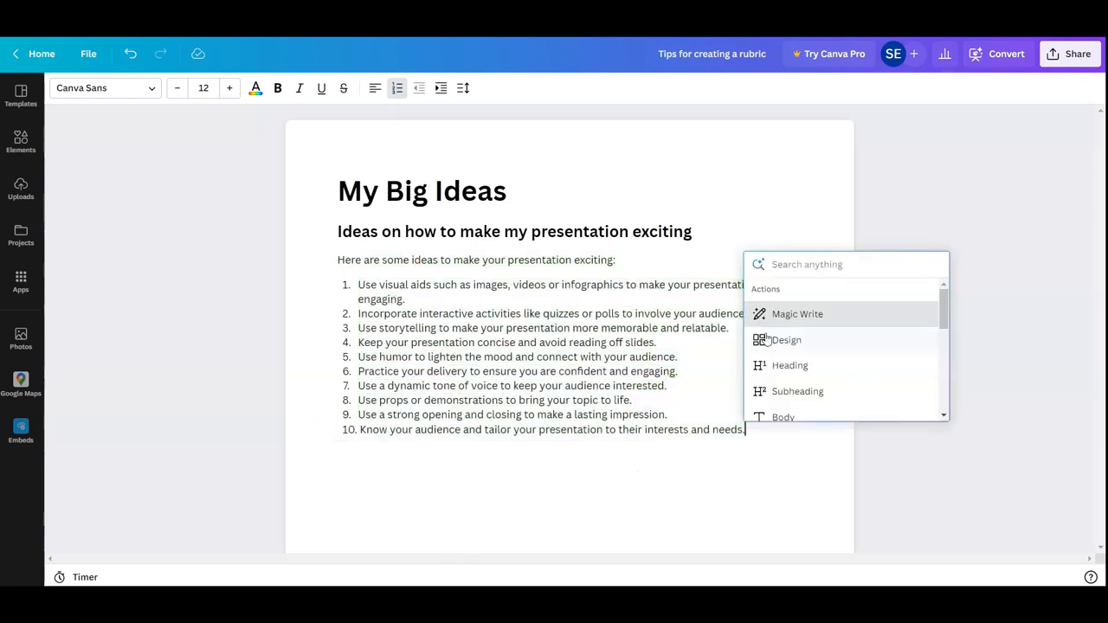
pyautogui.click(827, 317)
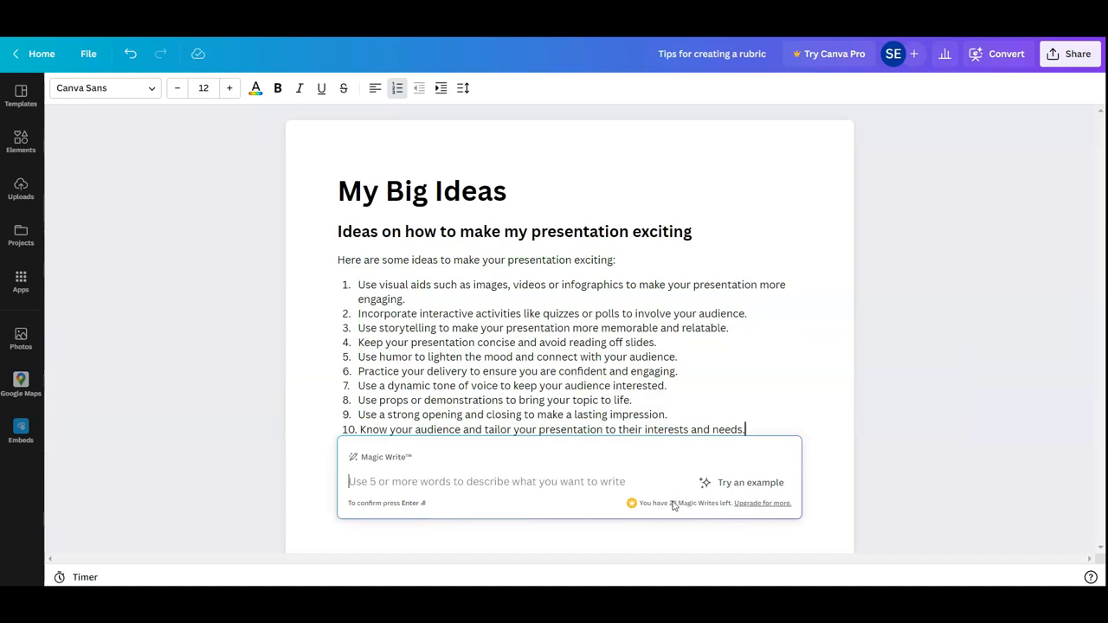
pyautogui.click(673, 342)
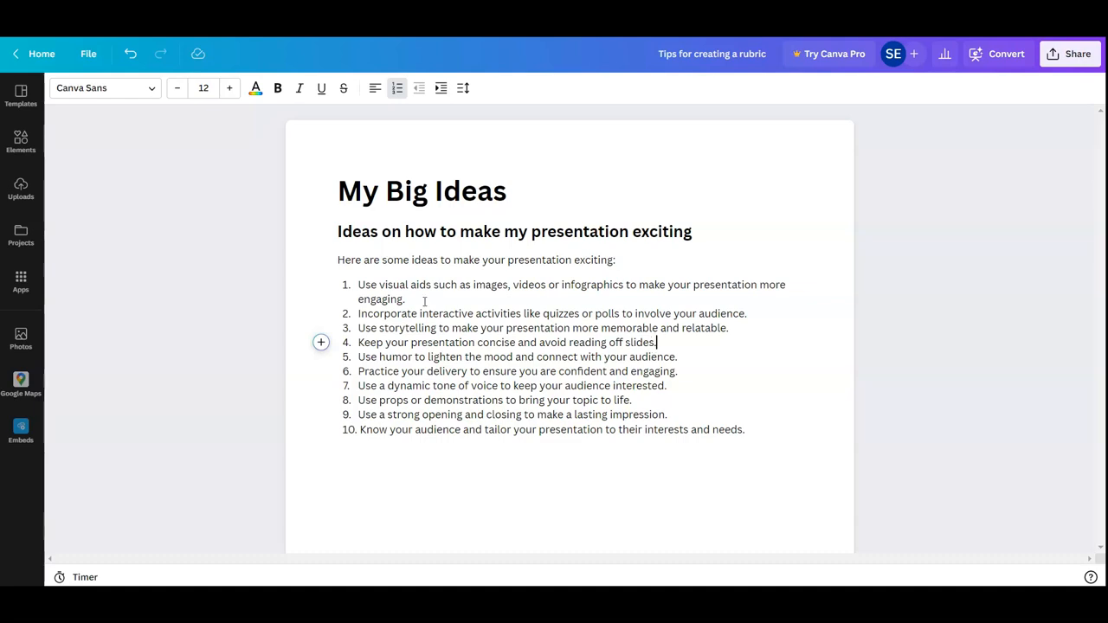
pyautogui.click(321, 344)
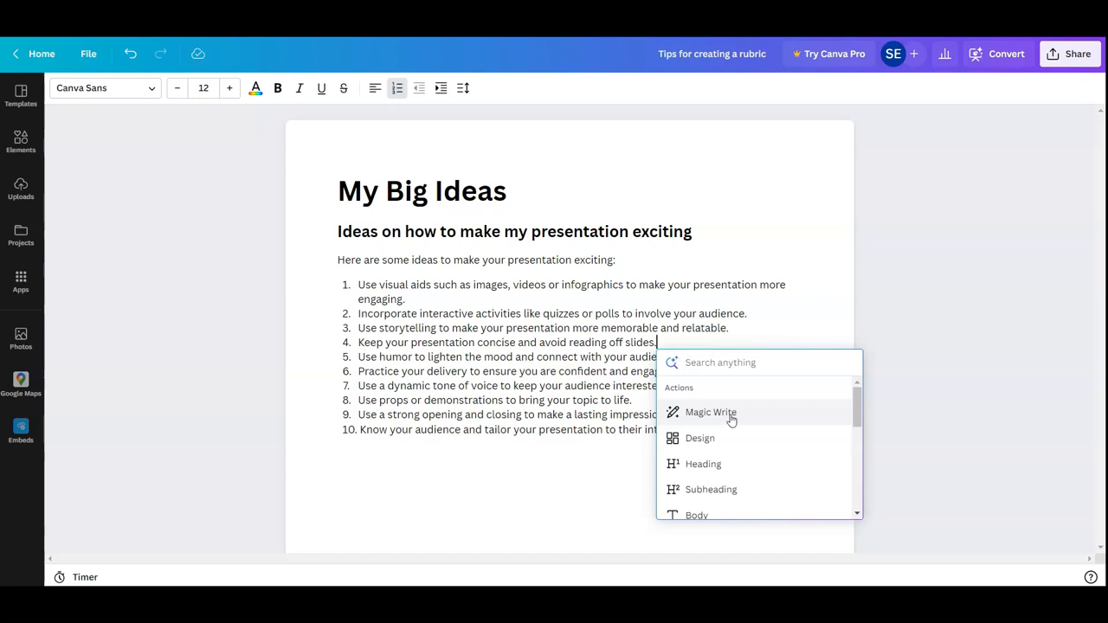
pyautogui.click(529, 507)
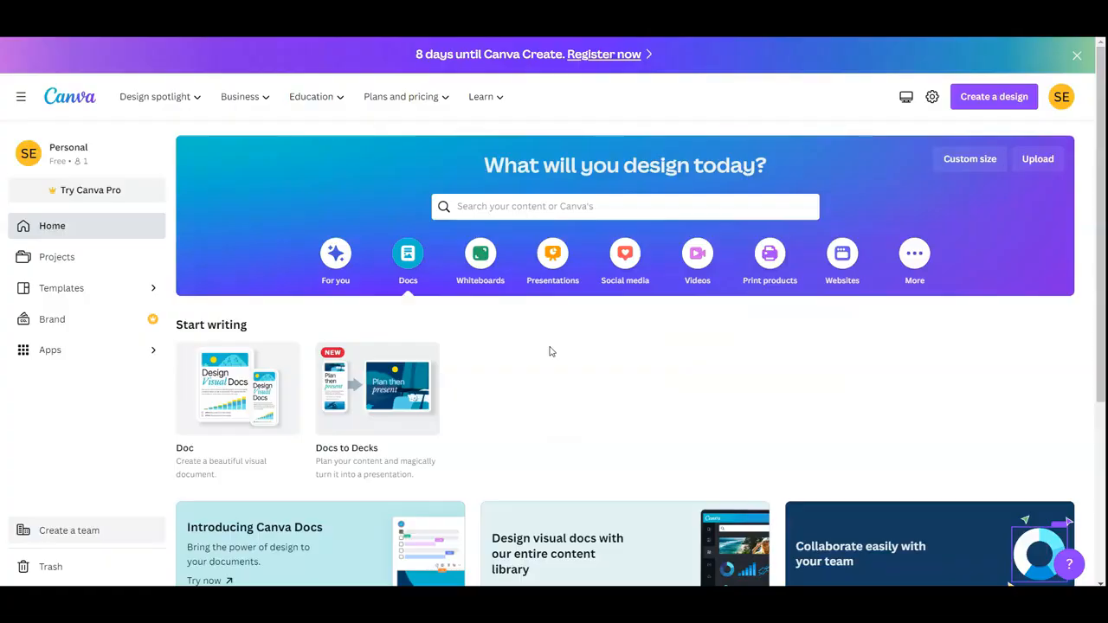
# Show the Presentations category on the home page and look through its formats and templates
pyautogui.click(555, 265)
pyautogui.scroll(-3, 618, 312)
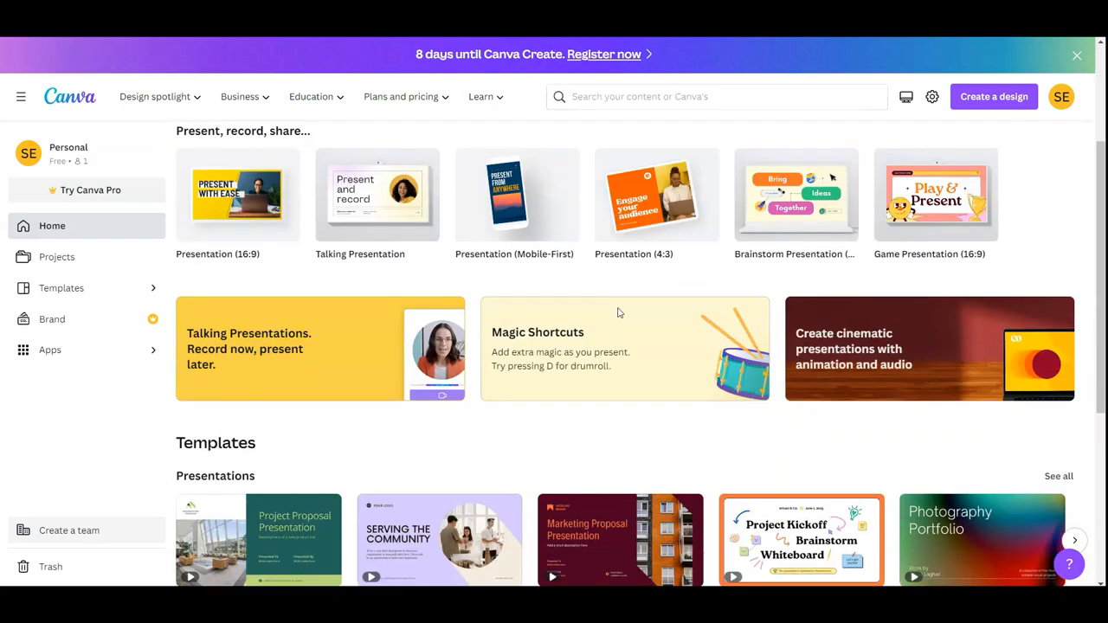
pyautogui.scroll(-3, 618, 313)
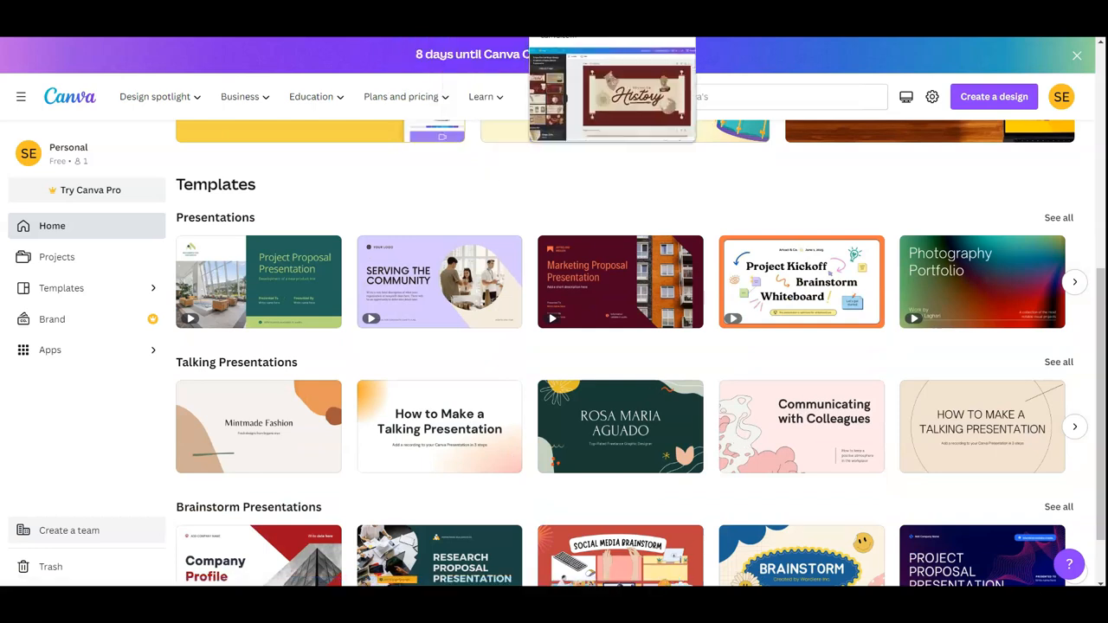
# Switch to the open "Discovering History" presentation and look through its pages
pyautogui.click(571, 7)
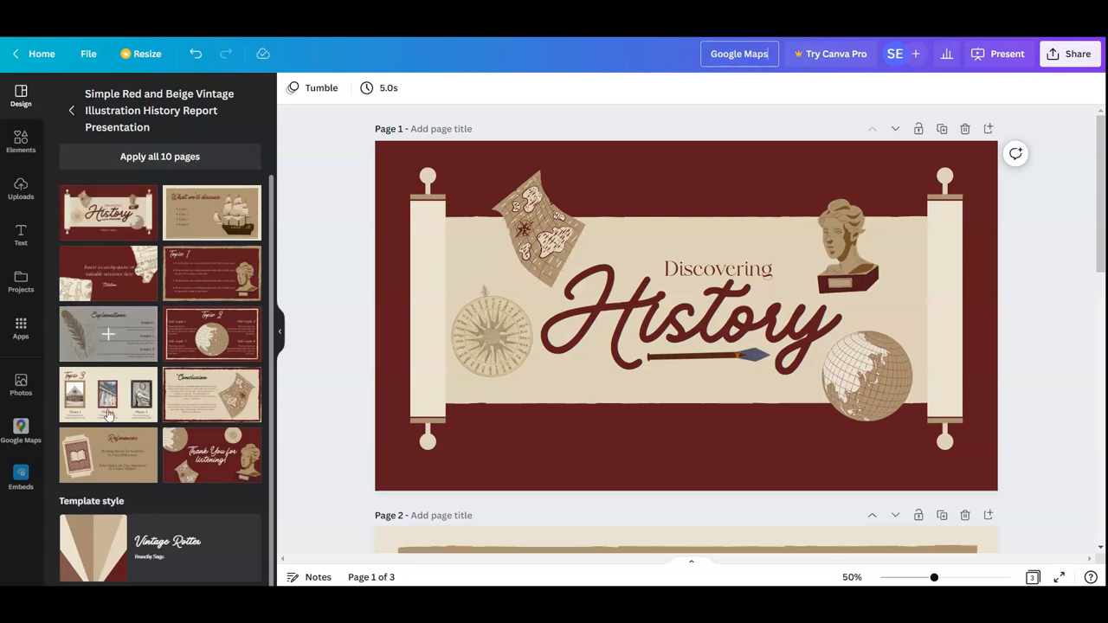
pyautogui.scroll(-6, 557, 423)
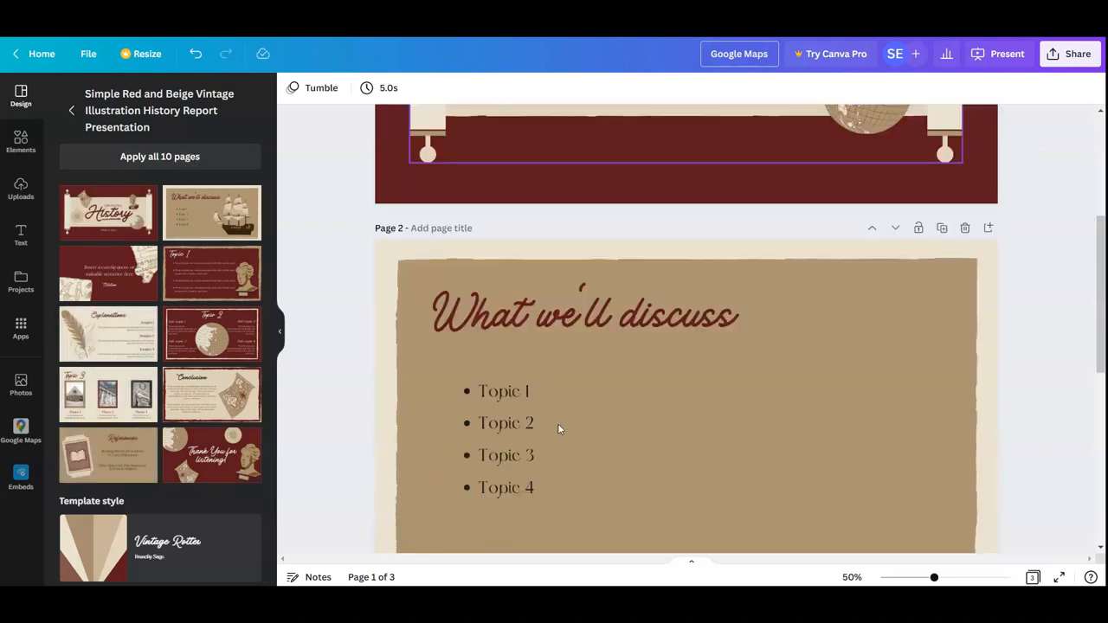
pyautogui.scroll(-4, 561, 422)
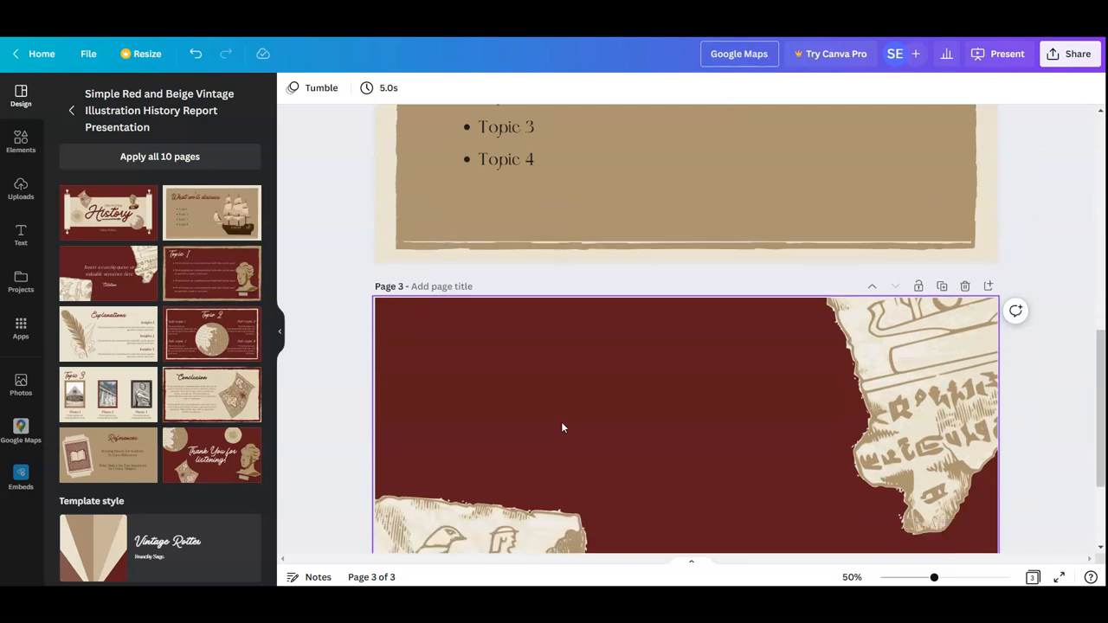
pyautogui.scroll(2, 562, 425)
pyautogui.scroll(6, 566, 426)
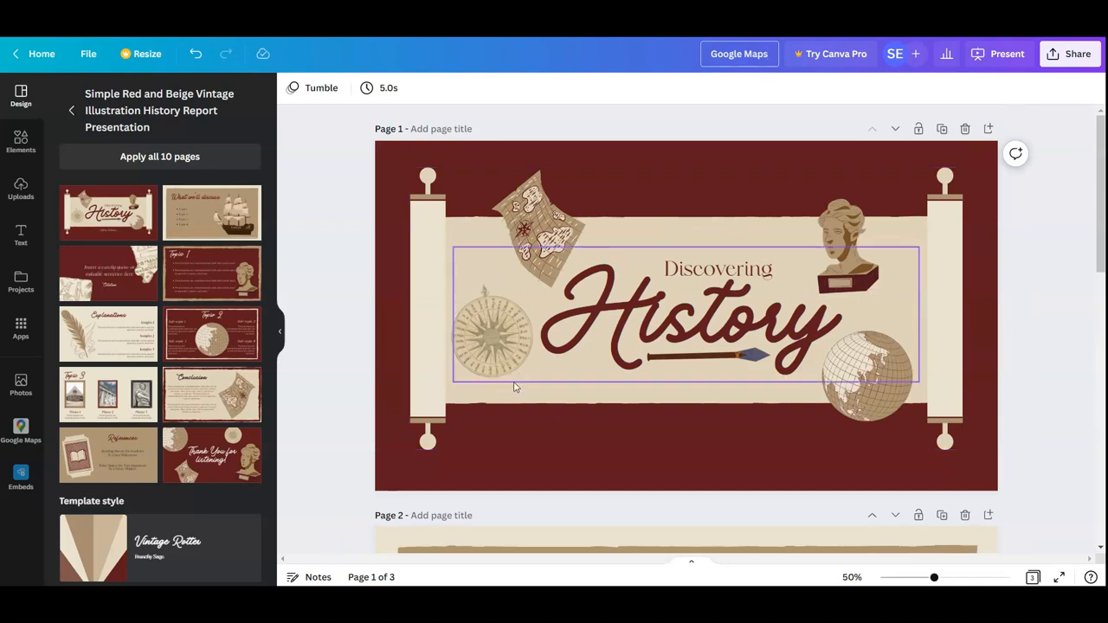
# Hide the template side panel and go to the "What we'll discuss" page
pyautogui.click(278, 333)
pyautogui.scroll(-3, 304, 339)
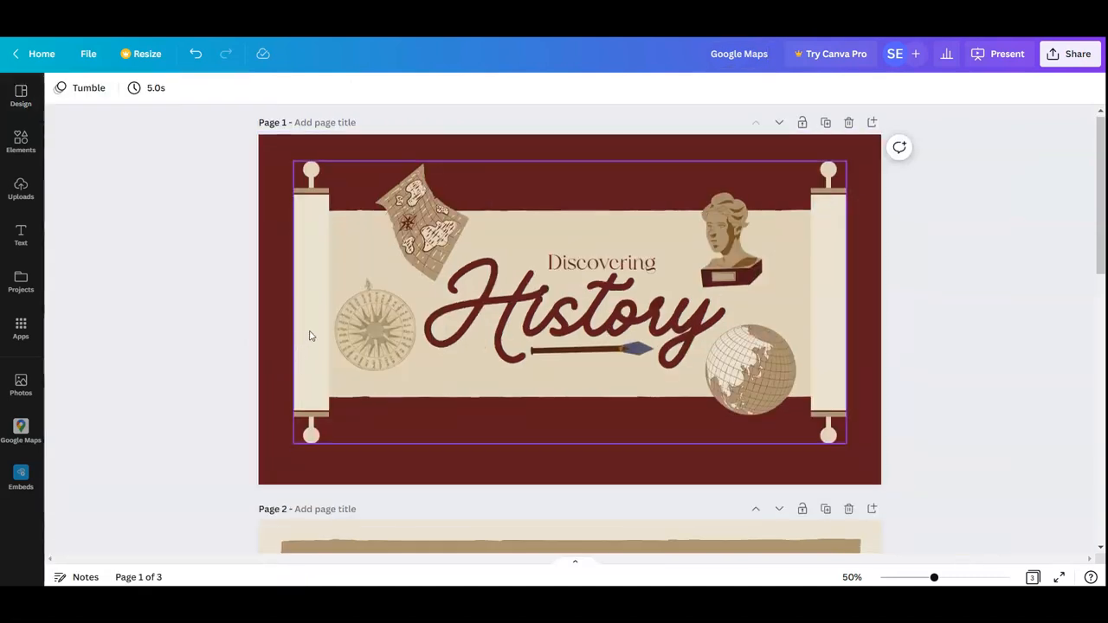
pyautogui.scroll(-2, 310, 335)
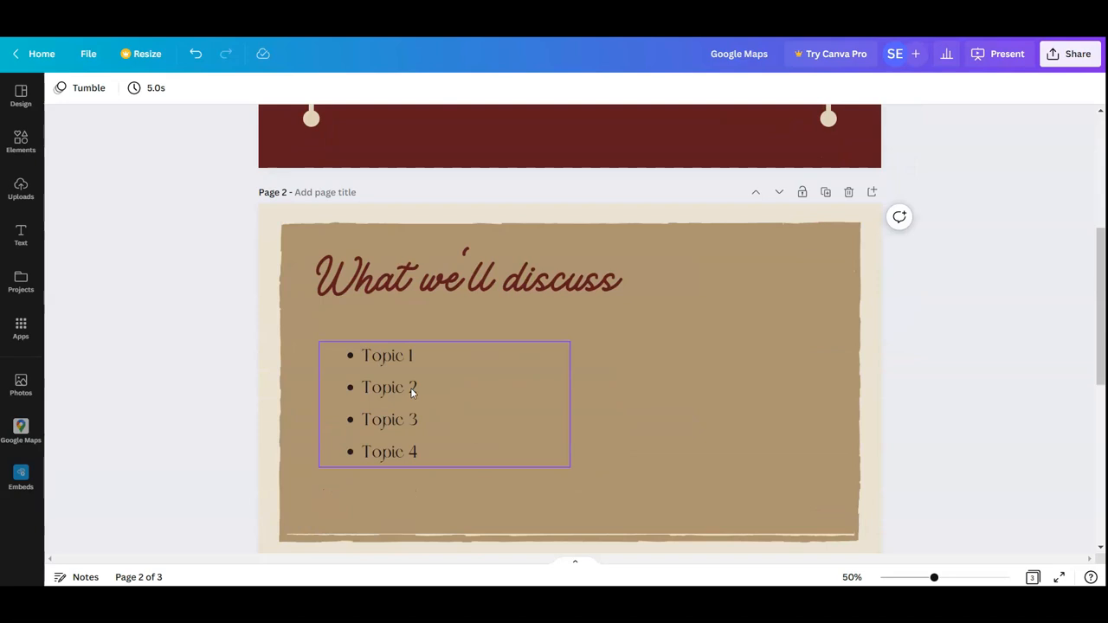
pyautogui.scroll(5, 411, 392)
pyautogui.scroll(-3, 424, 386)
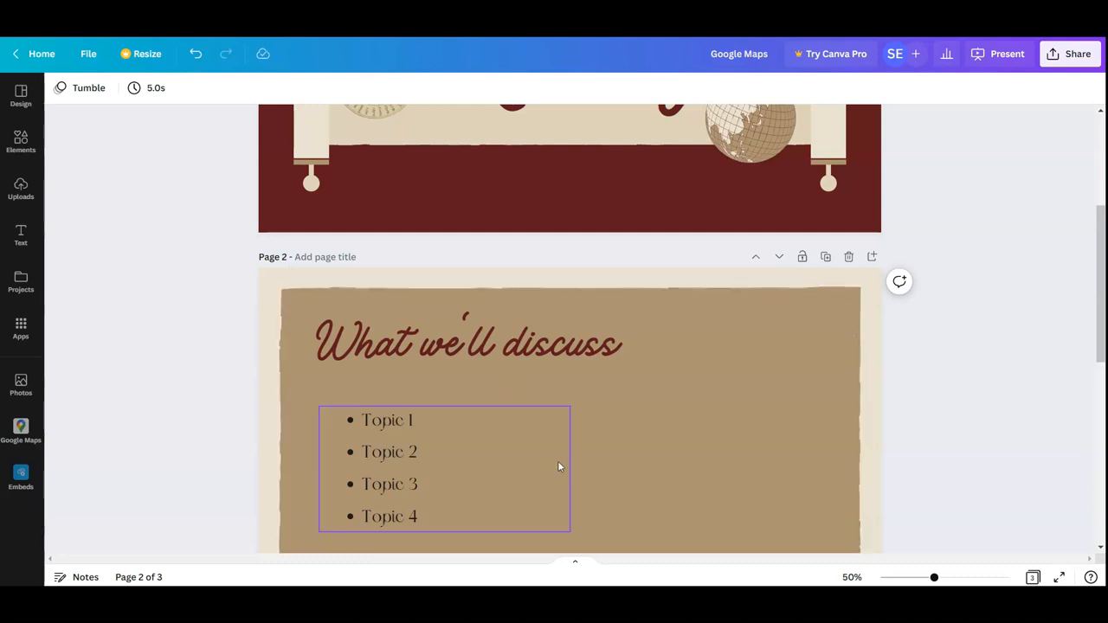
pyautogui.scroll(-1, 648, 417)
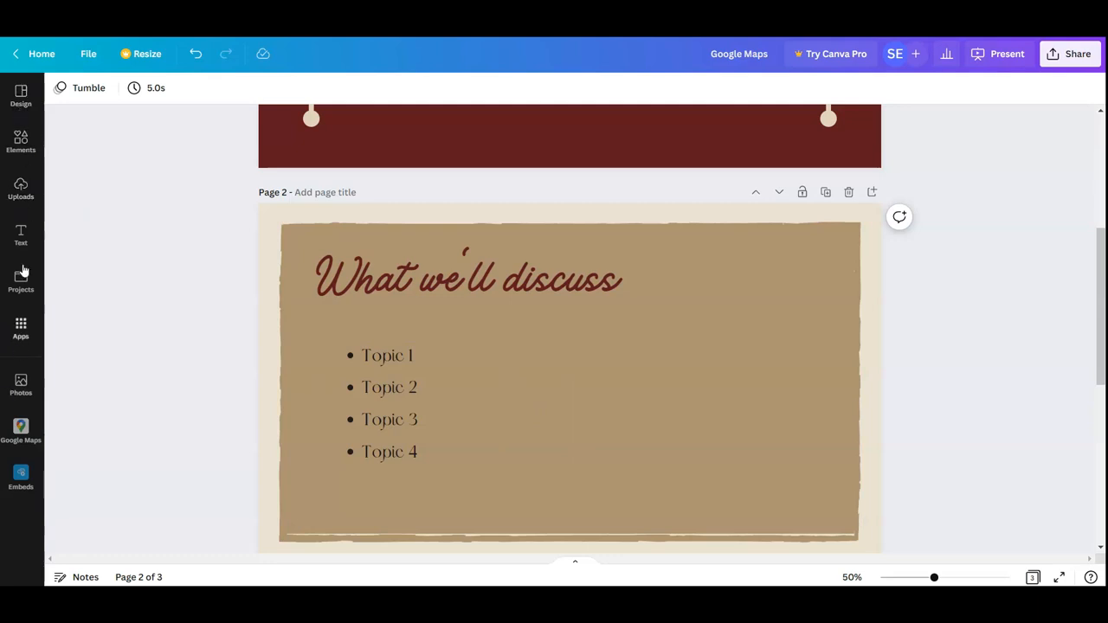
# Browse the apps available for the presentation and search them for "embeds"
pyautogui.click(15, 339)
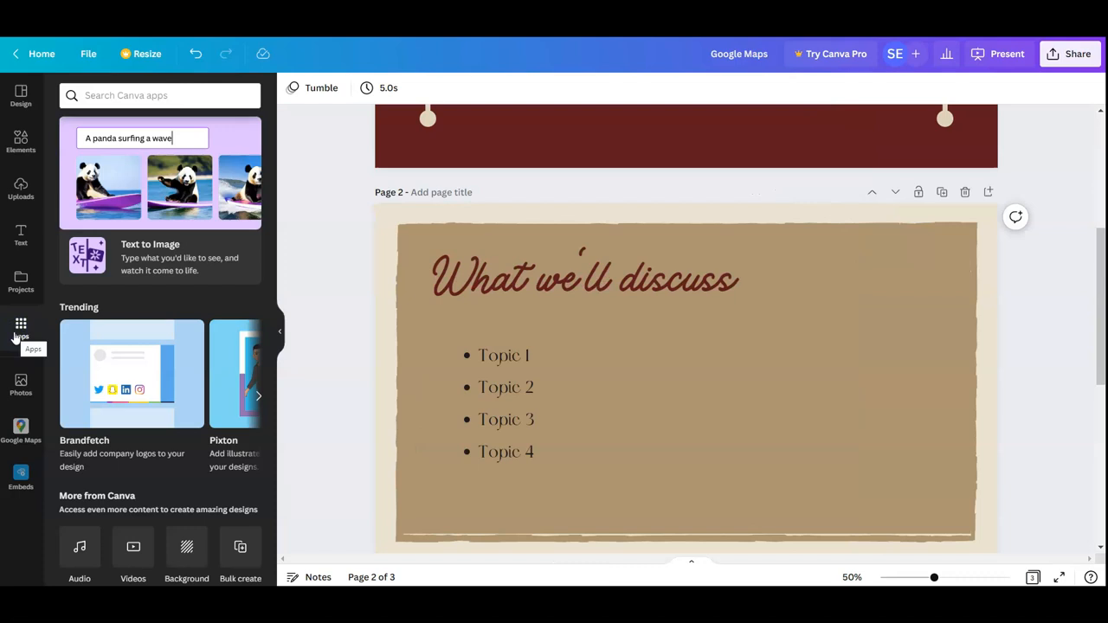
pyautogui.scroll(-5, 158, 309)
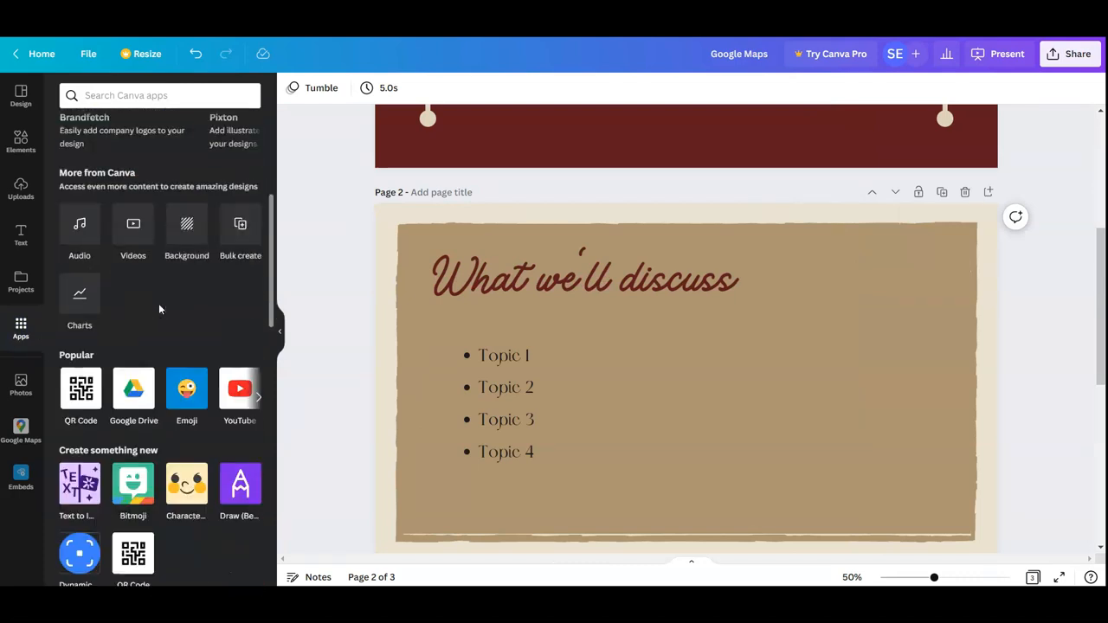
pyautogui.scroll(-3, 158, 327)
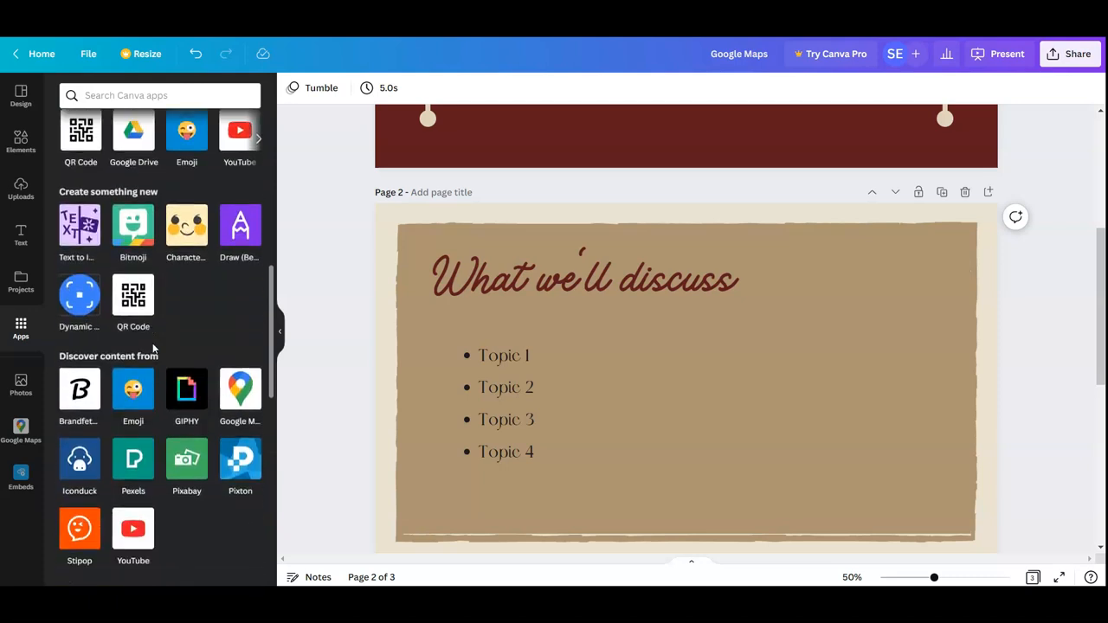
pyautogui.scroll(-2, 154, 348)
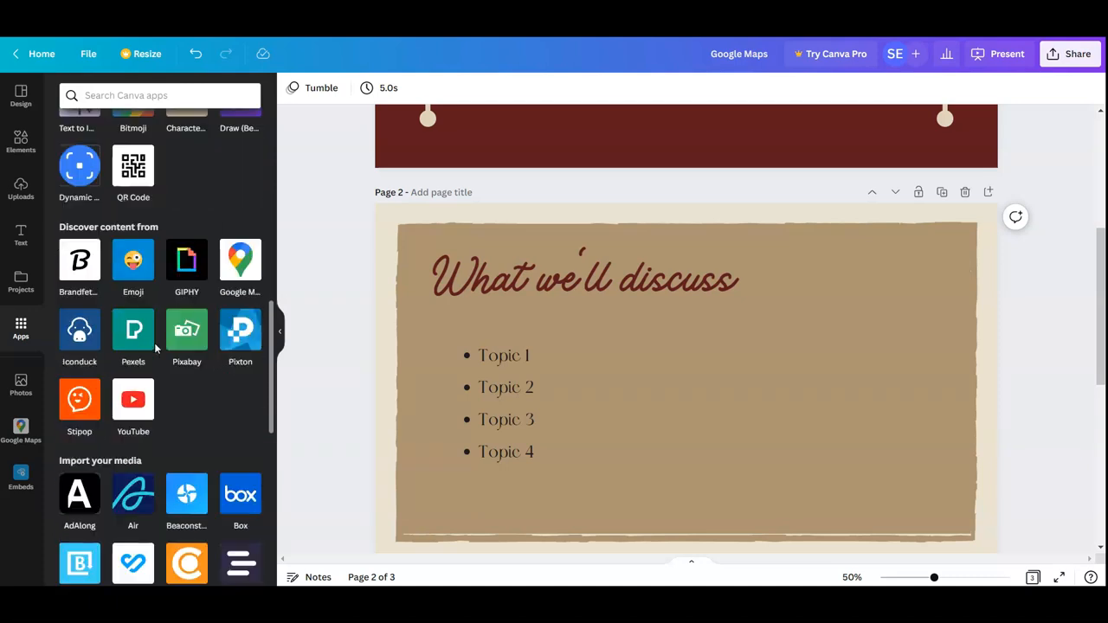
pyautogui.scroll(-2, 157, 341)
pyautogui.scroll(10, 160, 340)
pyautogui.click(149, 97)
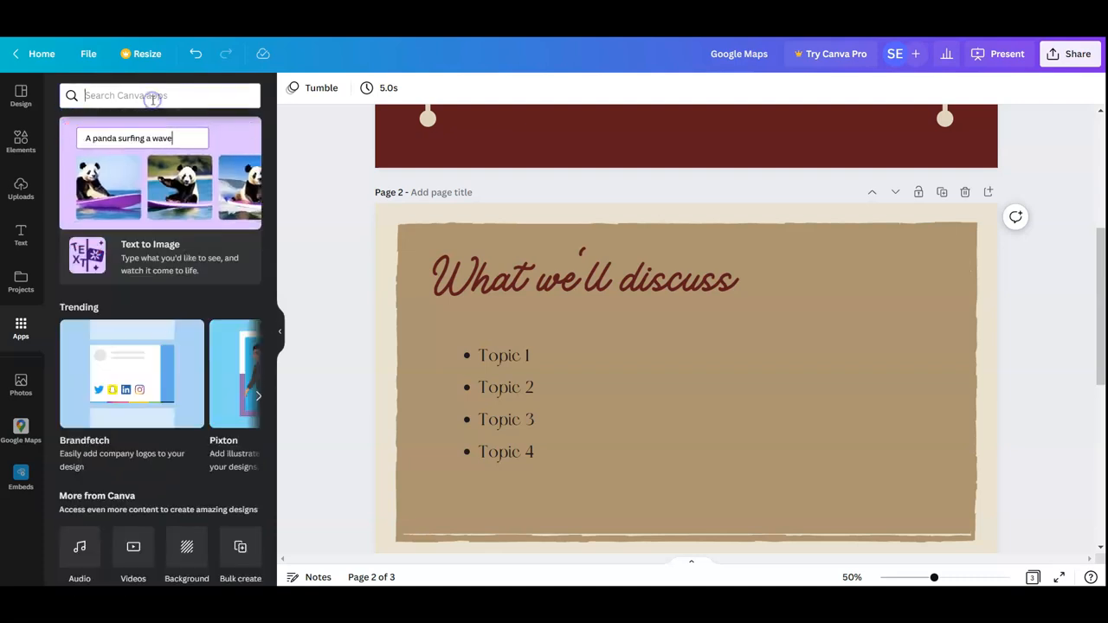
pyautogui.write('embed')
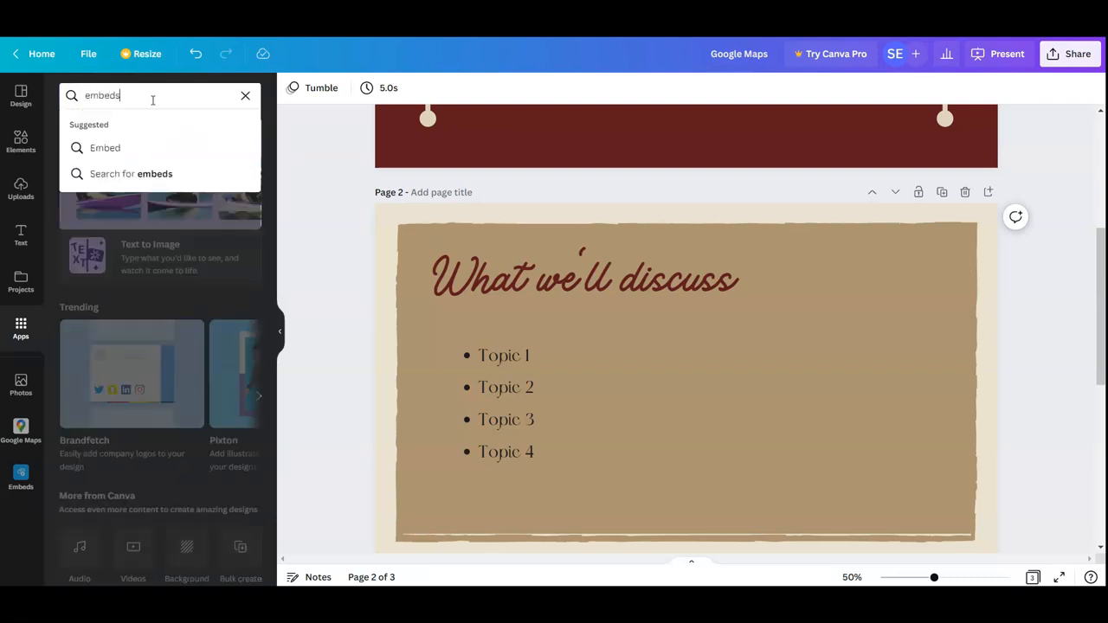
pyautogui.write('s')
pyautogui.press('Return')
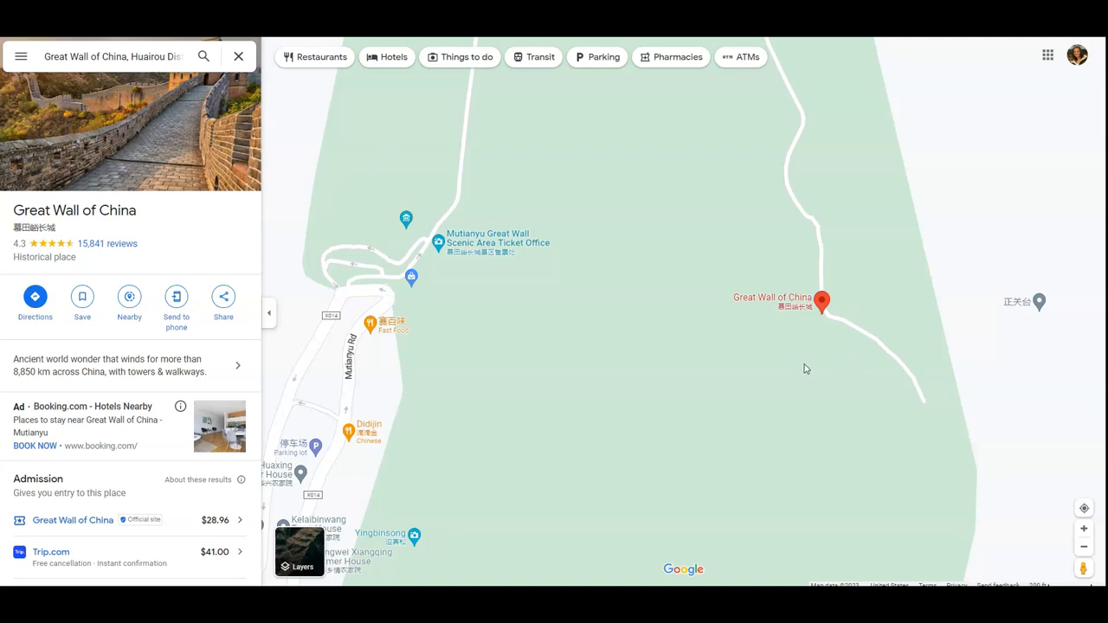
# Copy the share link for the Great Wall of China location in Google Maps
pyautogui.moveTo(824, 308)
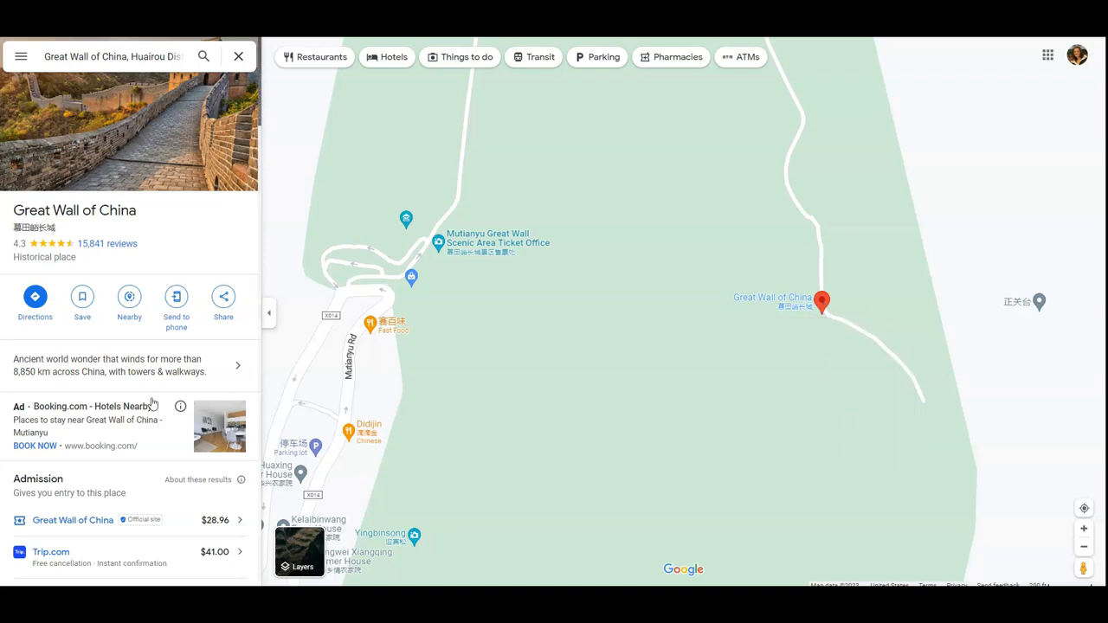
pyautogui.click(222, 299)
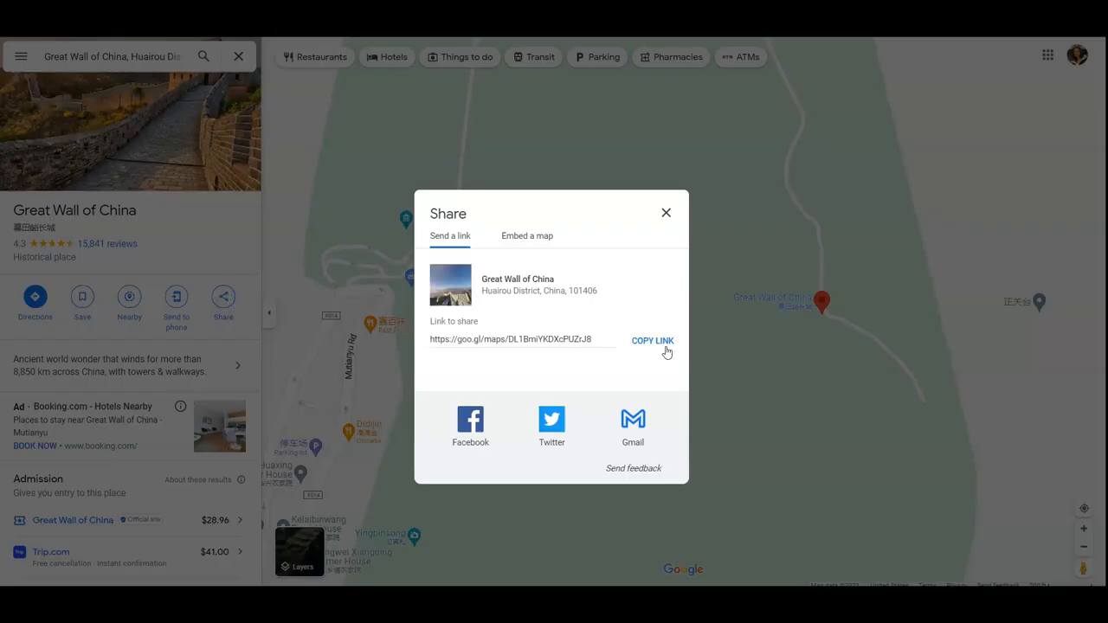
pyautogui.click(665, 344)
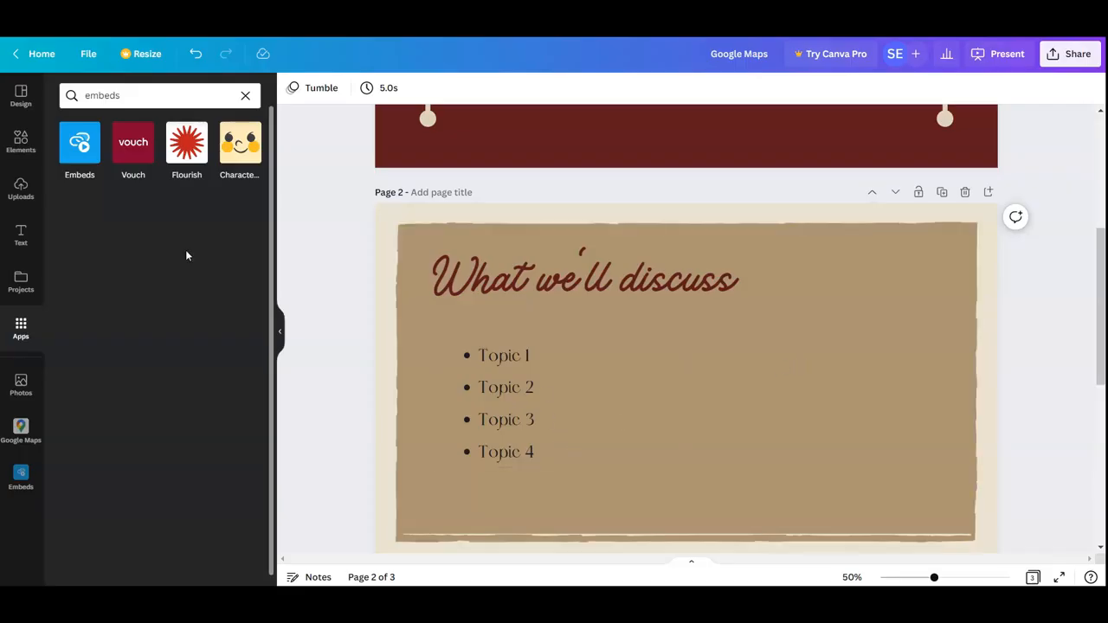
# Embed the copied Great Wall map link on page 2 of the presentation and place the map beside the topic list
pyautogui.click(21, 474)
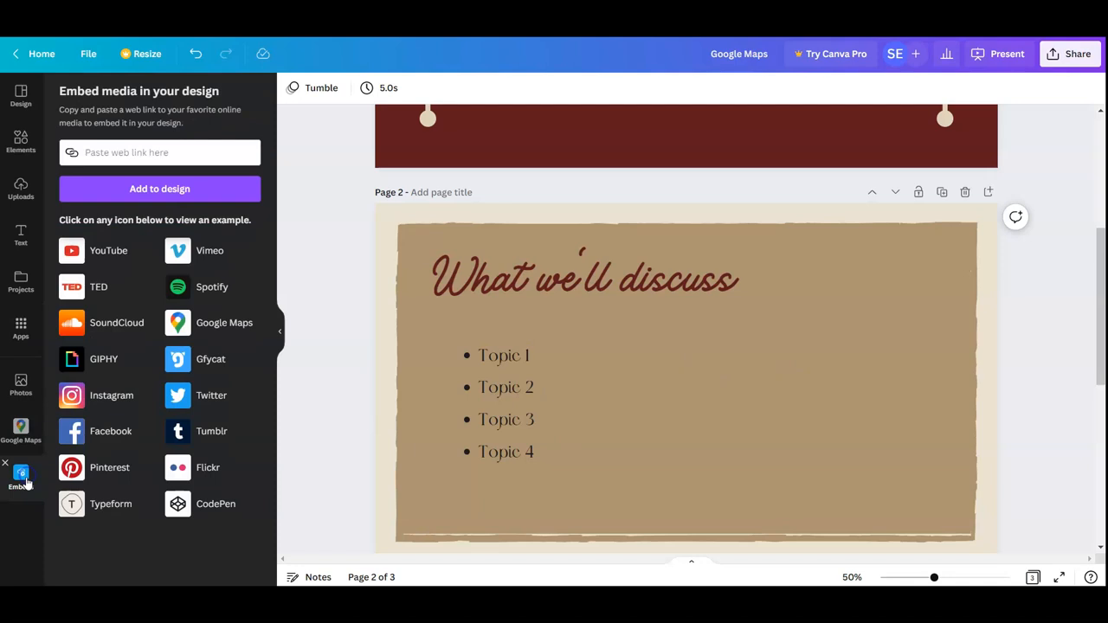
pyautogui.click(141, 152)
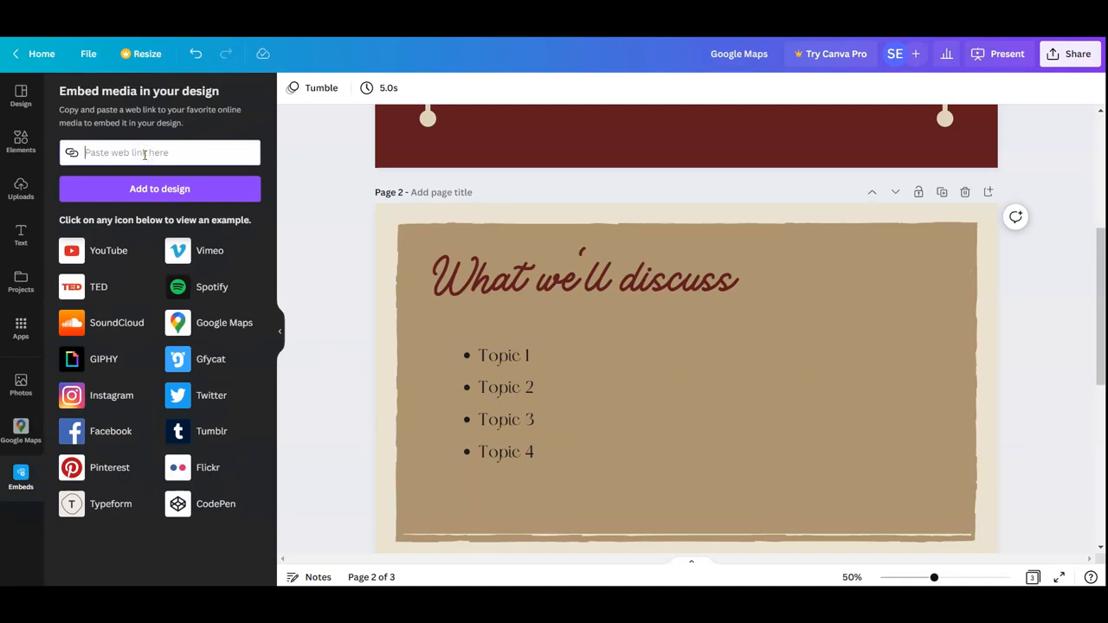
pyautogui.hotkey('ctrl', 'v')
pyautogui.press('Return')
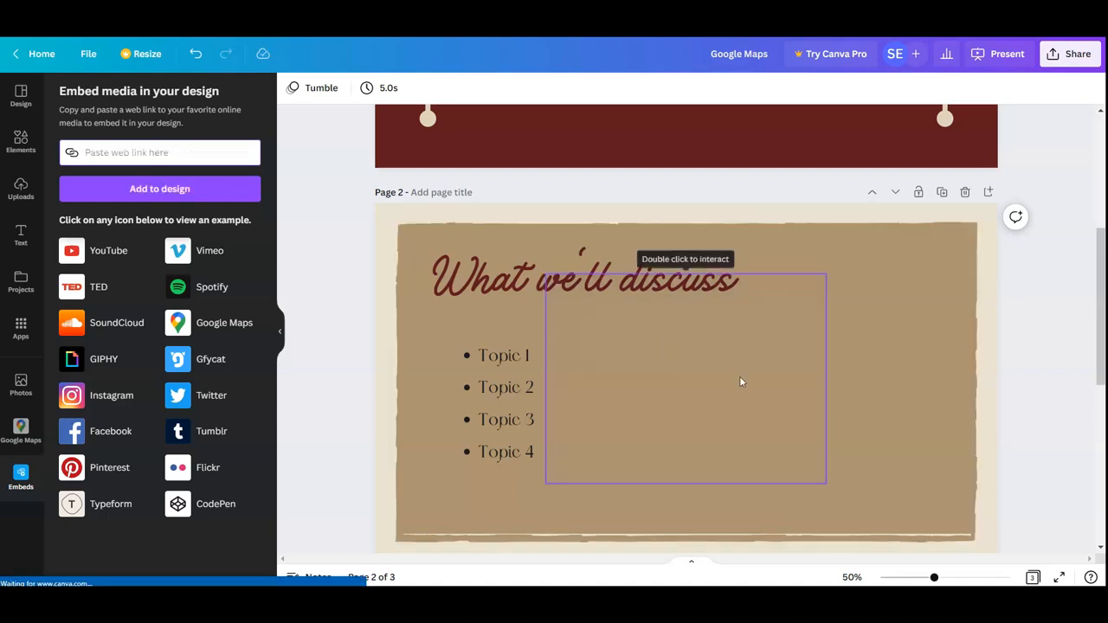
pyautogui.moveTo(716, 378); pyautogui.dragTo(834, 405)
pyautogui.moveTo(750, 400); pyautogui.dragTo(755, 399)
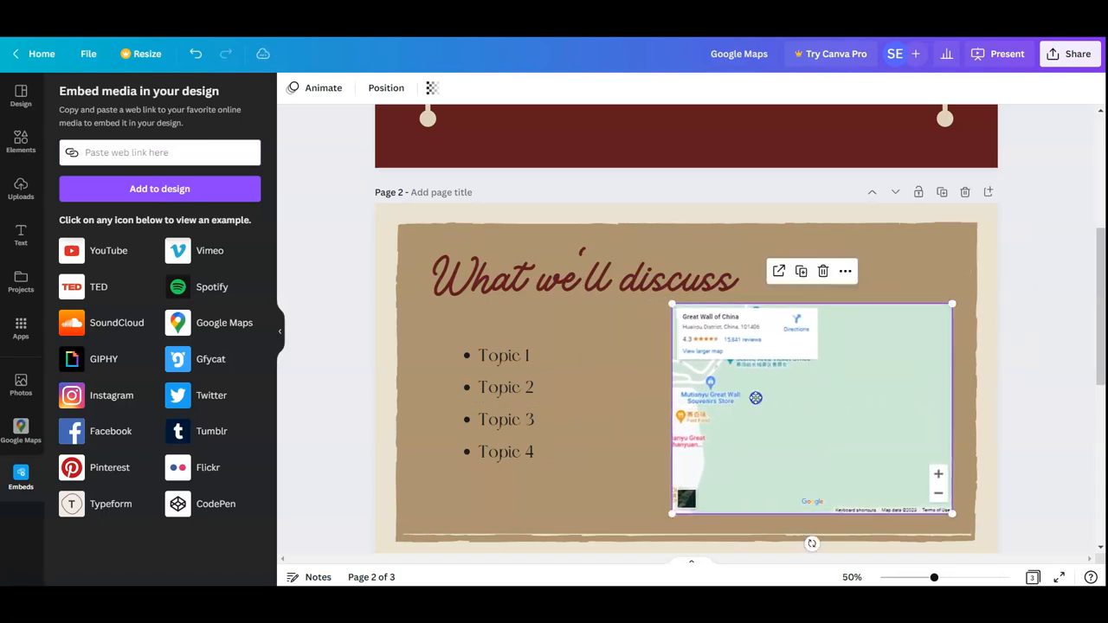
# Make the embedded map interactive and pan it until the Great Wall of China marker is near its center
pyautogui.doubleClick(936, 496)
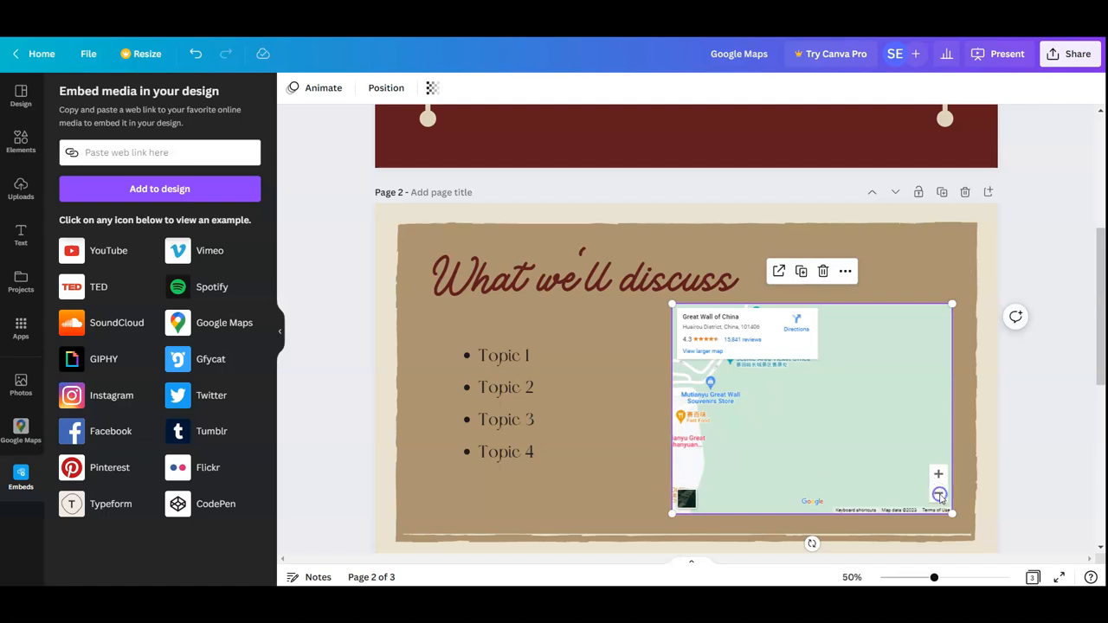
pyautogui.moveTo(857, 463); pyautogui.dragTo(898, 489)
pyautogui.moveTo(806, 431); pyautogui.dragTo(669, 427)
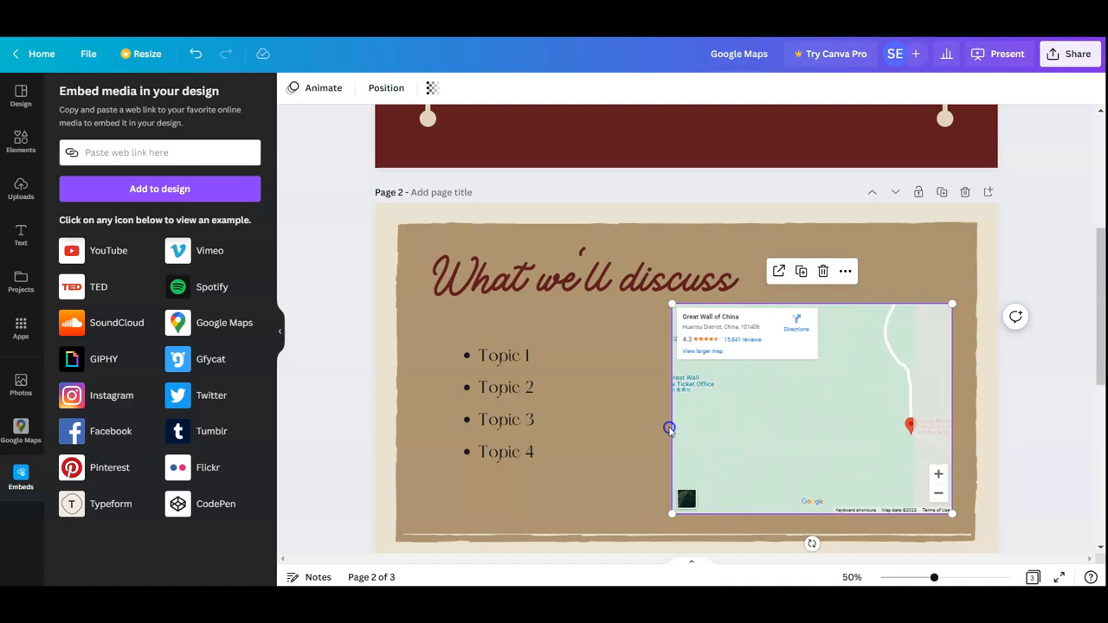
pyautogui.moveTo(828, 431); pyautogui.dragTo(733, 406)
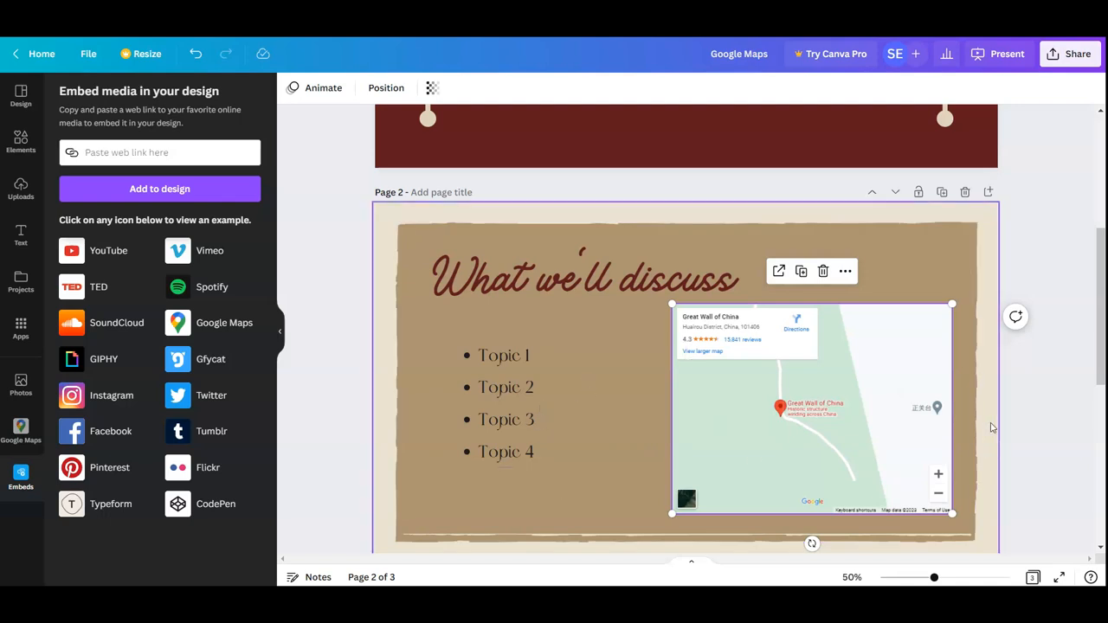
# Duplicate the "What we'll discuss" page and delete the embedded map from the copy
pyautogui.click(945, 194)
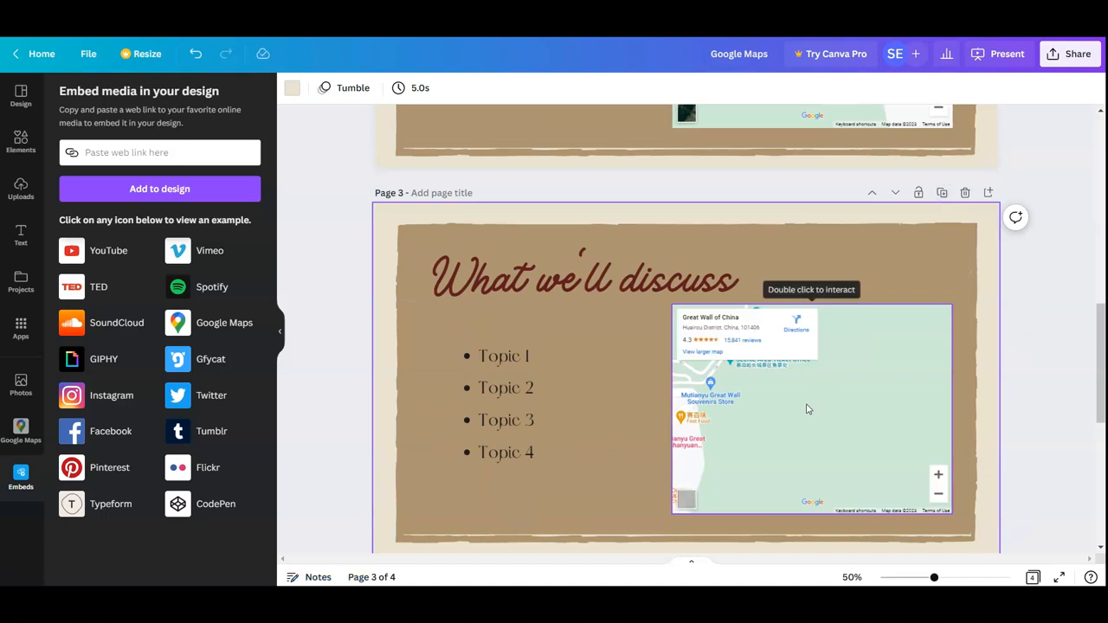
pyautogui.click(806, 407)
pyautogui.press('Delete')
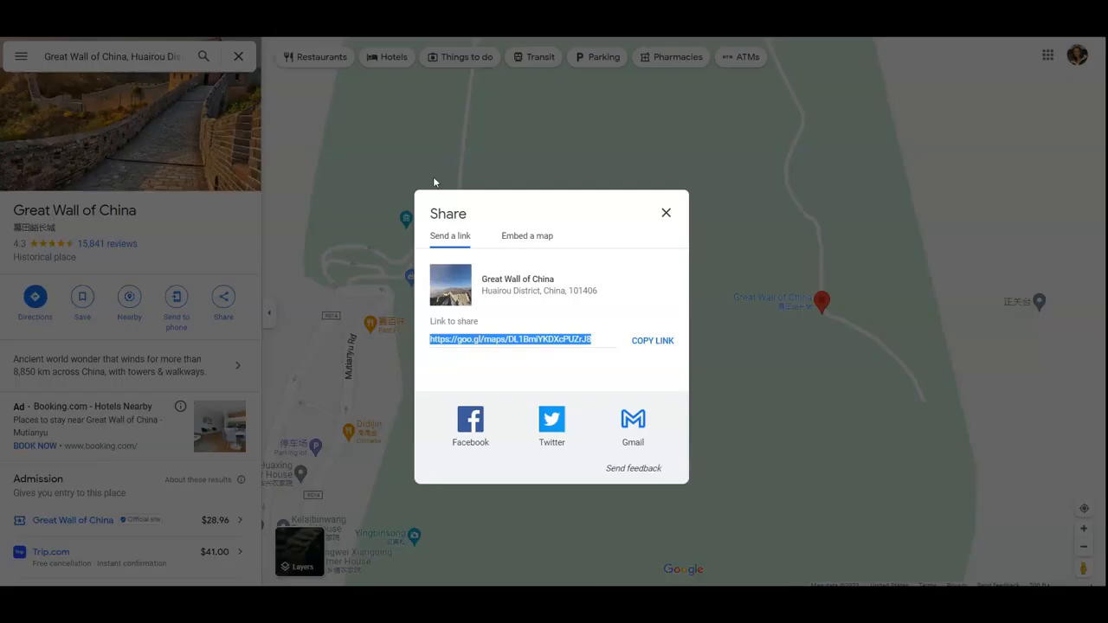
# Close the share dialog in Google Maps, open Street View on the Great Wall, and turn the view along the wall
pyautogui.click(666, 217)
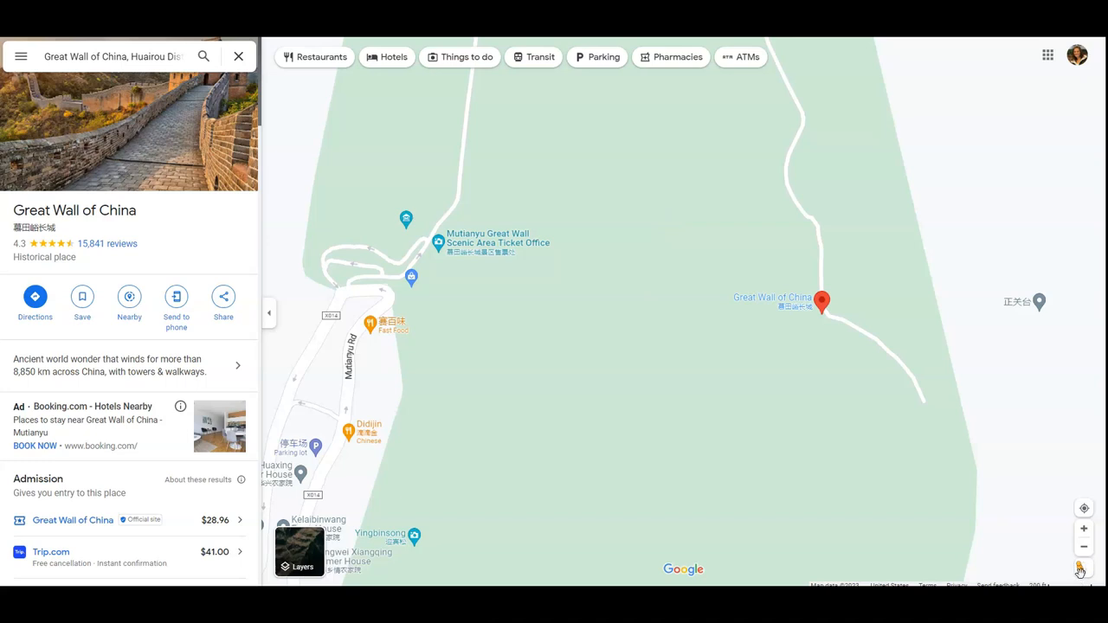
pyautogui.moveTo(1082, 567)
pyautogui.mouseDown()
pyautogui.moveTo(904, 361)
pyautogui.moveTo(820, 114)
pyautogui.mouseUp()
pyautogui.moveTo(756, 225); pyautogui.dragTo(294, 227)
pyautogui.moveTo(904, 386); pyautogui.dragTo(520, 308)
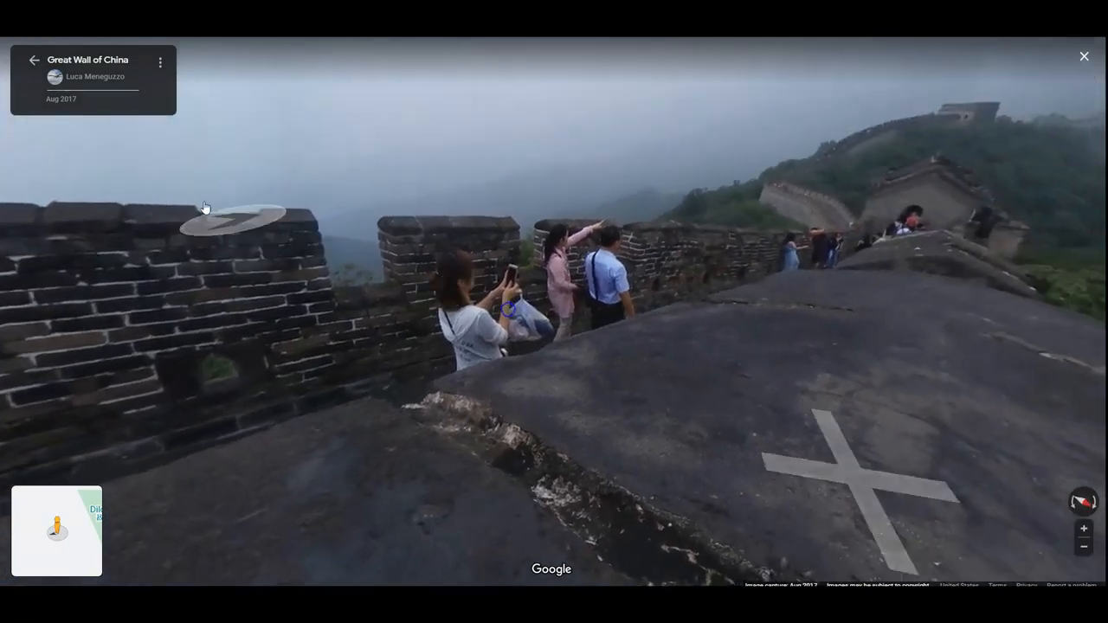
pyautogui.moveTo(776, 441); pyautogui.dragTo(434, 433)
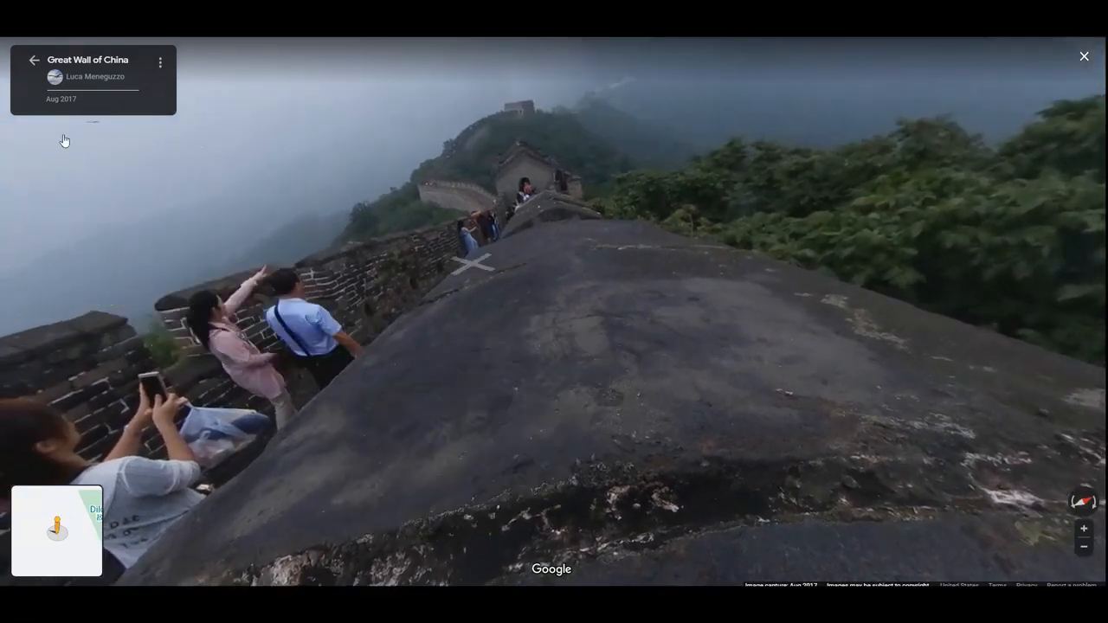
# Copy the share link for the current Great Wall Street View image
pyautogui.click(161, 66)
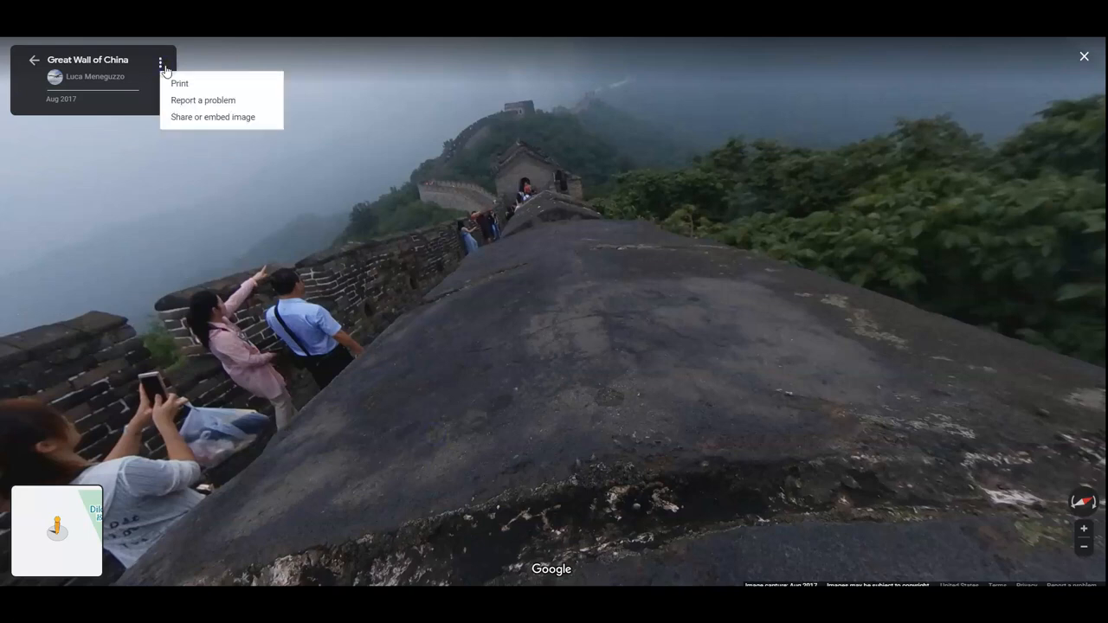
pyautogui.click(200, 121)
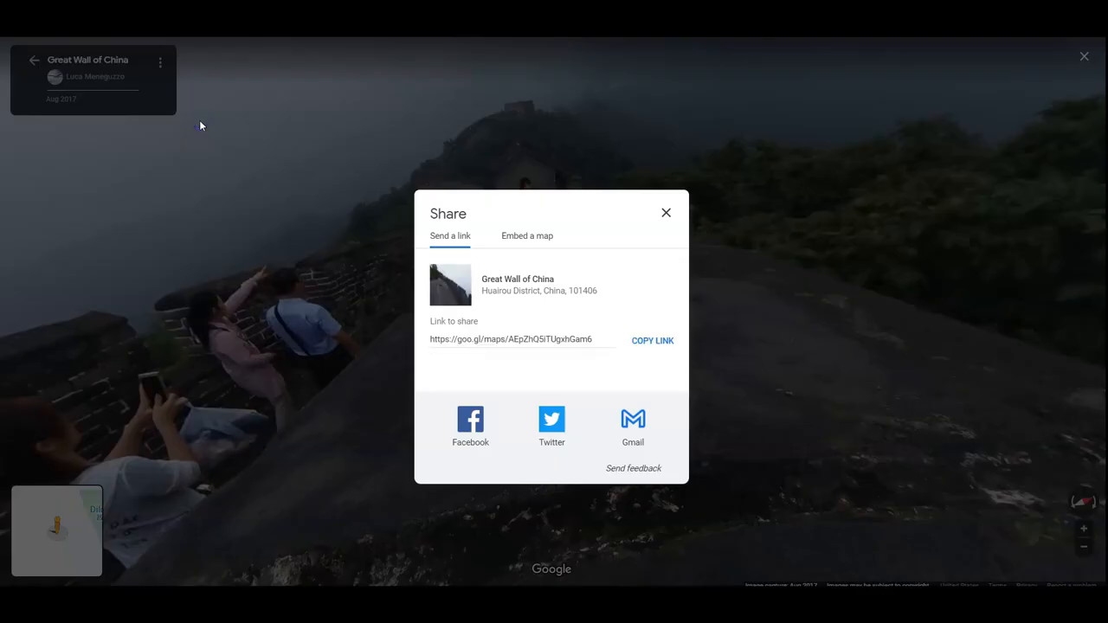
pyautogui.click(646, 342)
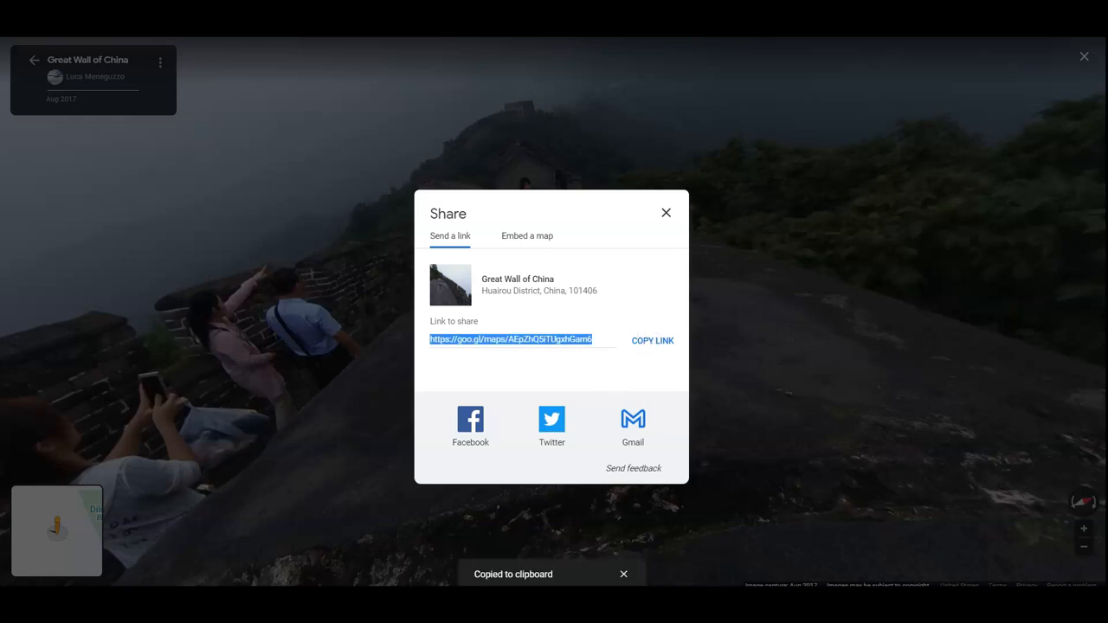
# Embed the copied Street View link on page 3 of the presentation and place it beside the topic list
pyautogui.hotkey('ctrl', 'Tab')
pyautogui.click(130, 154)
pyautogui.hotkey('ctrl', 'v')
pyautogui.press('Return')
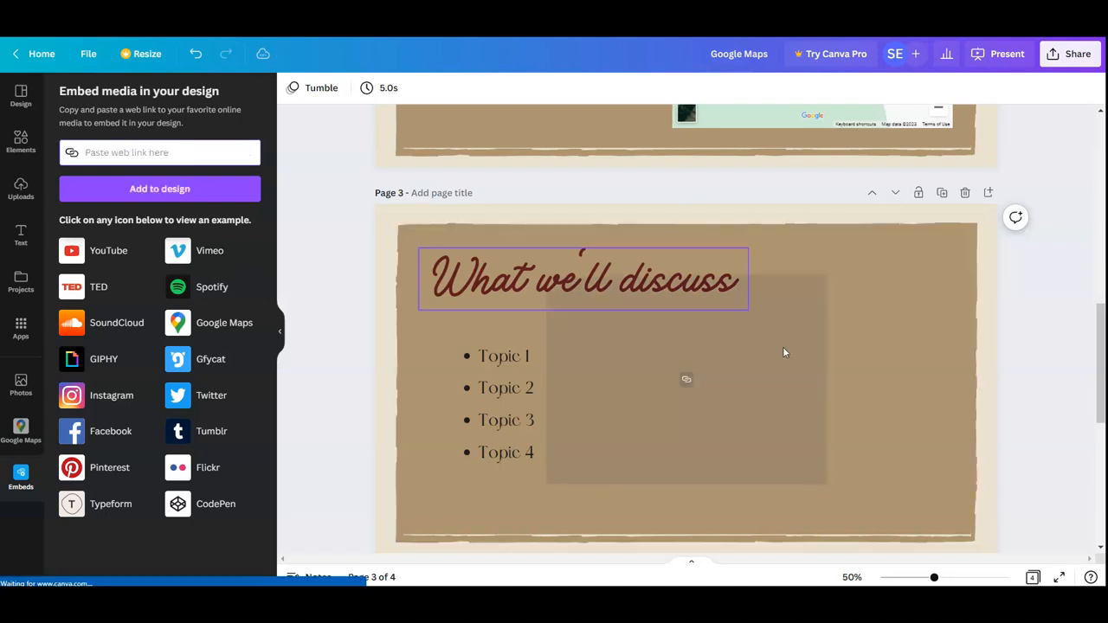
pyautogui.moveTo(690, 401); pyautogui.dragTo(801, 458)
pyautogui.click(956, 485)
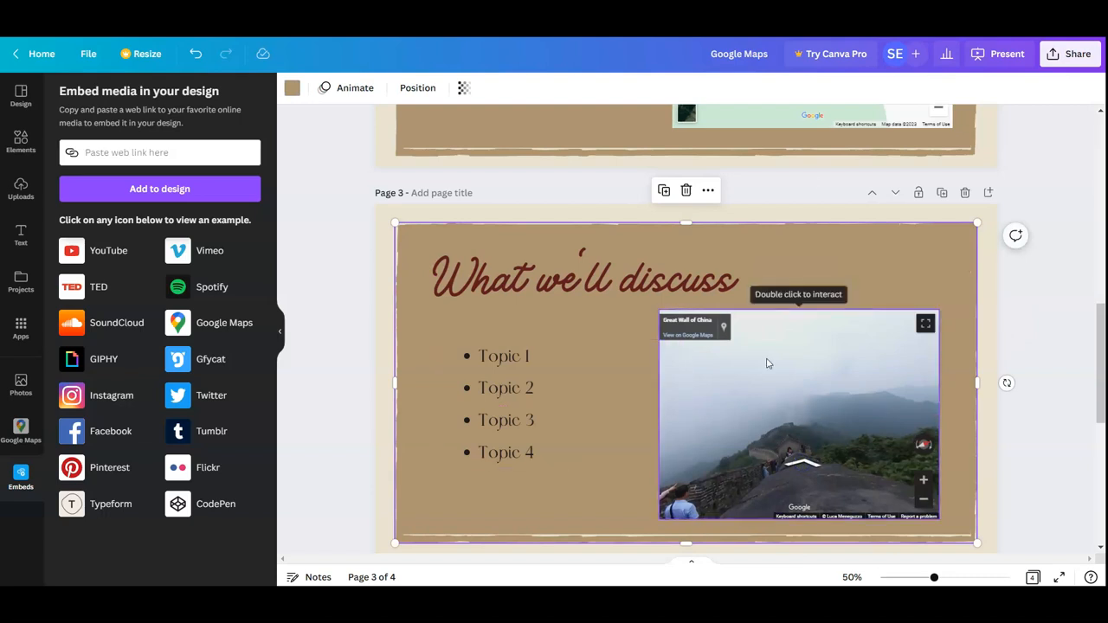
# Present page 3 full screen and look around in the embedded Great Wall Street View
pyautogui.click(1006, 53)
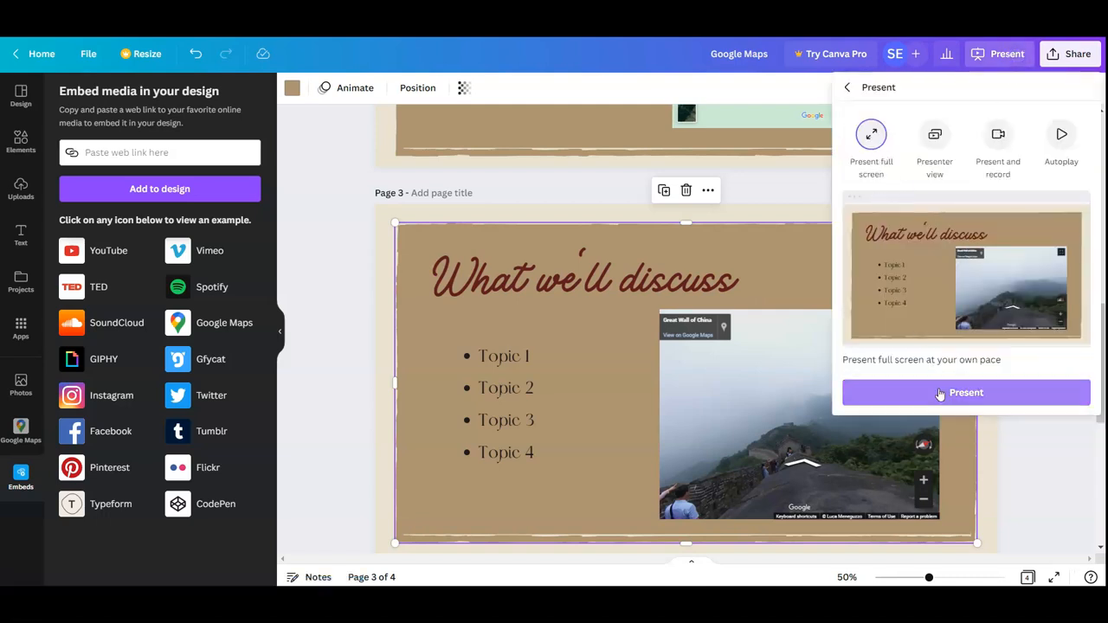
pyautogui.click(940, 390)
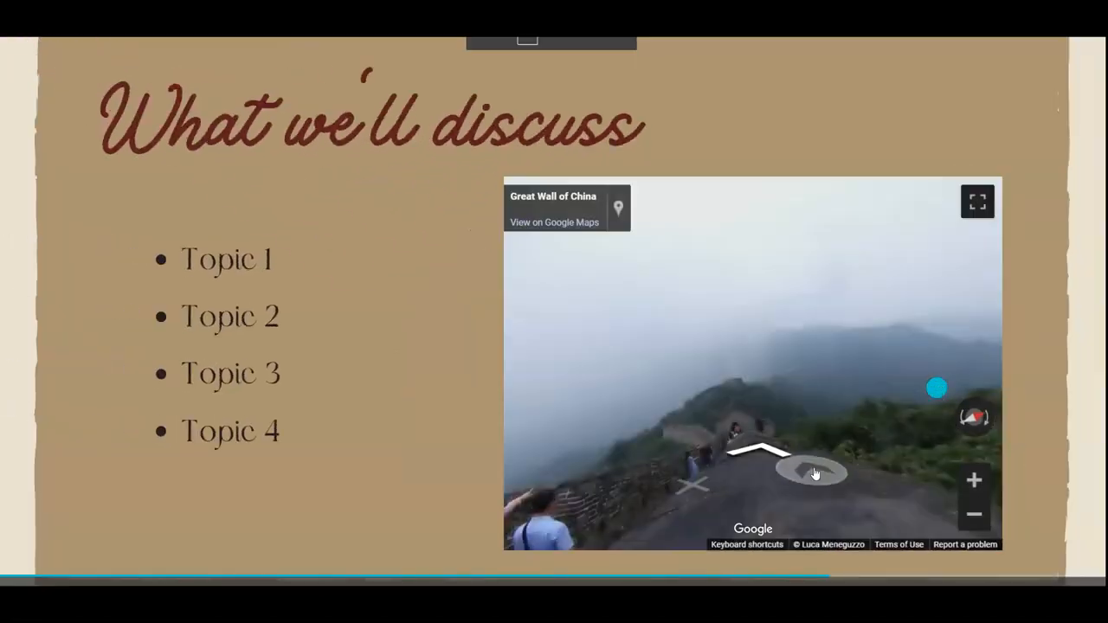
pyautogui.moveTo(795, 437); pyautogui.dragTo(648, 411)
pyautogui.moveTo(826, 415); pyautogui.dragTo(914, 406)
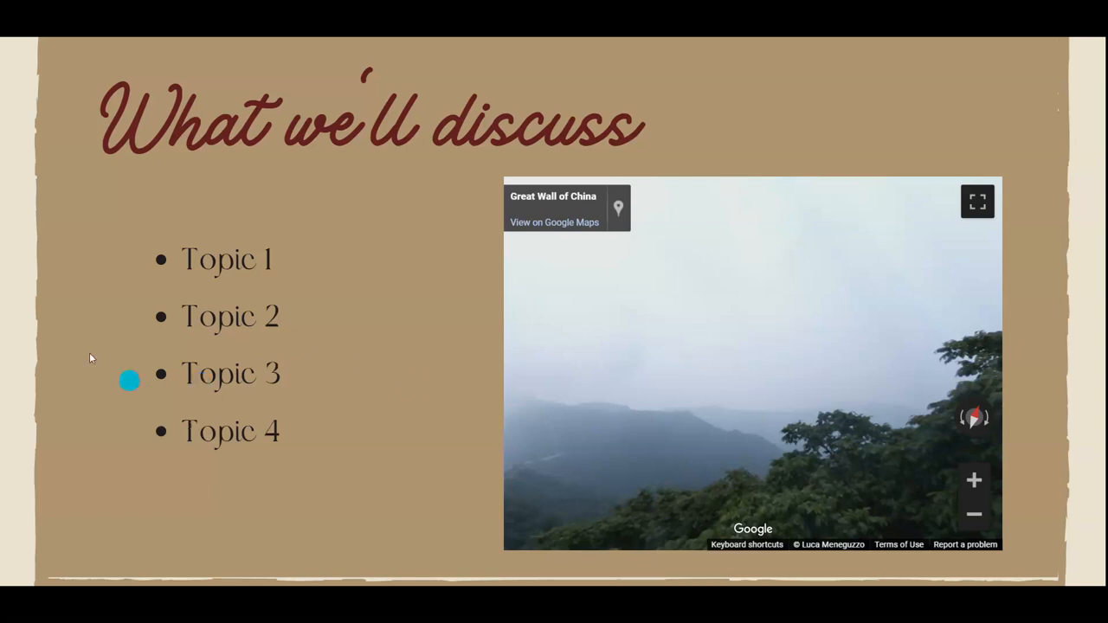
# Go back to the slide with the embedded map, pan and zoom around the Great Wall marker, and exit the presentation
pyautogui.click(10, 346)
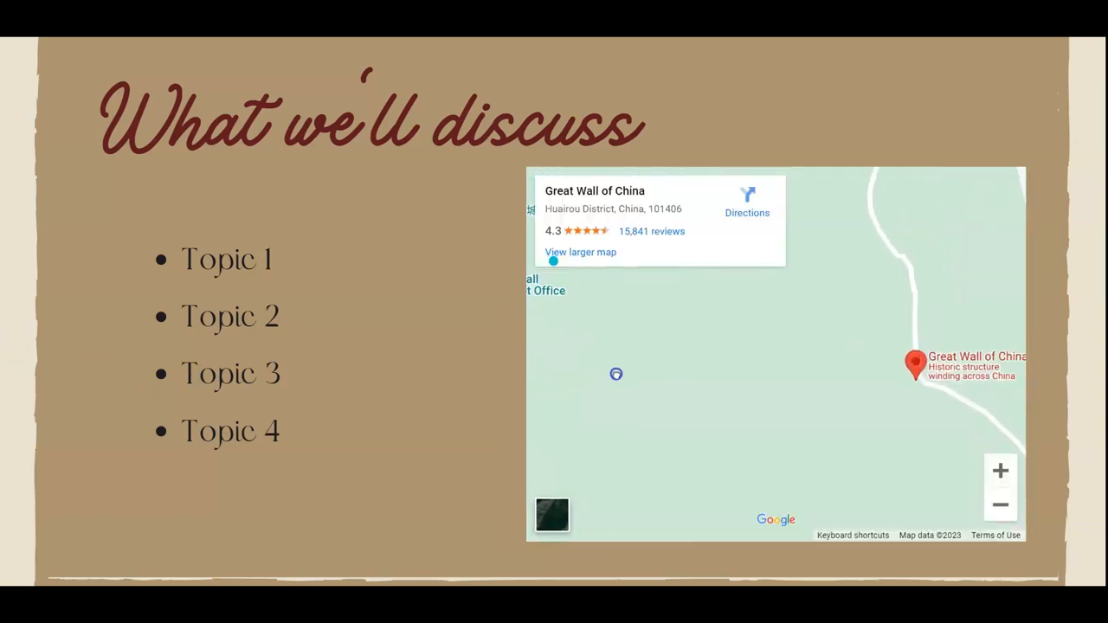
pyautogui.moveTo(895, 369); pyautogui.dragTo(891, 369)
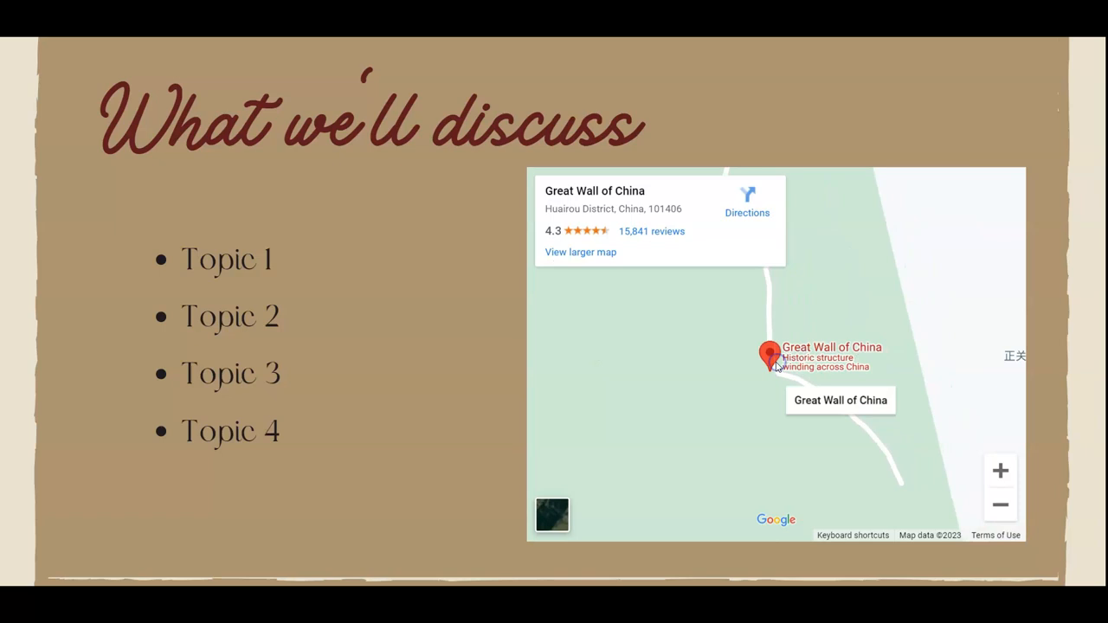
pyautogui.click(828, 358)
pyautogui.click(765, 355)
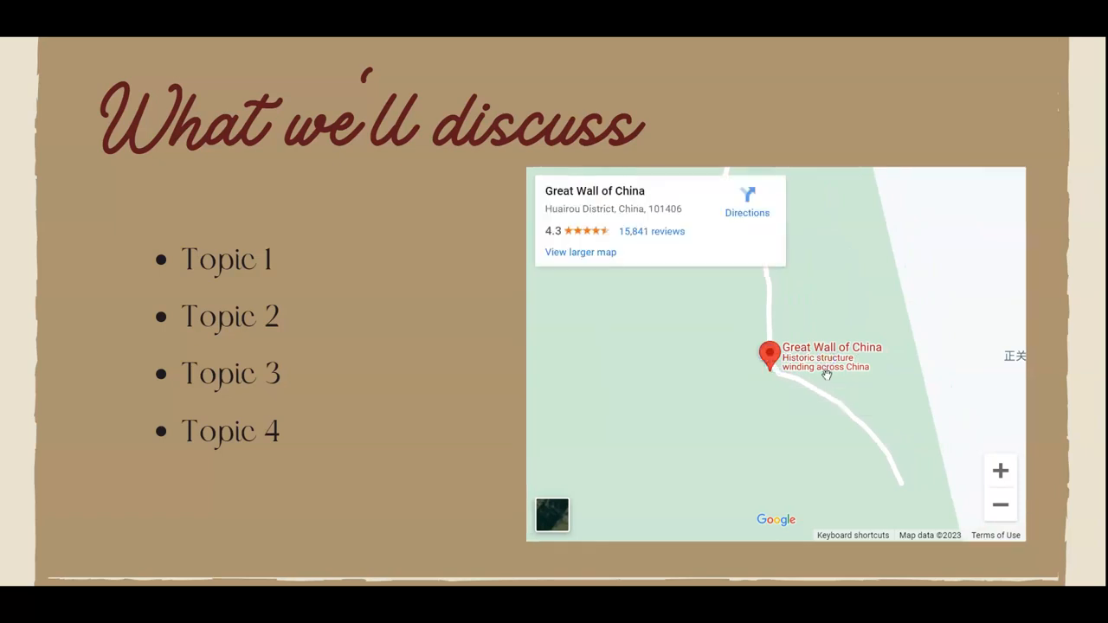
pyautogui.click(1001, 505)
pyautogui.click(1001, 504)
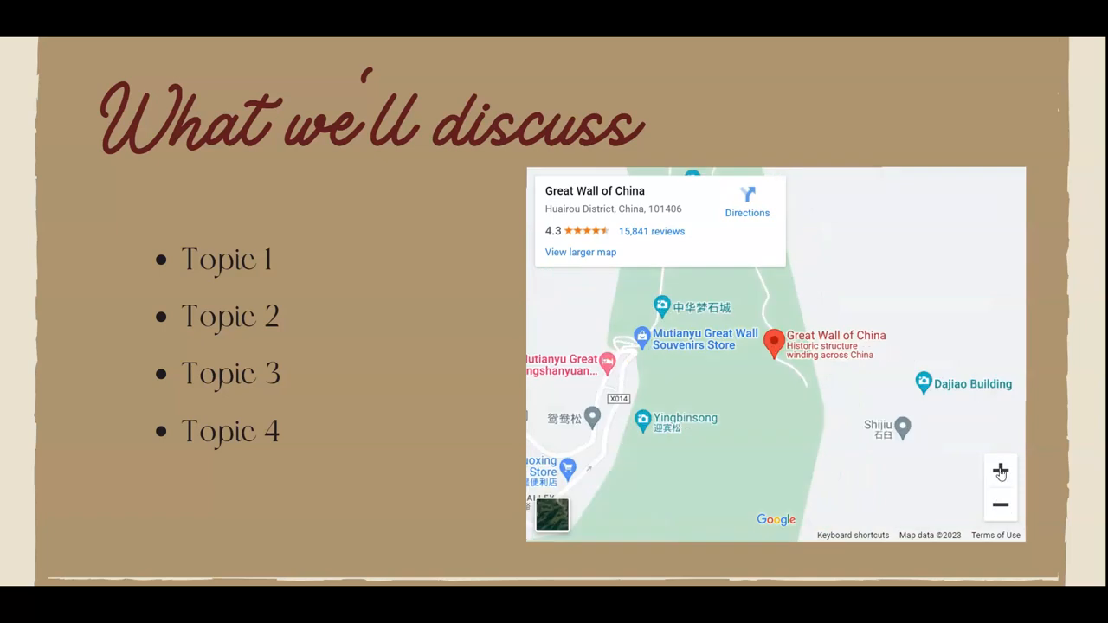
pyautogui.click(1001, 471)
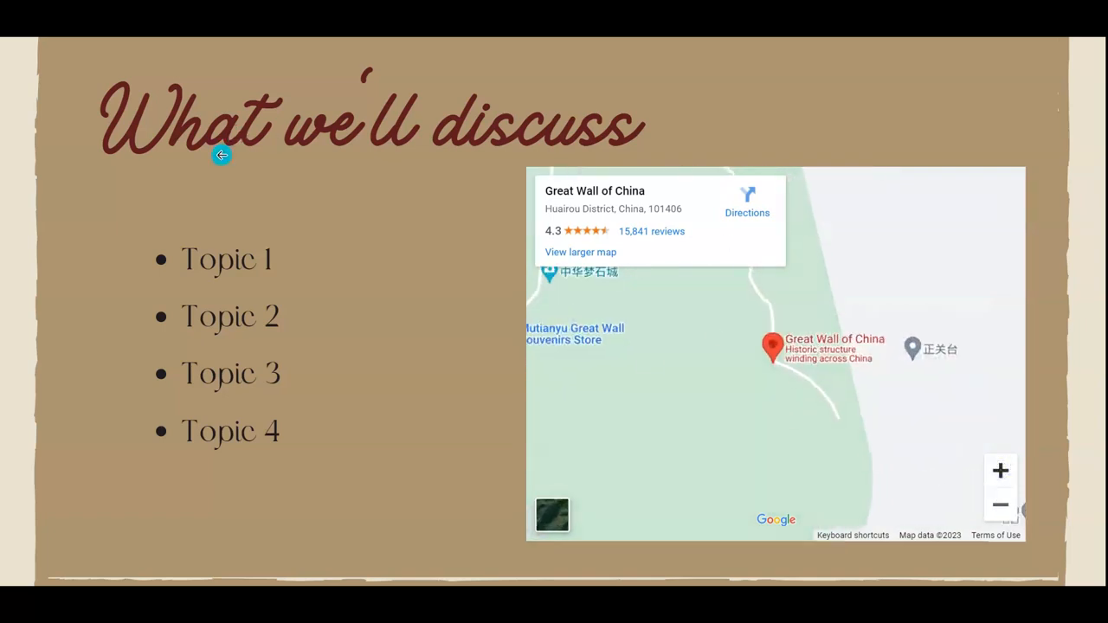
pyautogui.press('Escape')
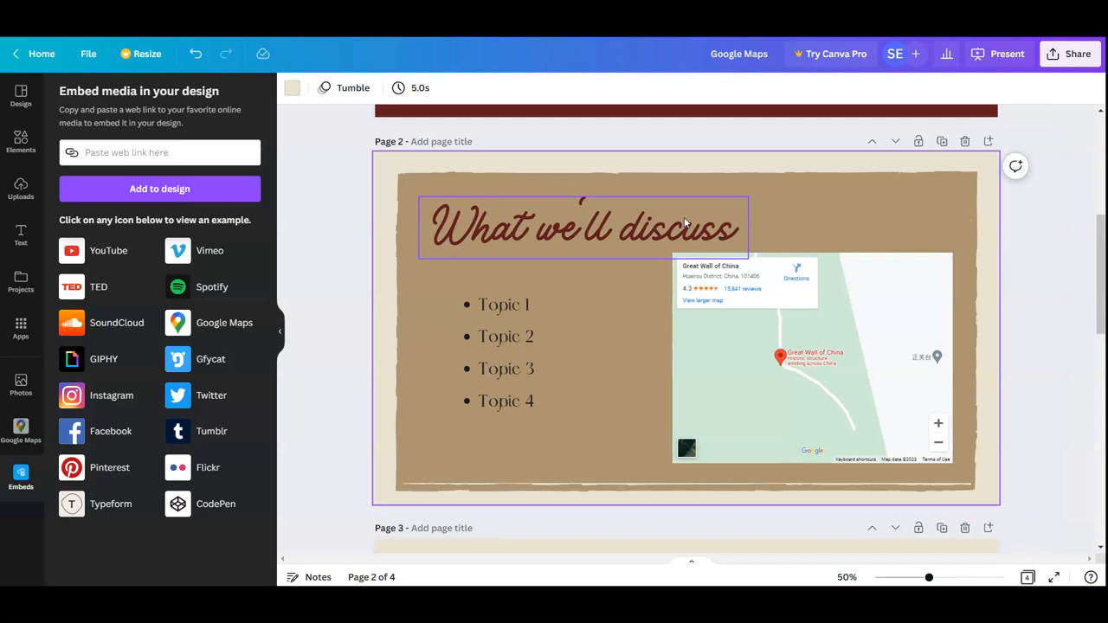
pyautogui.scroll(-4, 1038, 428)
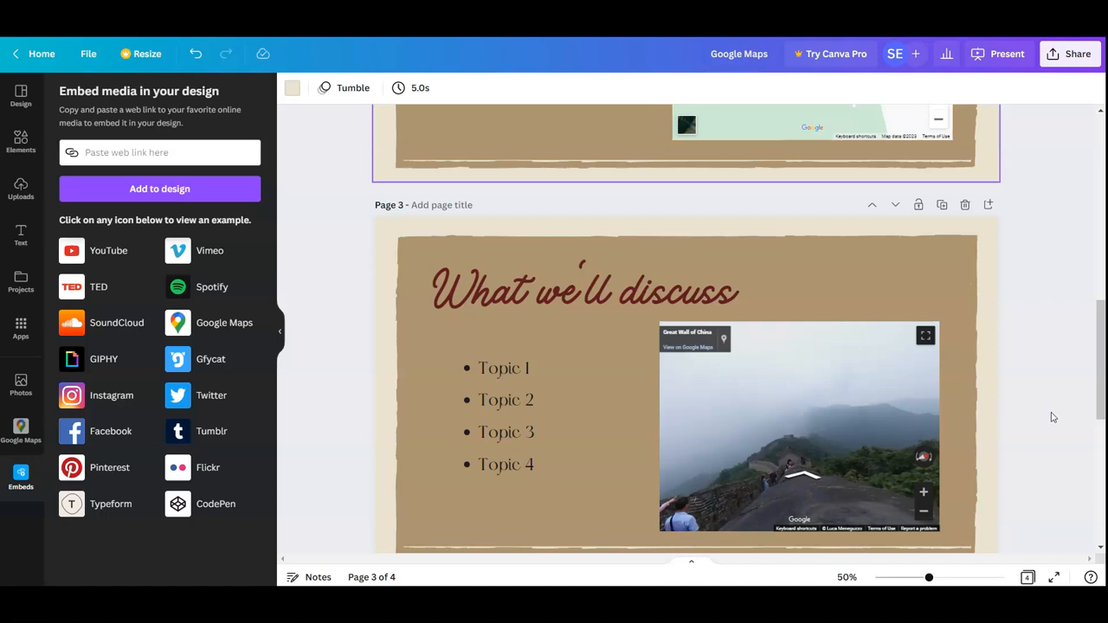
pyautogui.scroll(5, 1052, 417)
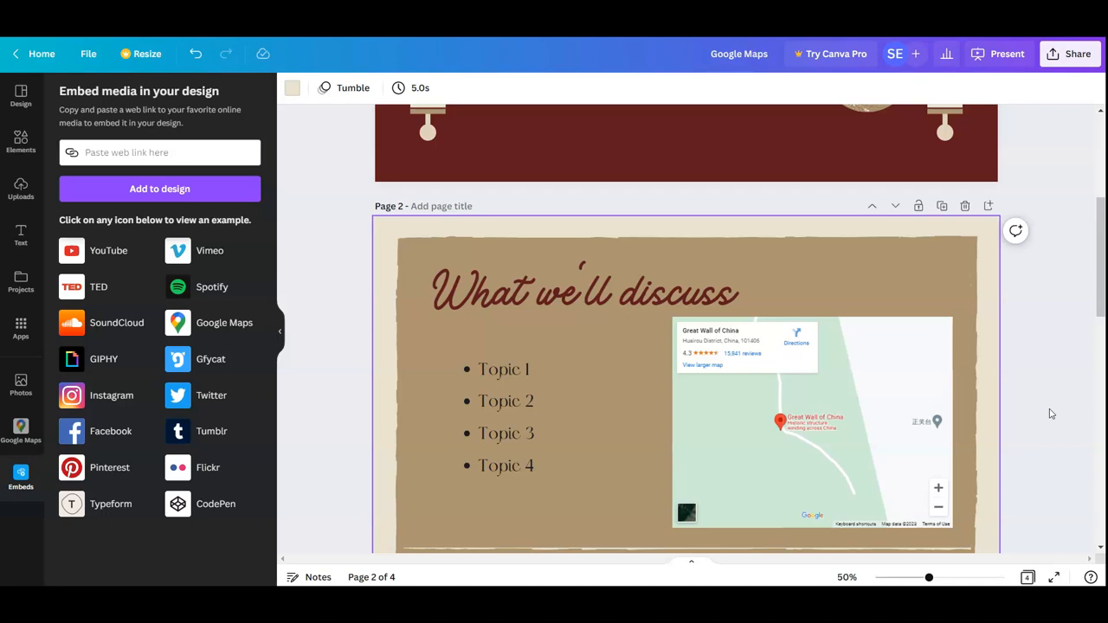
pyautogui.scroll(-5, 1068, 418)
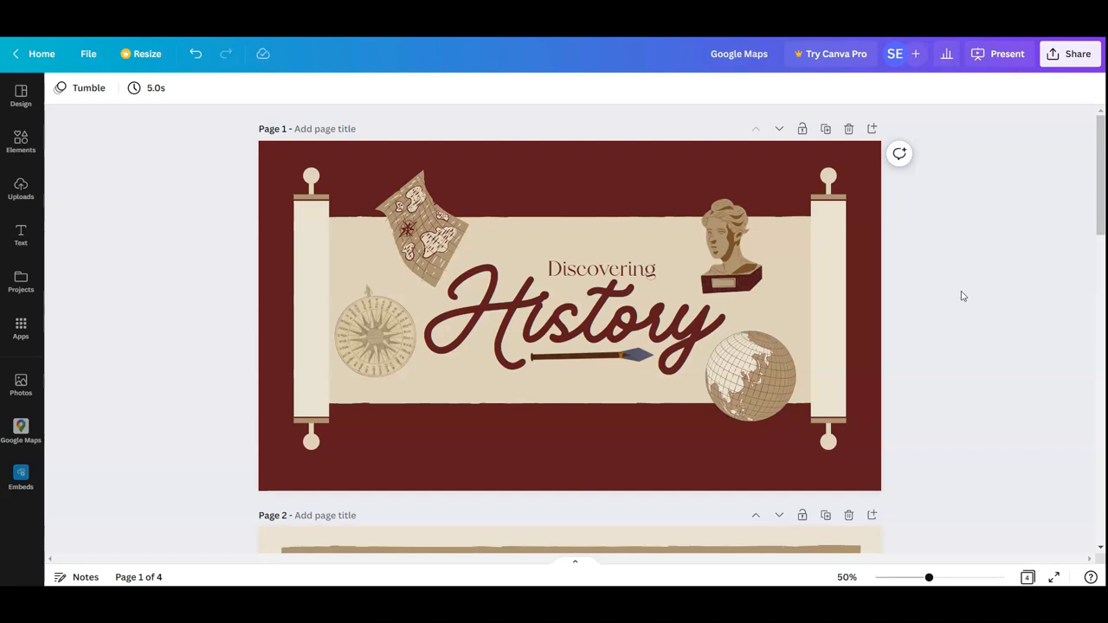
# Open the Present and record studio for the history presentation and allow camera and microphone access
pyautogui.click(1000, 59)
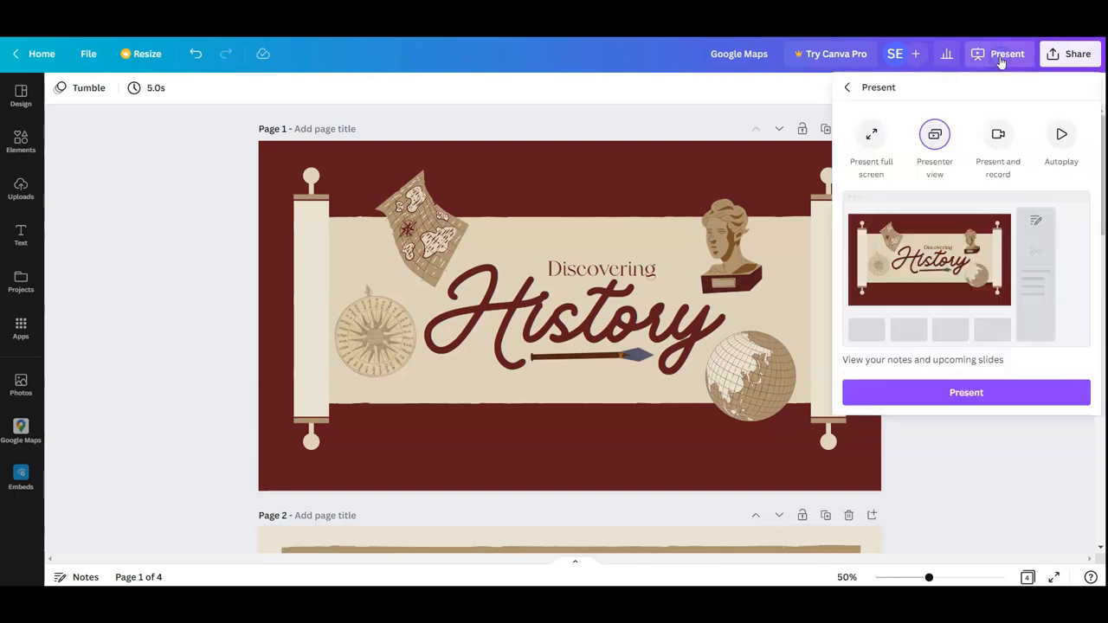
pyautogui.click(1000, 145)
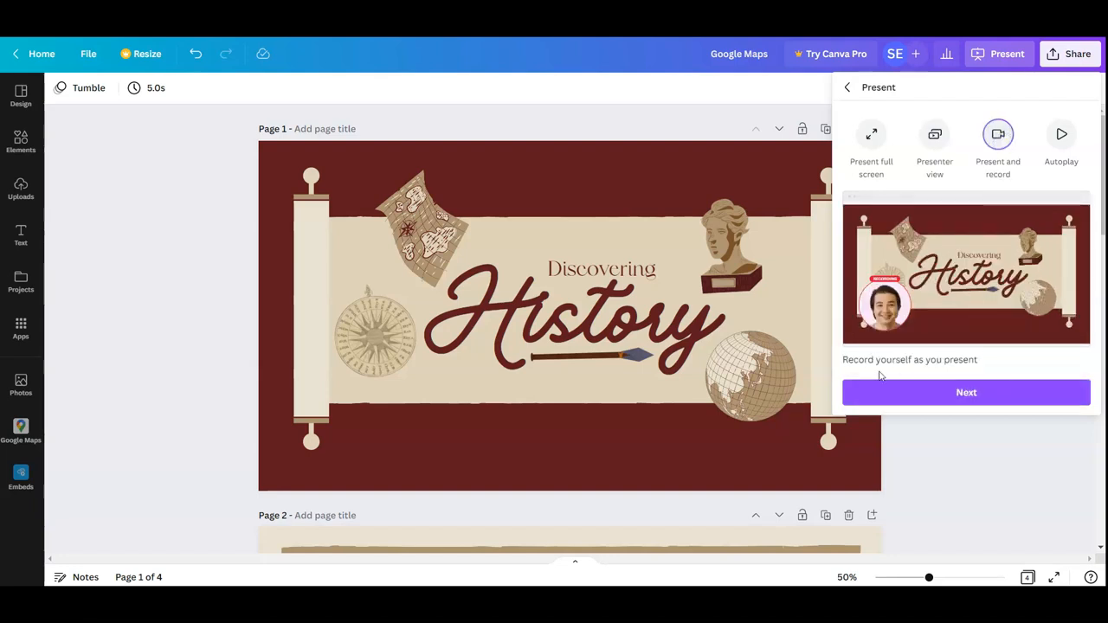
pyautogui.click(974, 394)
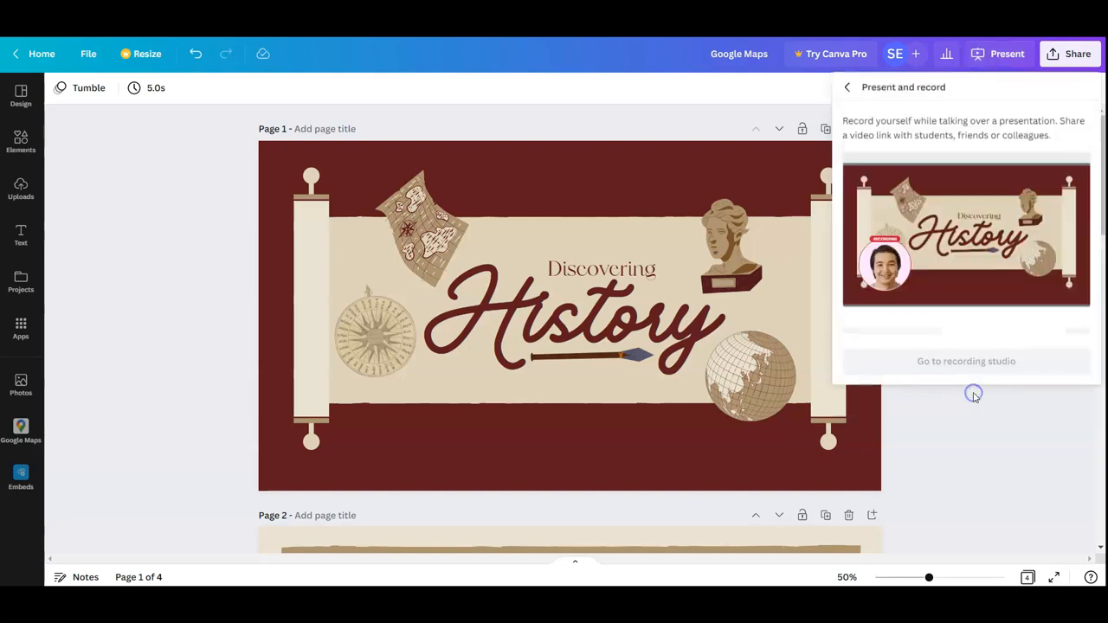
pyautogui.click(975, 338)
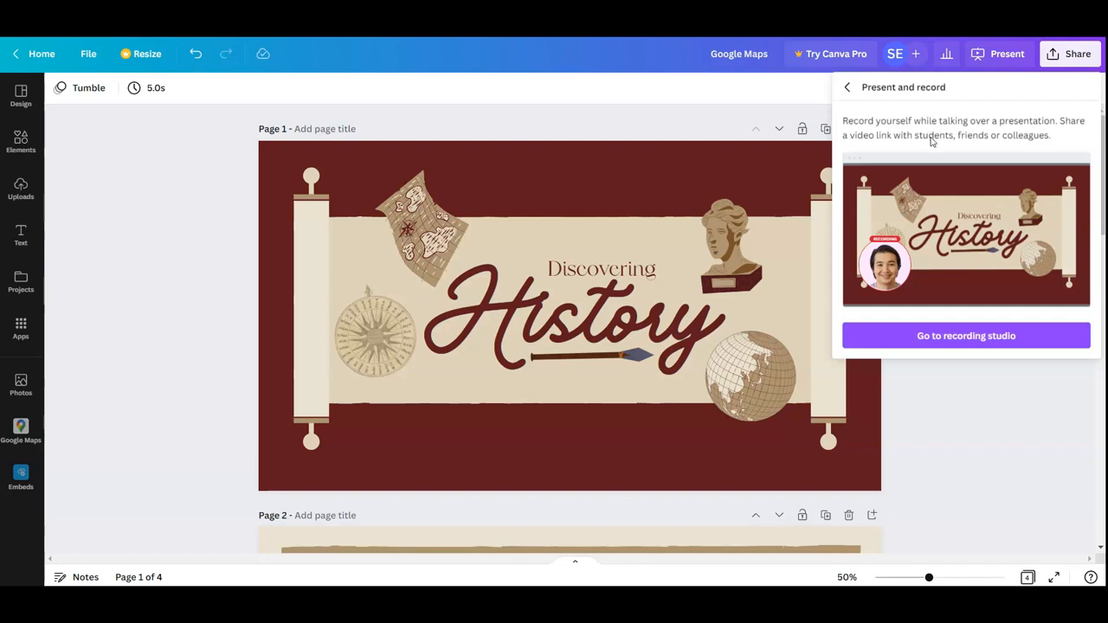
pyautogui.click(971, 337)
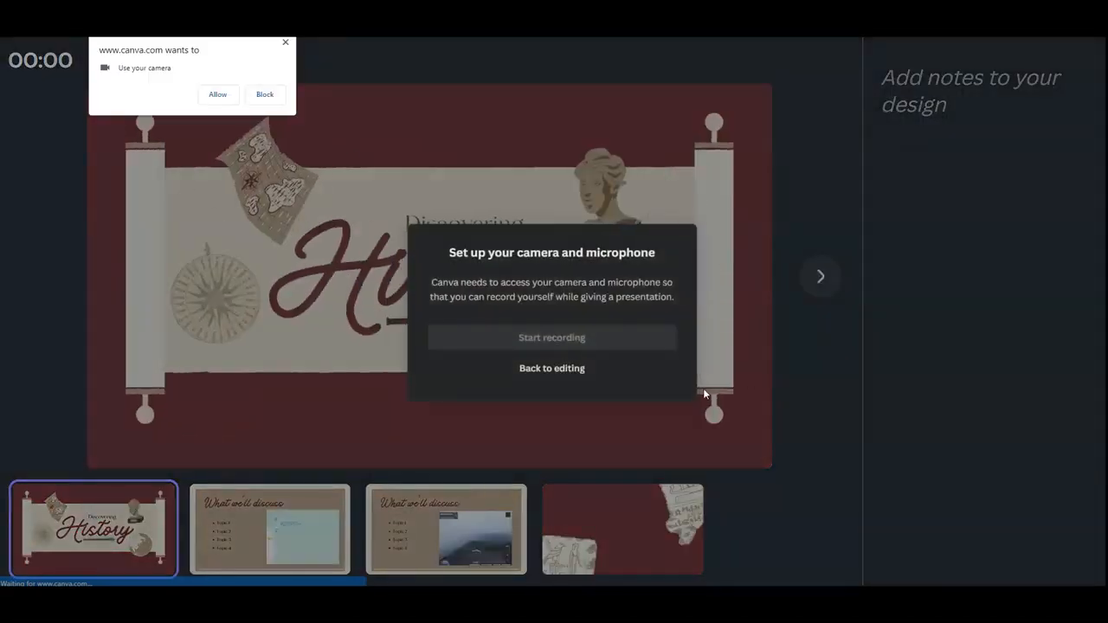
pyautogui.click(215, 100)
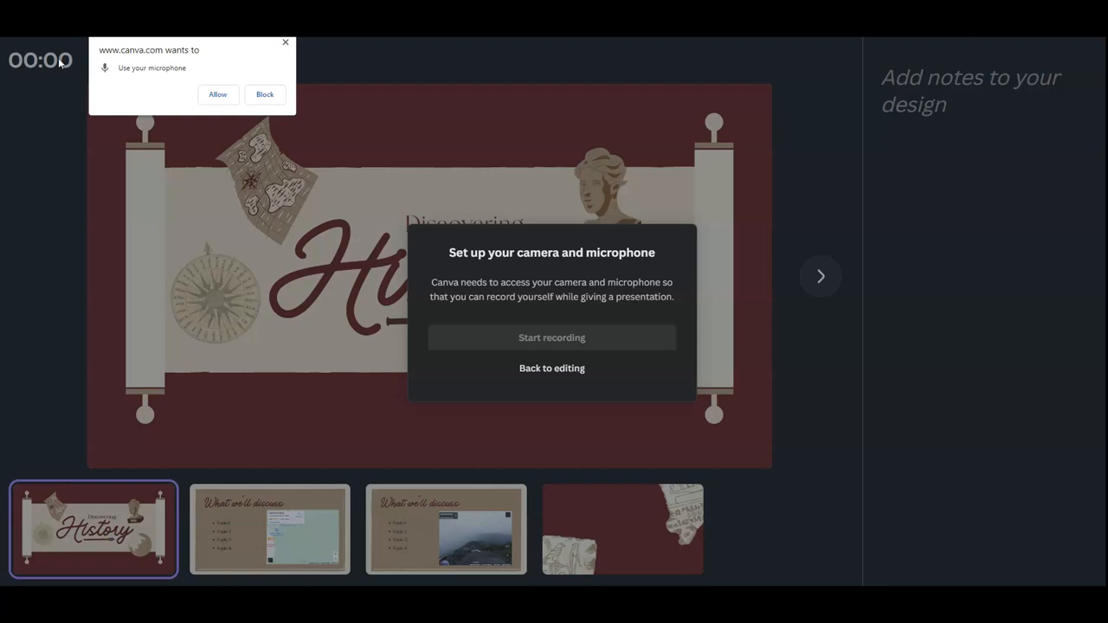
pyautogui.click(217, 97)
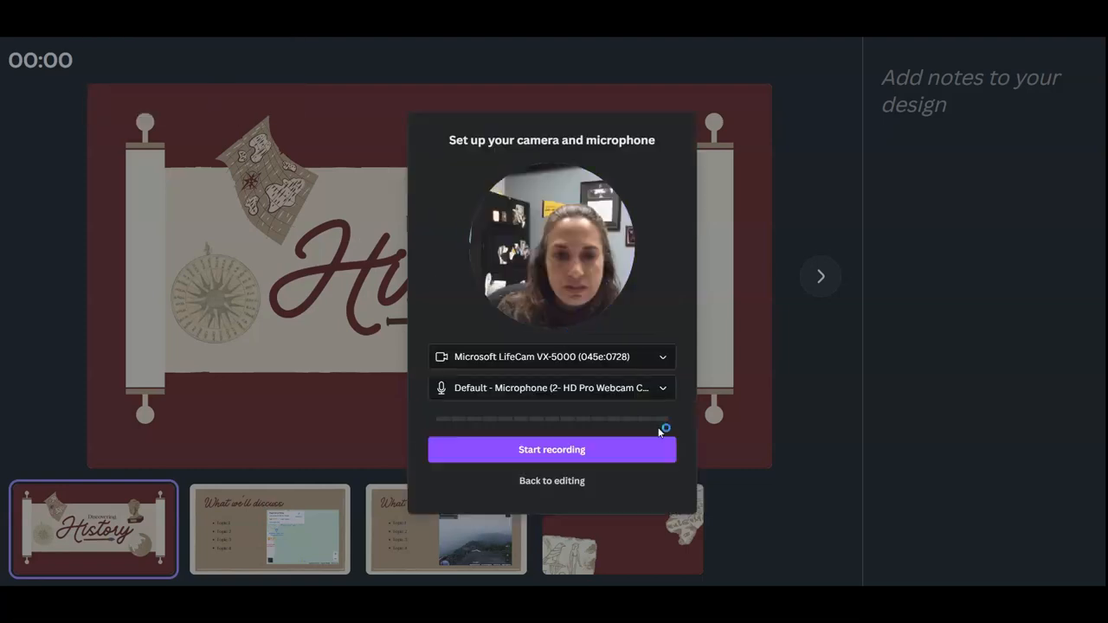
# Record presenting the title slide, the embedded map slide and the Street View slide, and end the recording
pyautogui.click(582, 457)
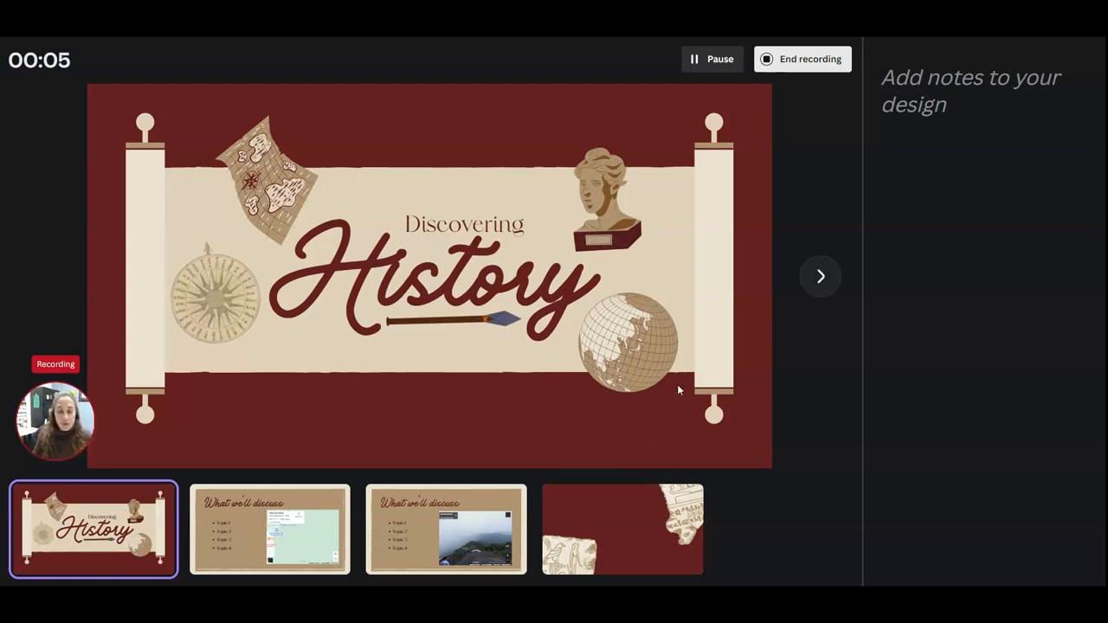
pyautogui.click(830, 284)
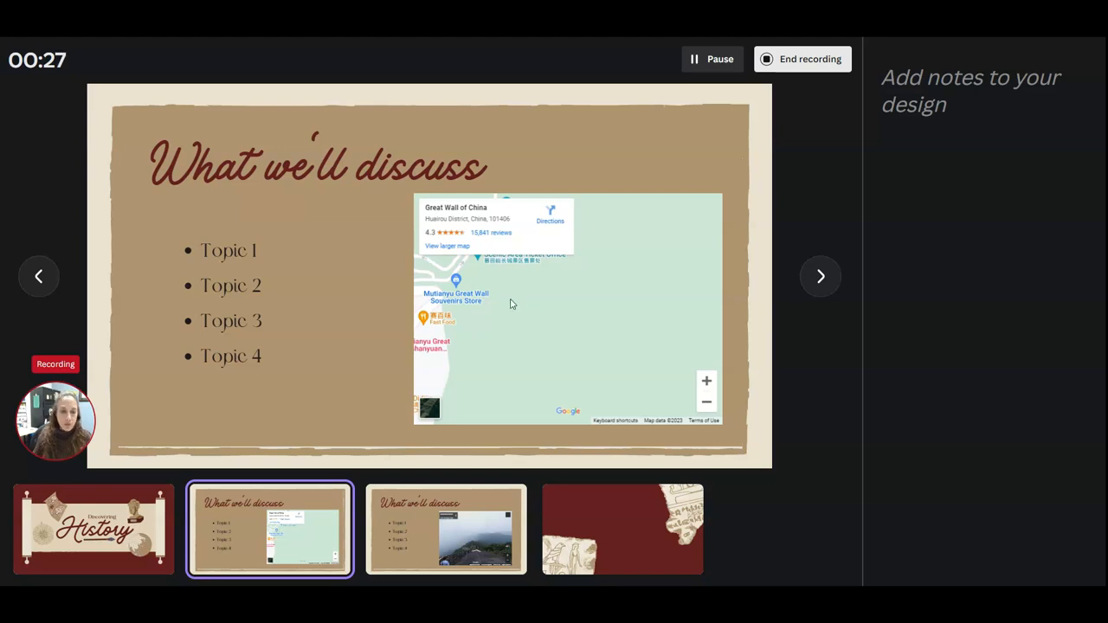
pyautogui.click(821, 279)
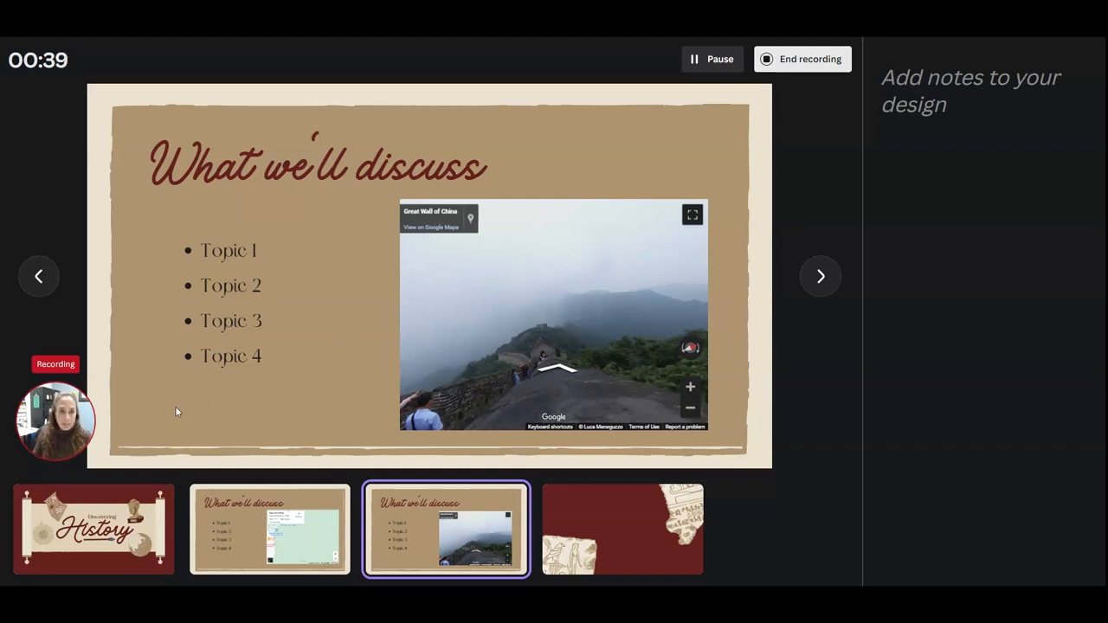
pyautogui.click(788, 62)
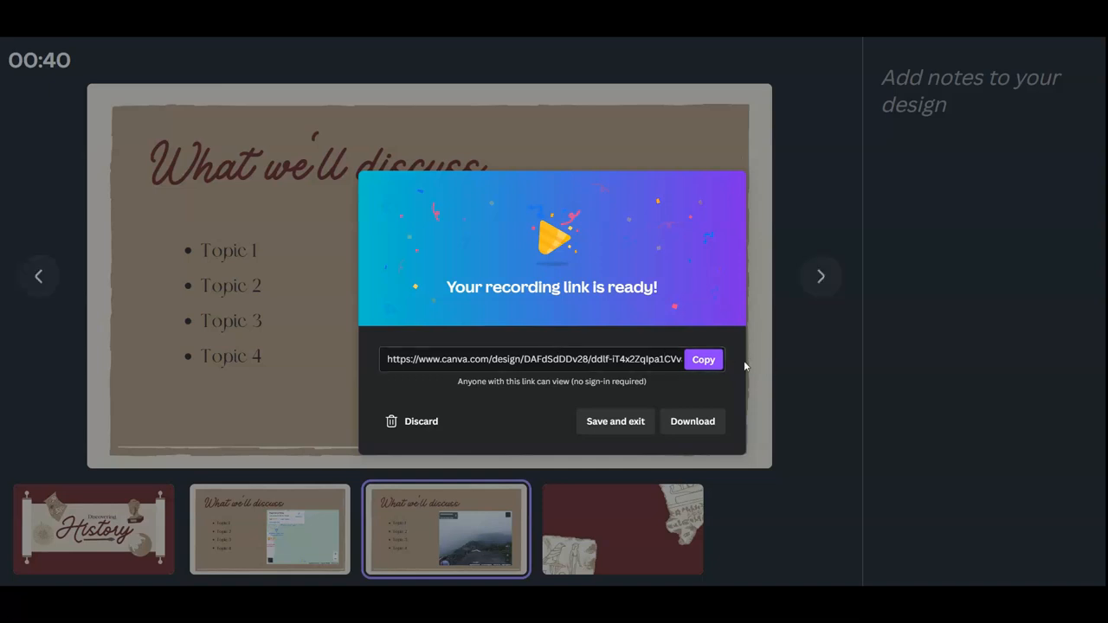
# Copy the link to the finished recording and open it in the browser
pyautogui.click(711, 359)
pyautogui.click(1097, 26)
pyautogui.click(1048, 70)
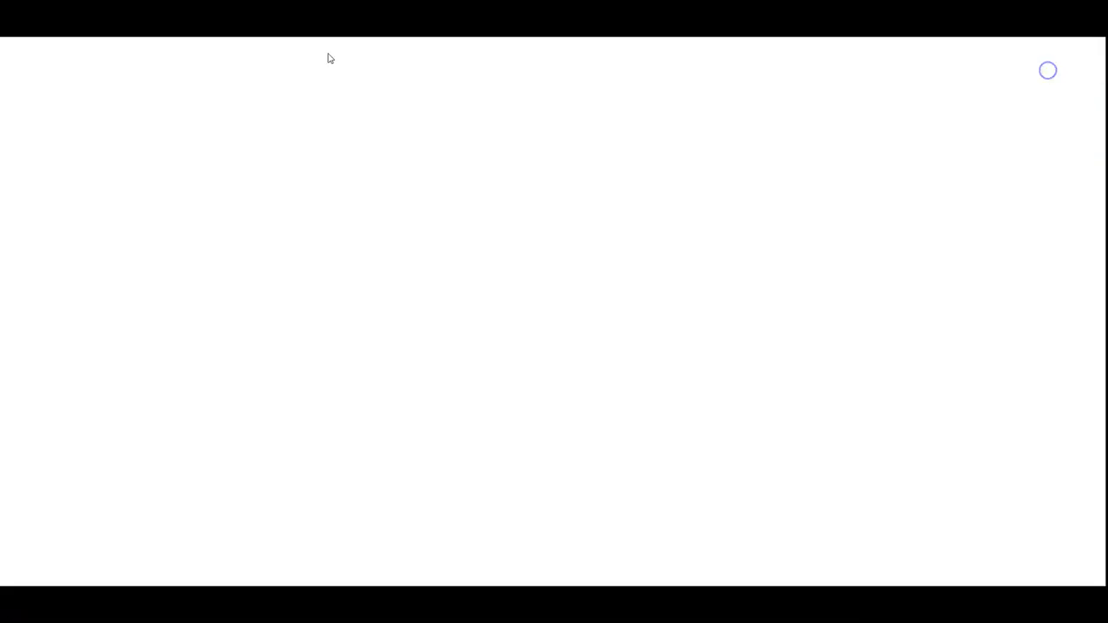
pyautogui.hotkey('ctrl', 'v')
pyautogui.press('Return')
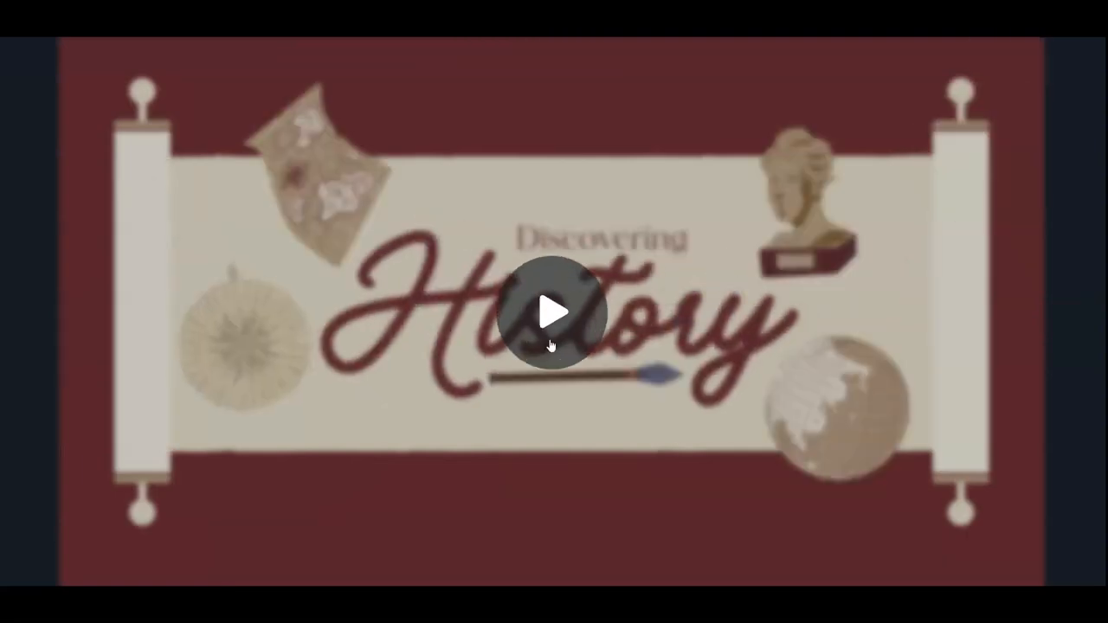
# Play the shared recording, skip ahead to the Street View slide and pause it
pyautogui.click(551, 327)
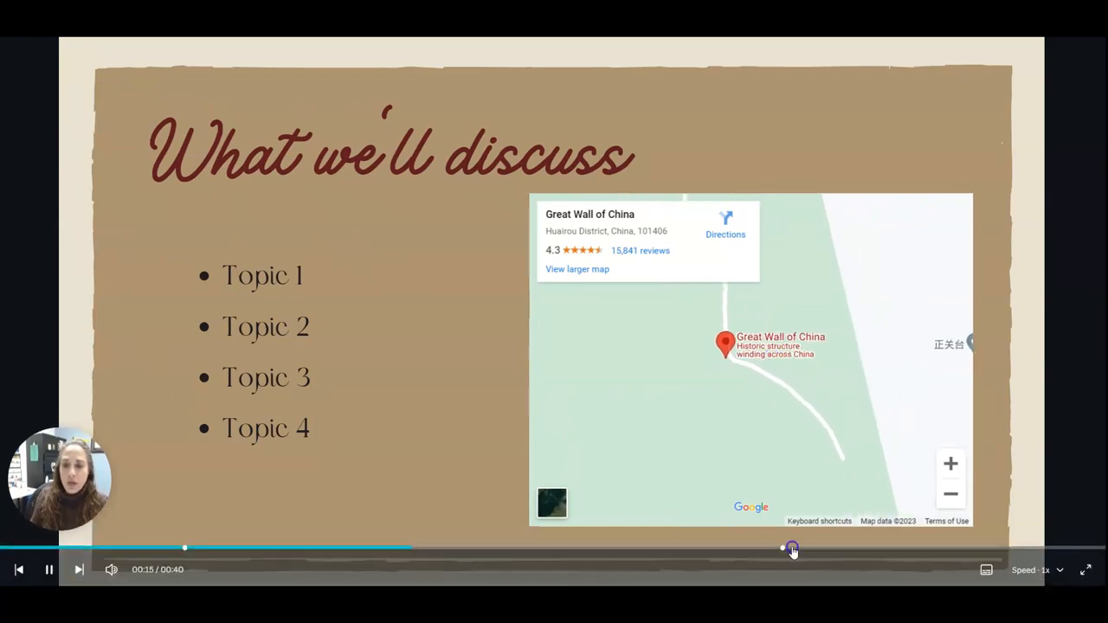
pyautogui.click(791, 549)
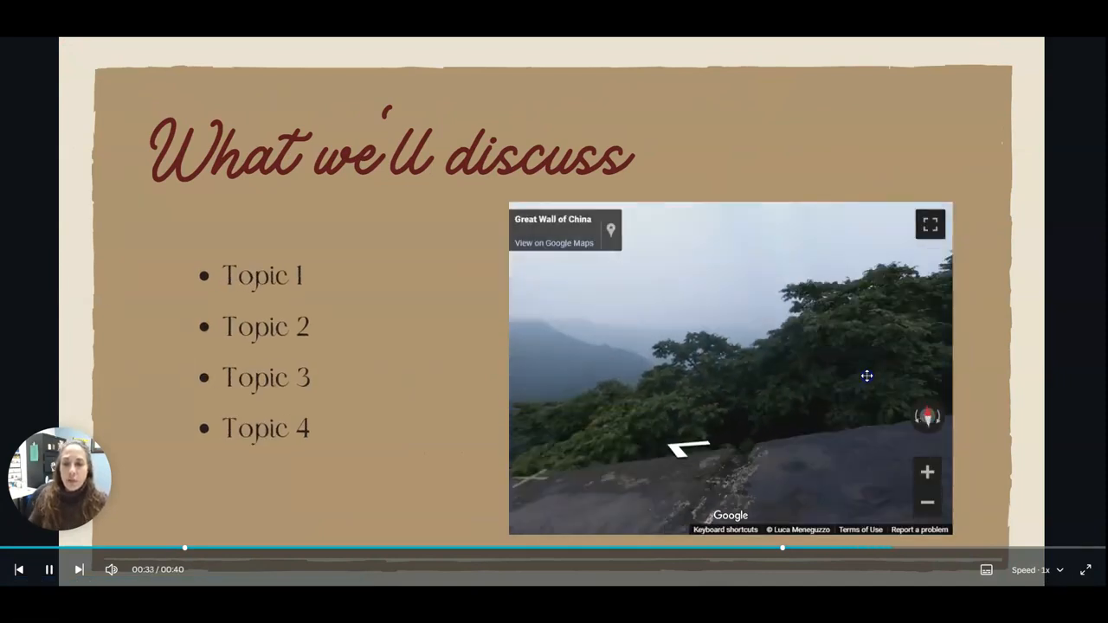
pyautogui.click(49, 569)
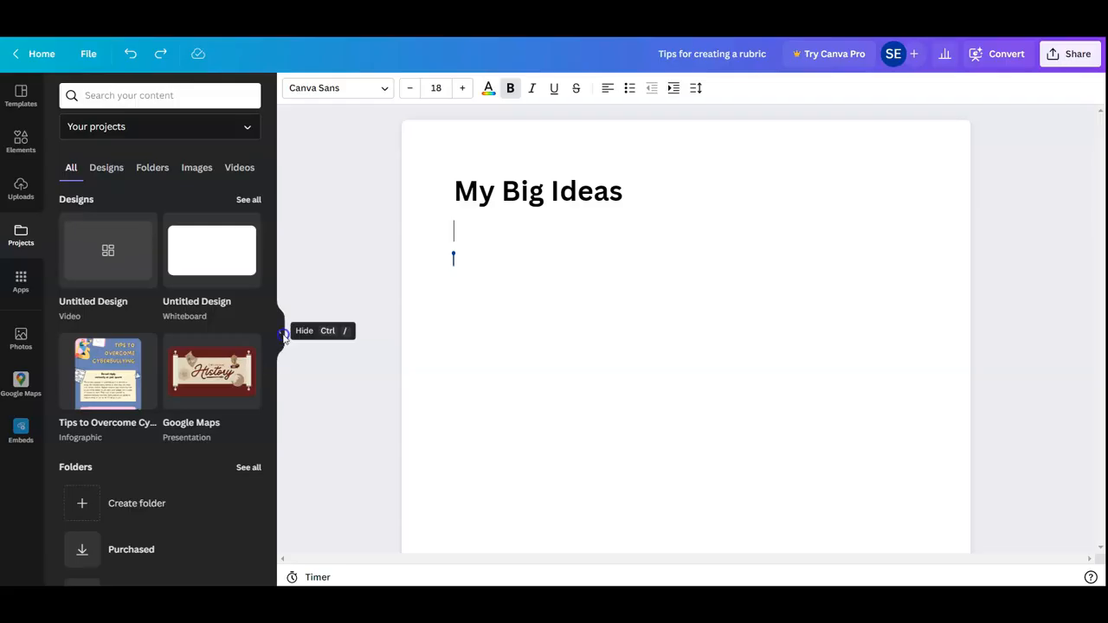
# Embed the Back to School 4:3 presentation from your own designs below the My Big Ideas heading of the doc
pyautogui.click(285, 329)
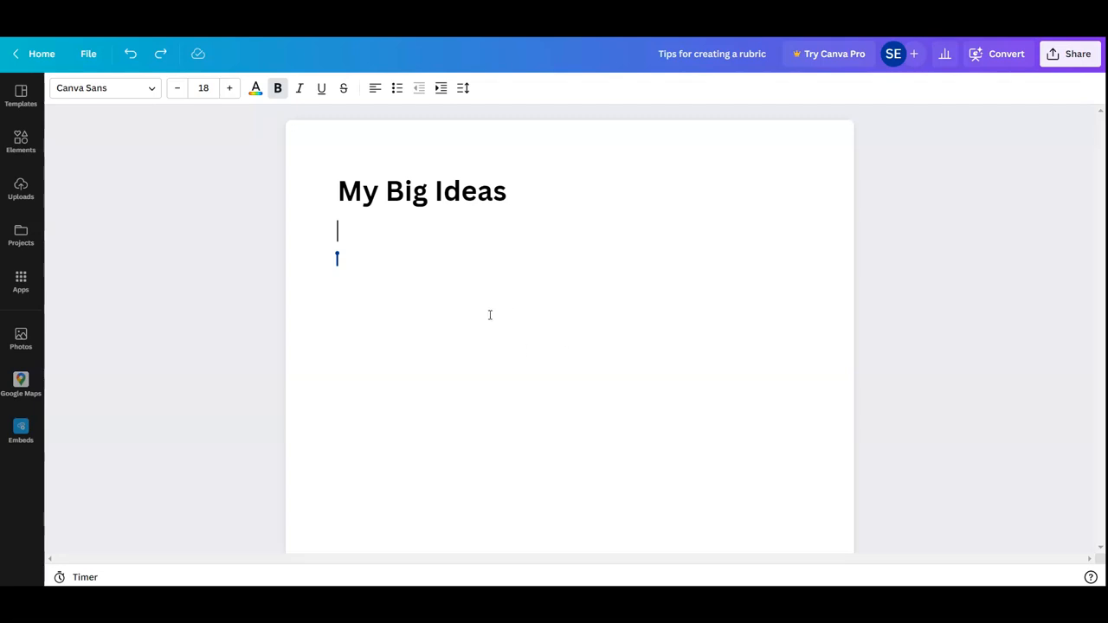
pyautogui.click(380, 270)
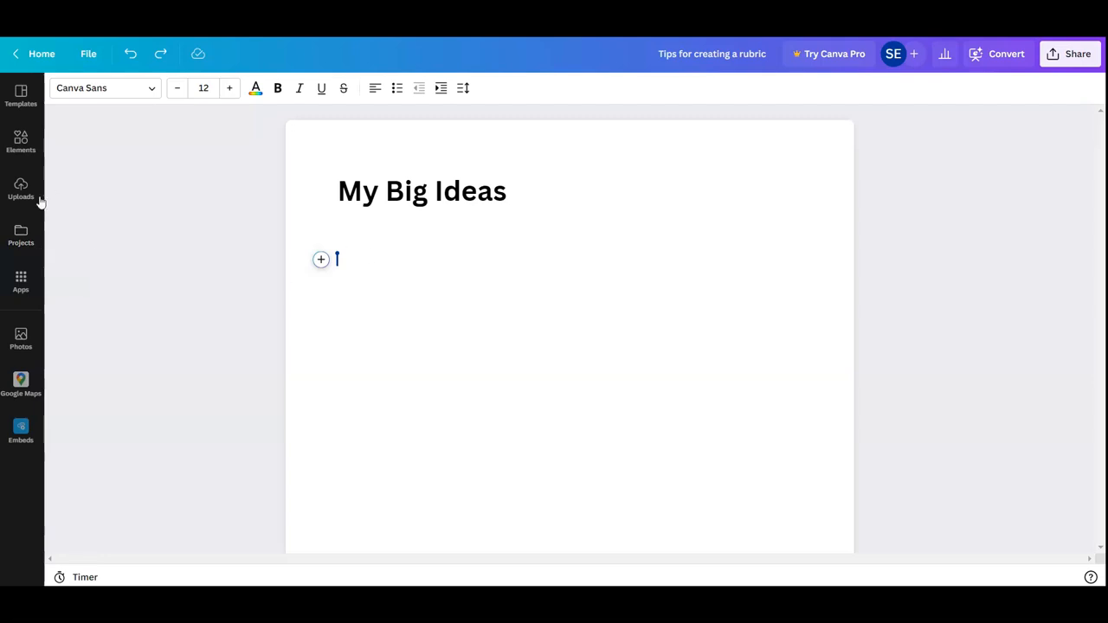
pyautogui.click(26, 241)
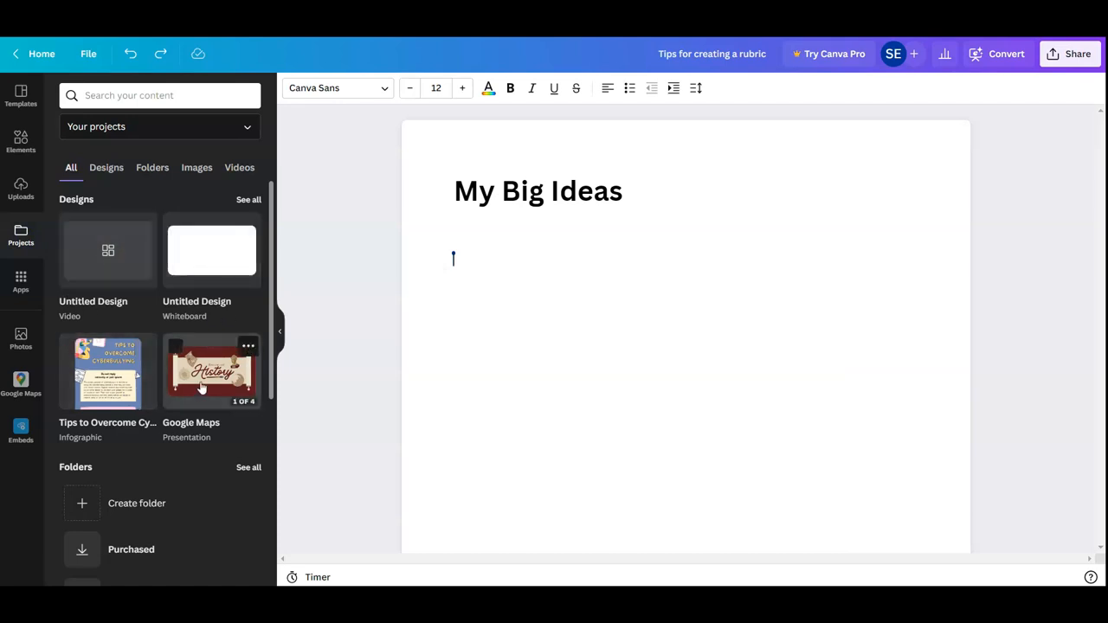
pyautogui.click(248, 199)
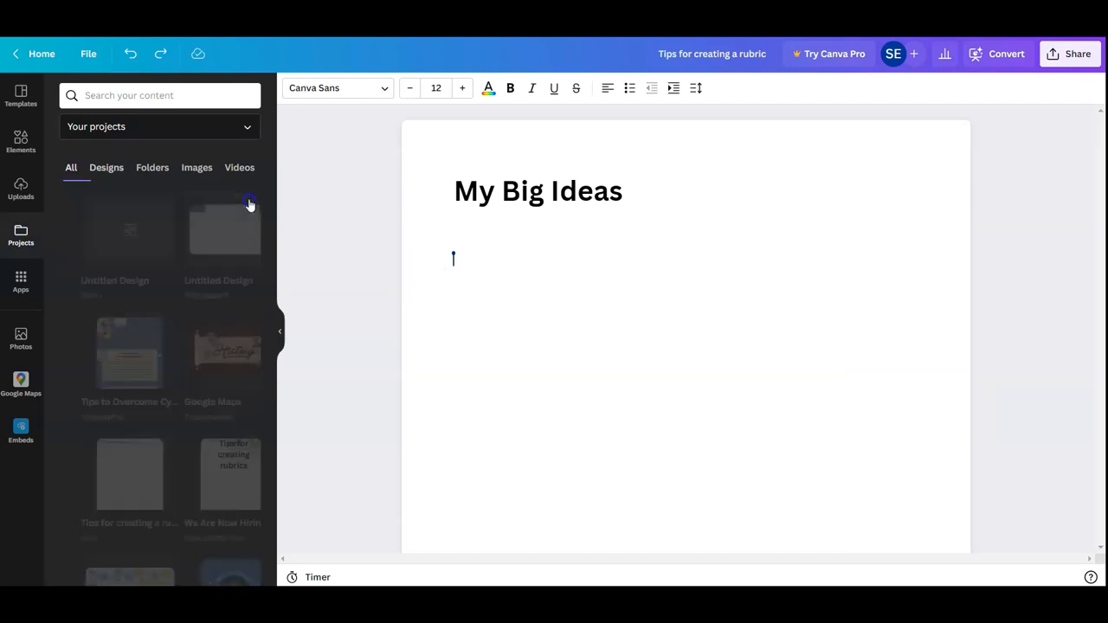
pyautogui.moveTo(272, 267); pyautogui.dragTo(260, 346)
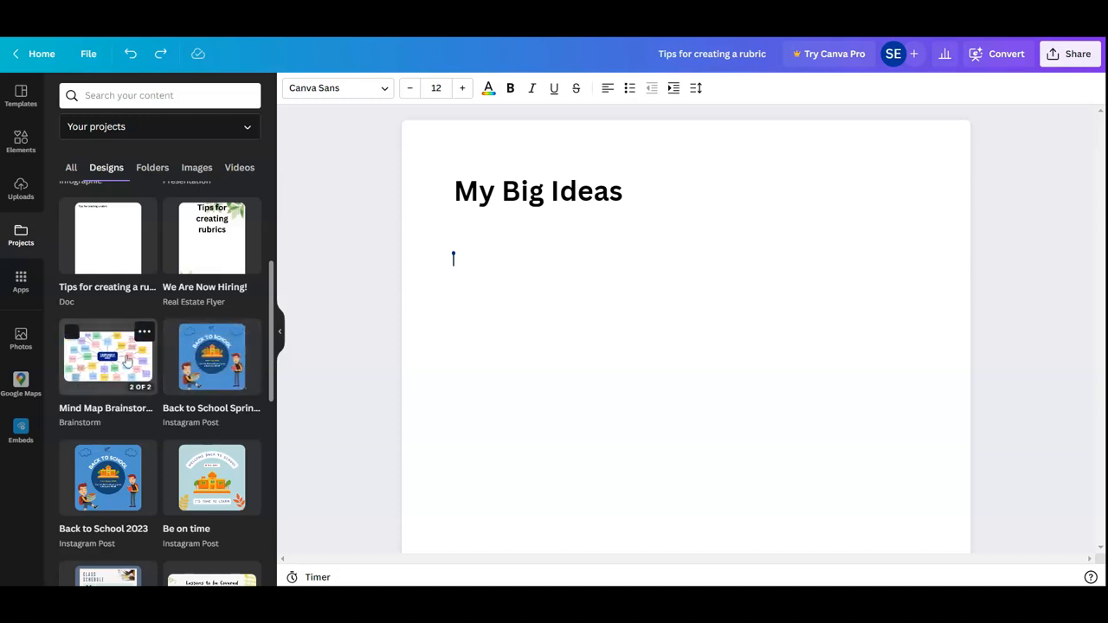
pyautogui.scroll(-1, 193, 372)
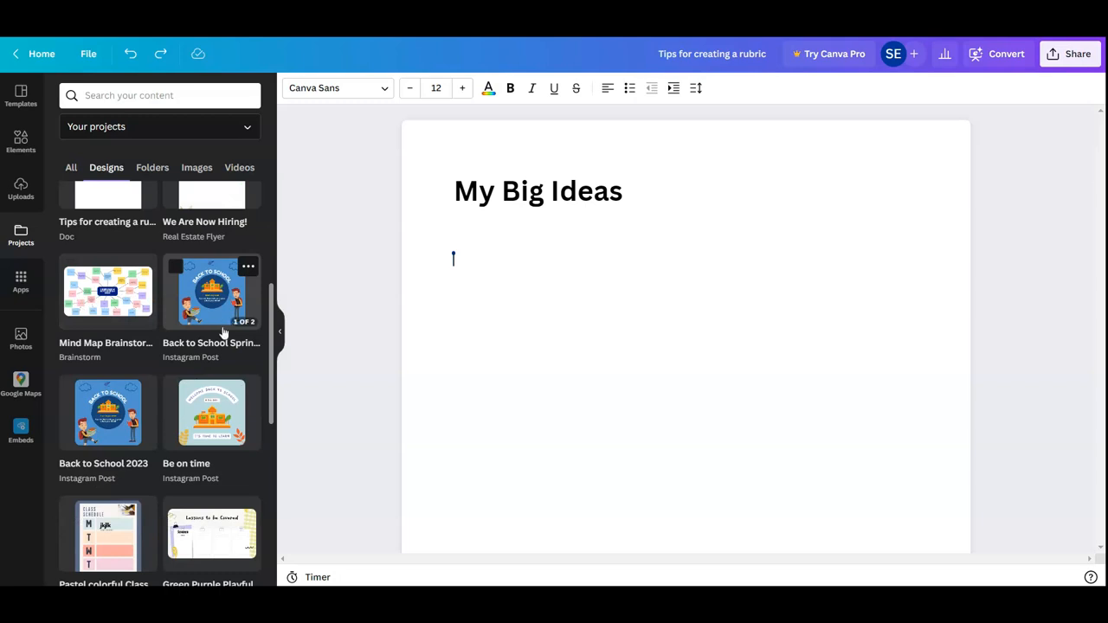
pyautogui.scroll(-1, 224, 332)
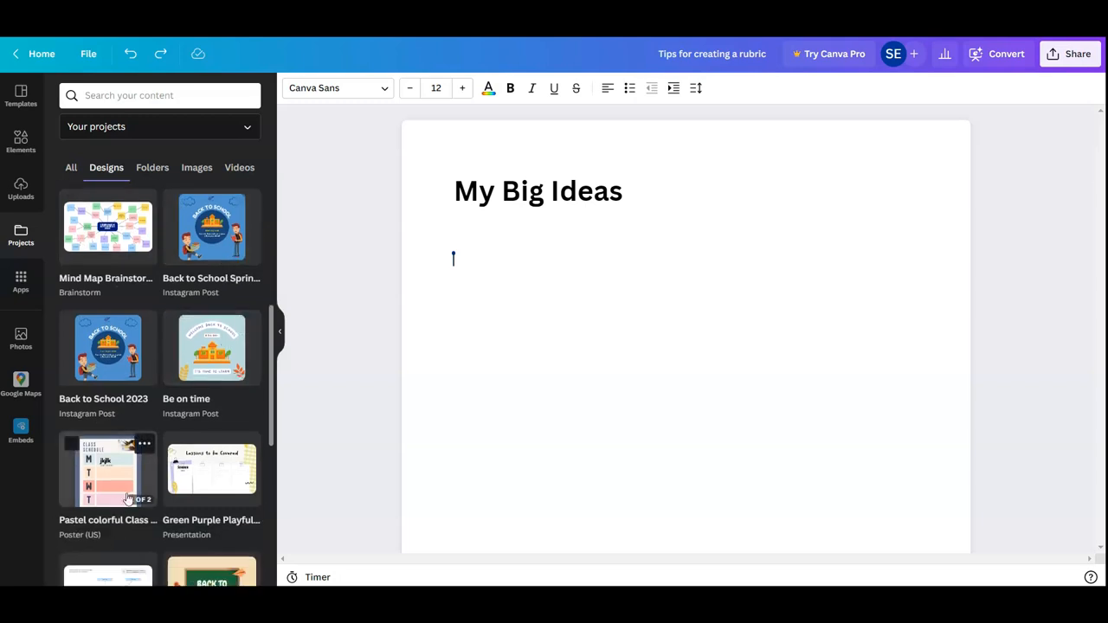
pyautogui.scroll(-3, 139, 481)
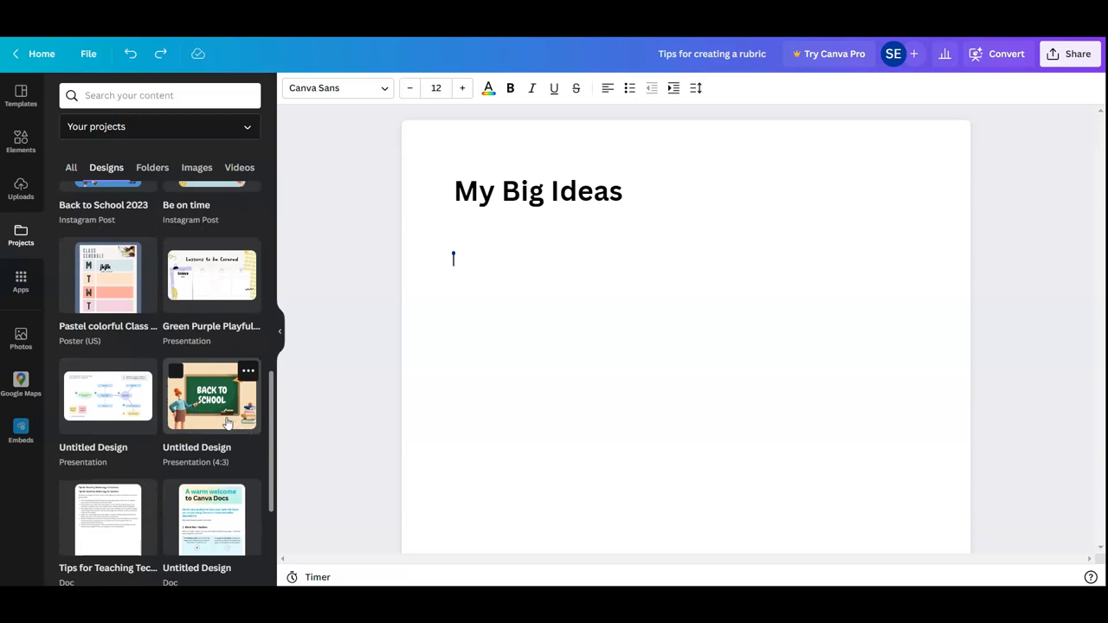
pyautogui.click(216, 421)
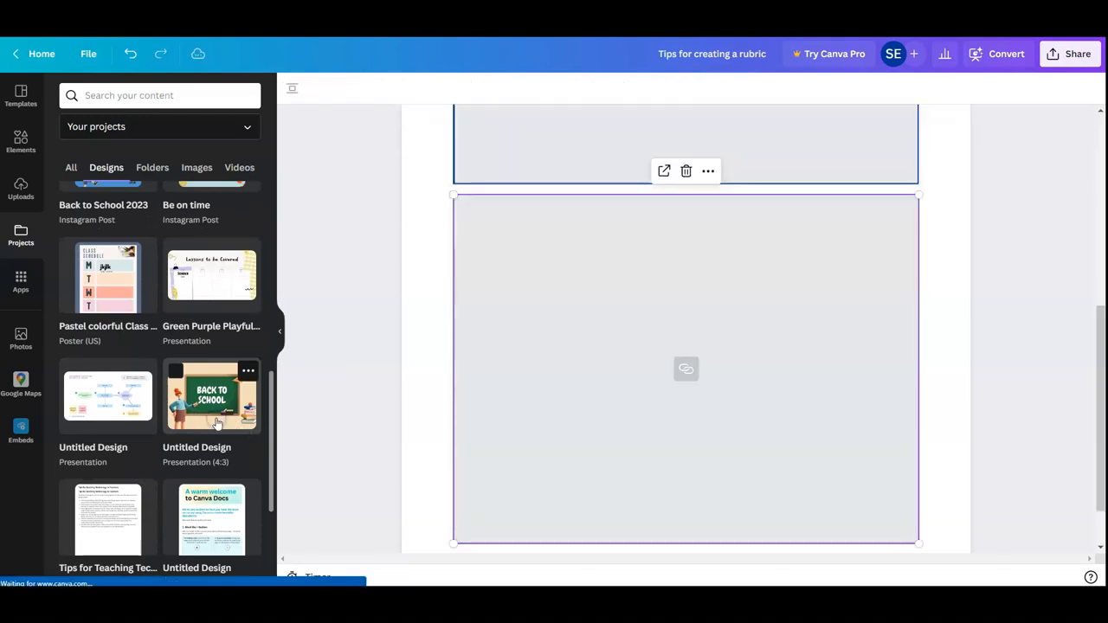
# Delete the duplicate Back to School embed from the doc
pyautogui.moveTo(1104, 349); pyautogui.dragTo(1097, 274)
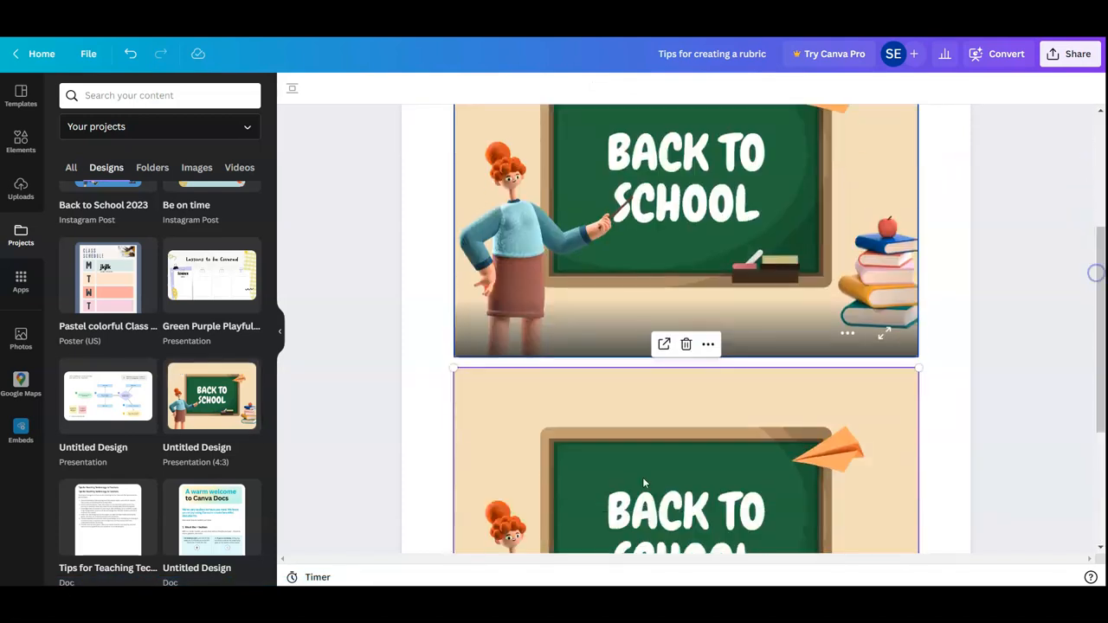
pyautogui.click(685, 344)
pyautogui.moveTo(1096, 338); pyautogui.dragTo(1055, 380)
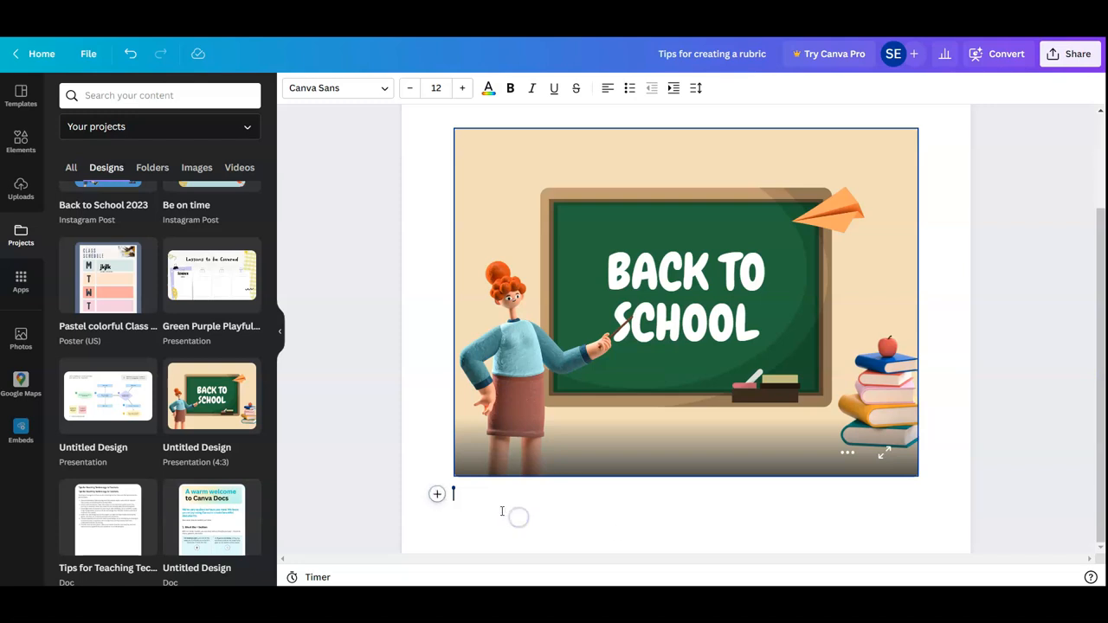
# Embed the Lessons to be Covered presentation below the Back to School design in the doc
pyautogui.scroll(2, 480, 502)
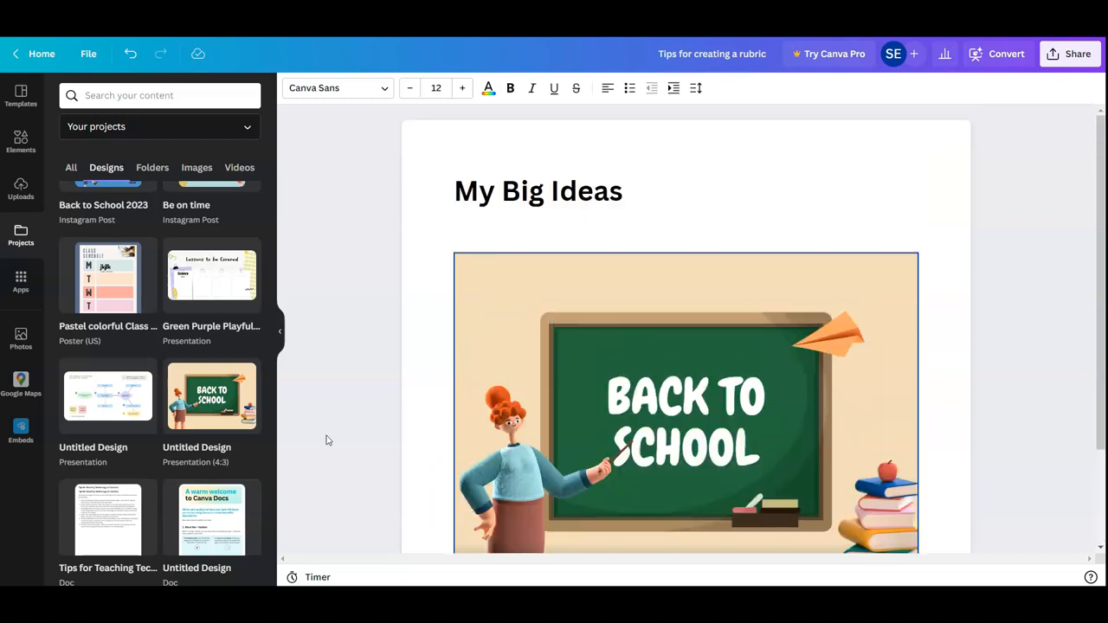
pyautogui.click(229, 285)
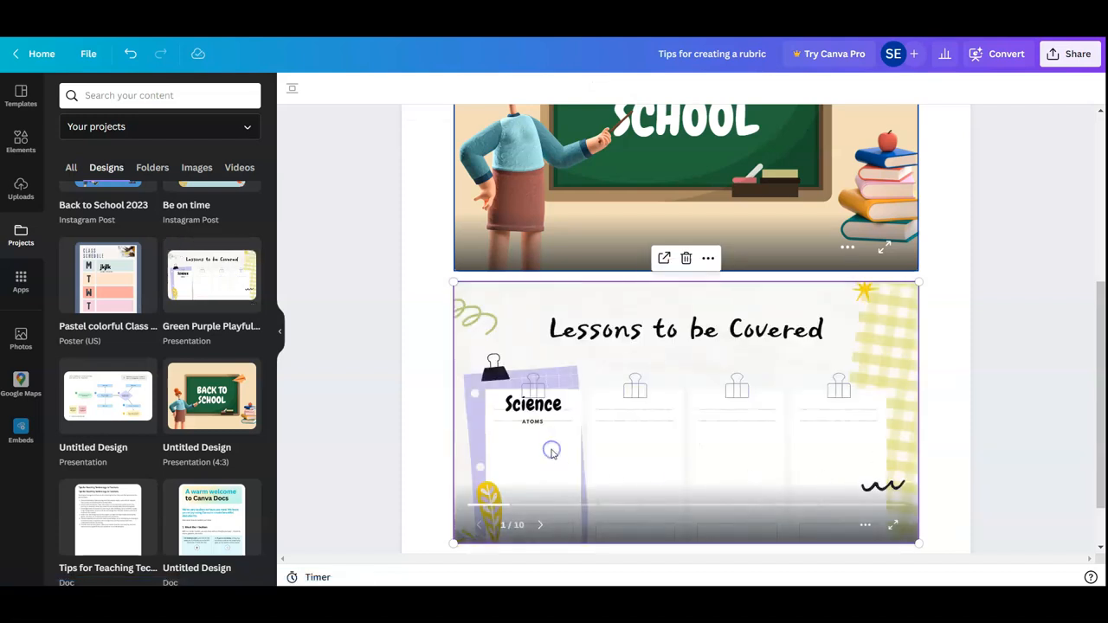
pyautogui.scroll(4, 688, 316)
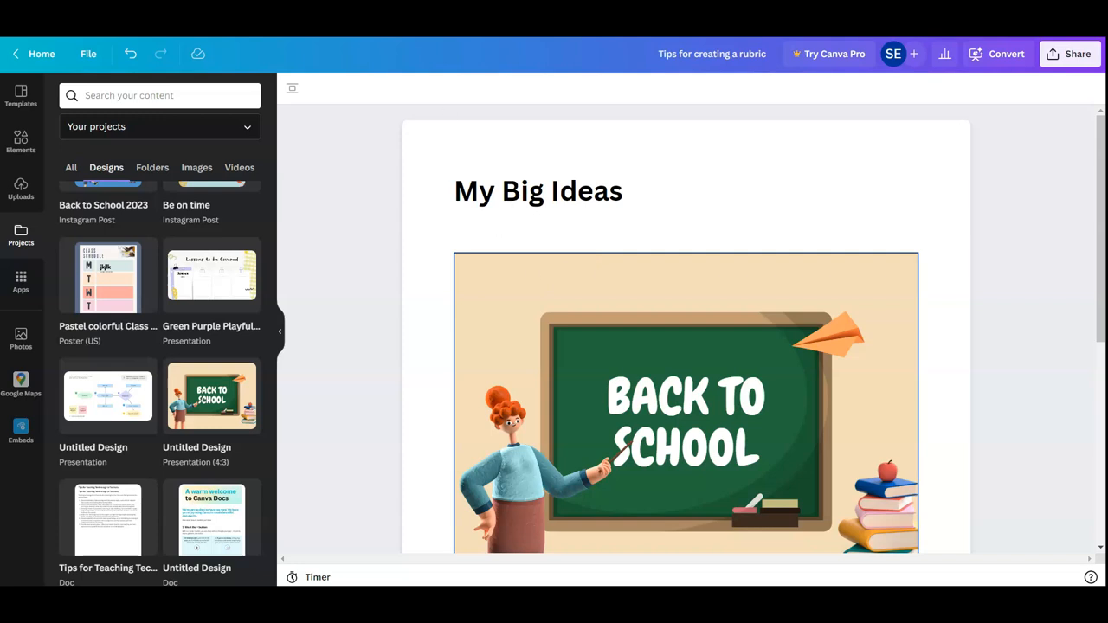
# Create a blank website design from the home page and browse the website templates
pyautogui.click(58, 52)
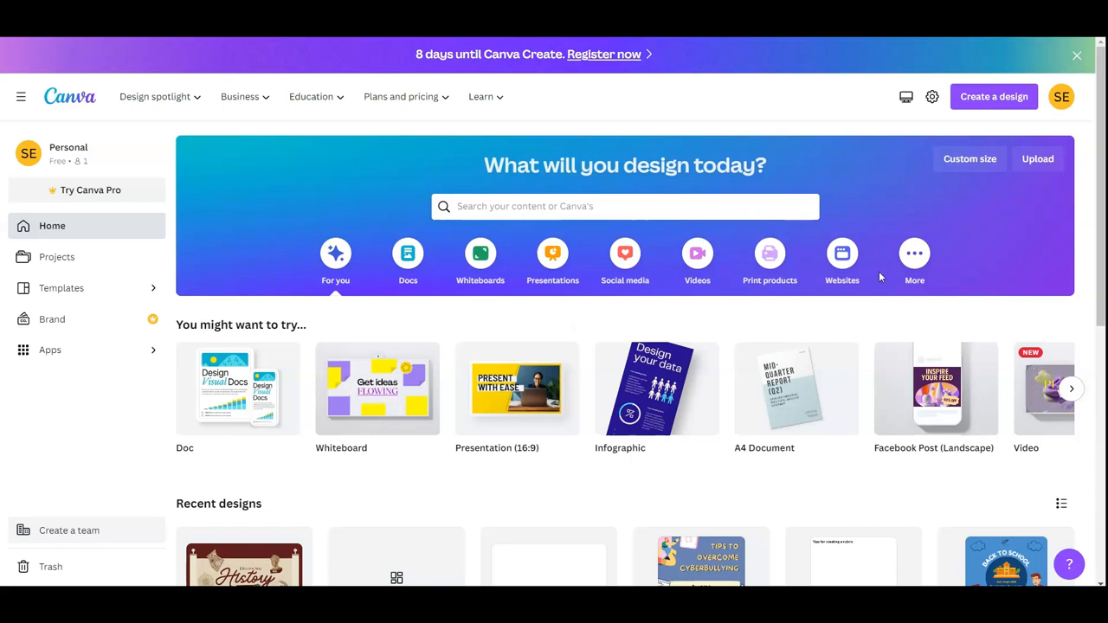
pyautogui.click(843, 258)
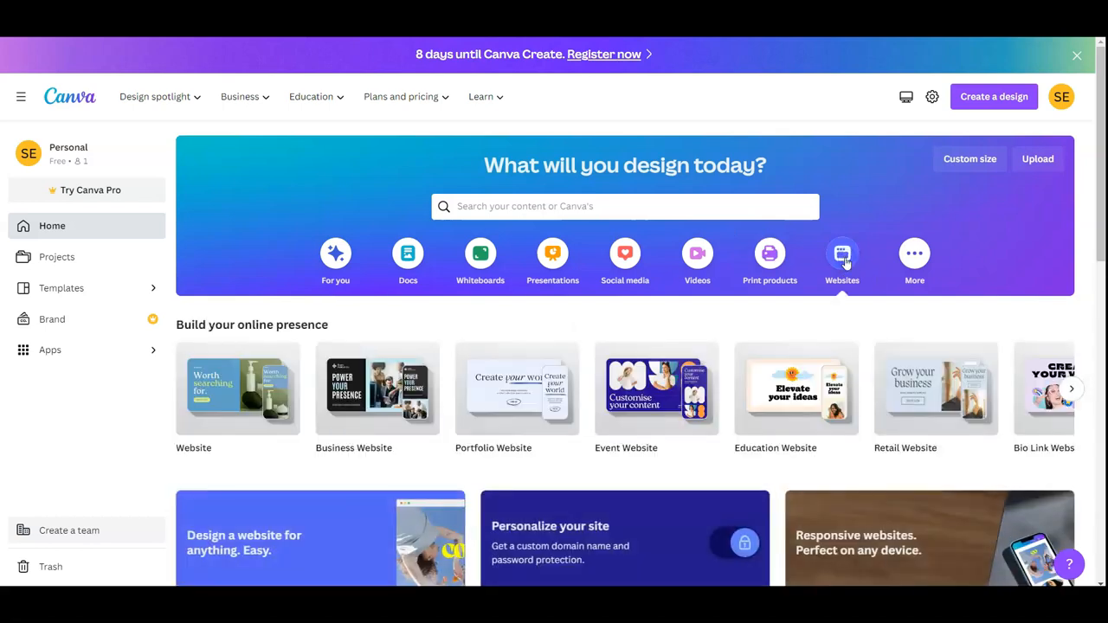
pyautogui.click(228, 390)
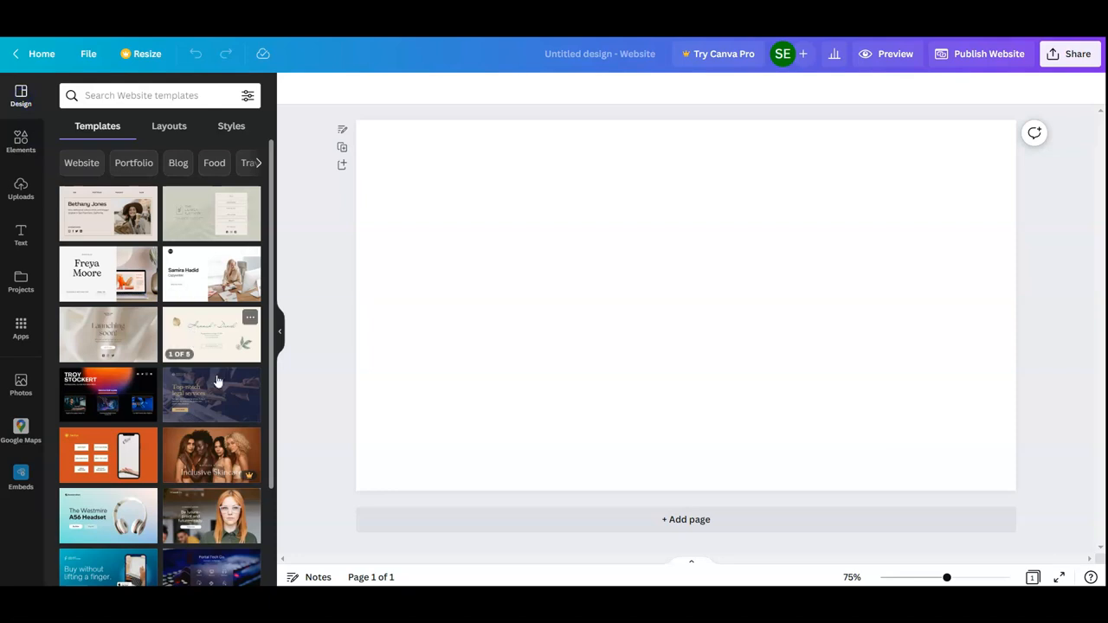
pyautogui.scroll(-3, 217, 382)
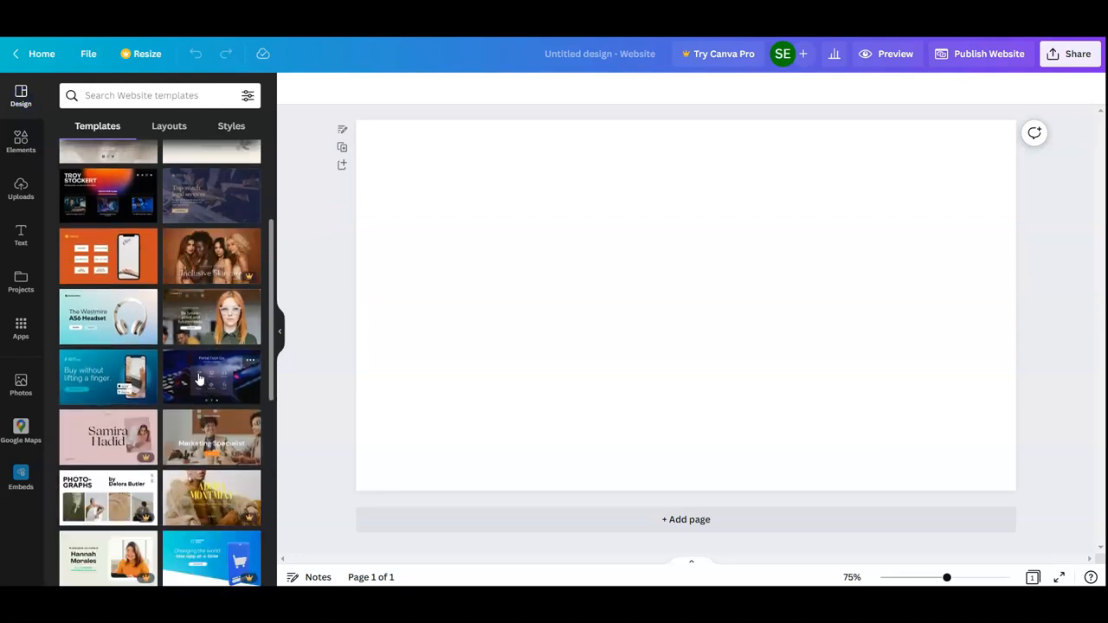
pyautogui.scroll(-5, 199, 378)
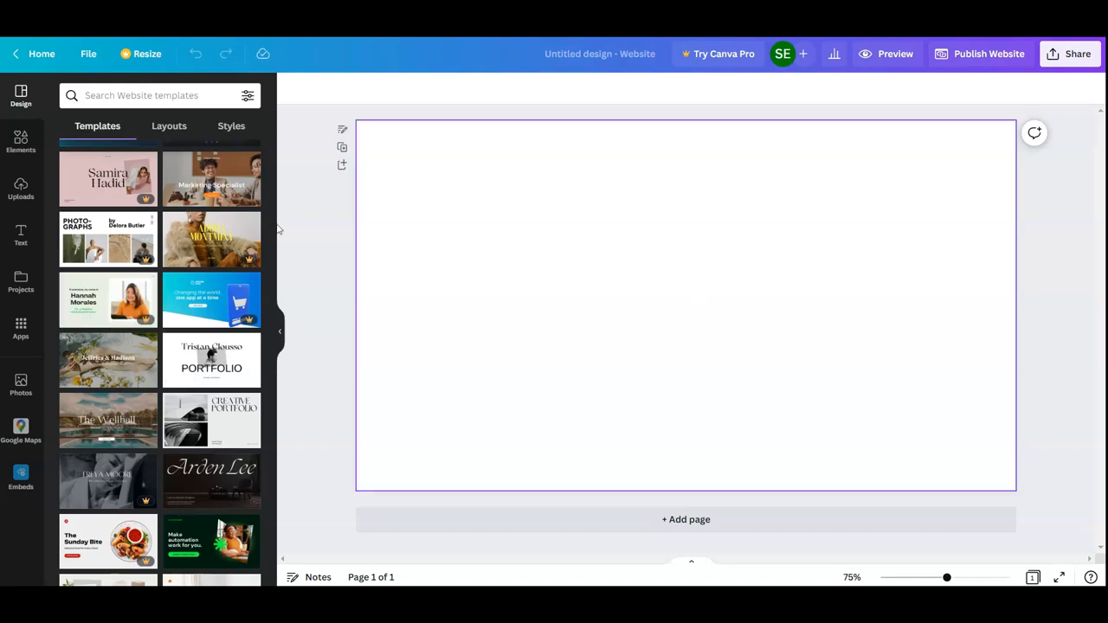
# Apply the beige culture critic and blogger website template, and delete its portrait photo and social handle text
pyautogui.click(211, 355)
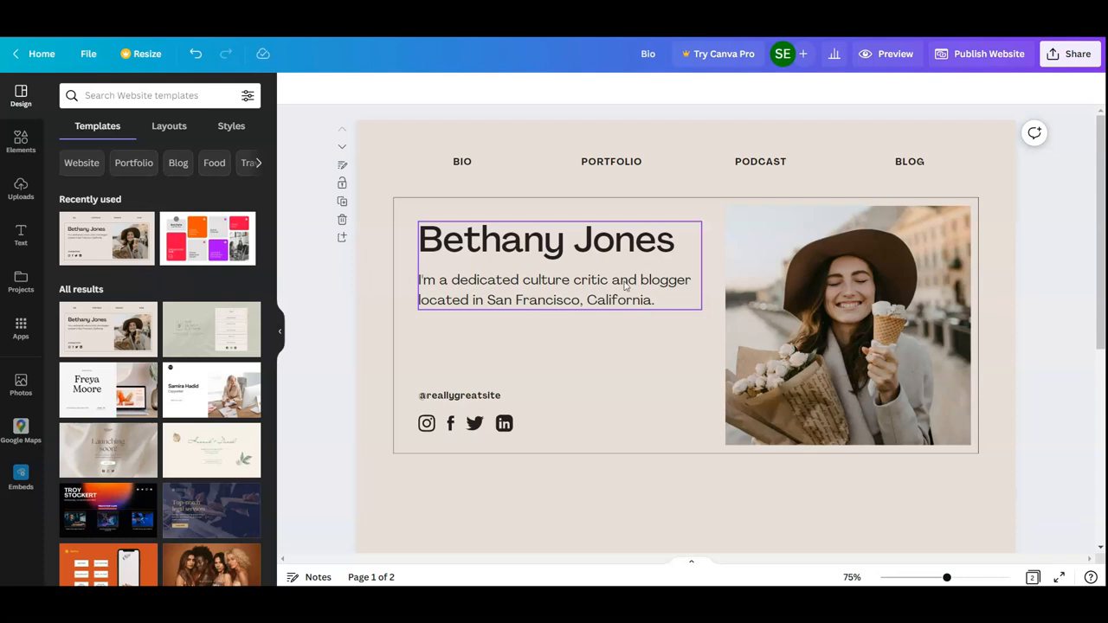
pyautogui.click(800, 323)
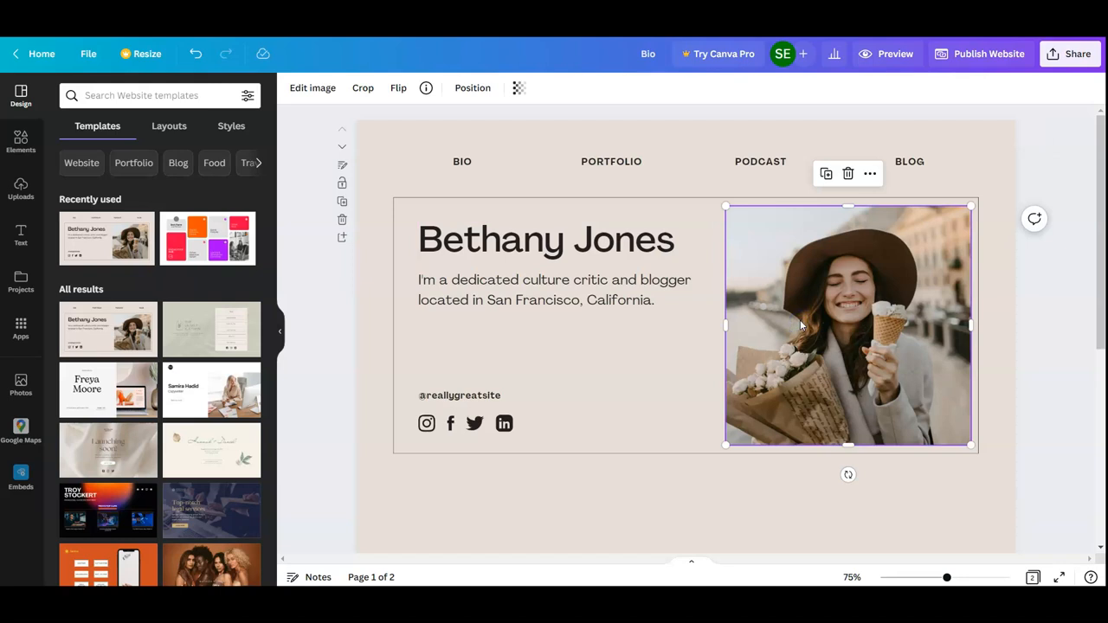
pyautogui.press('Delete')
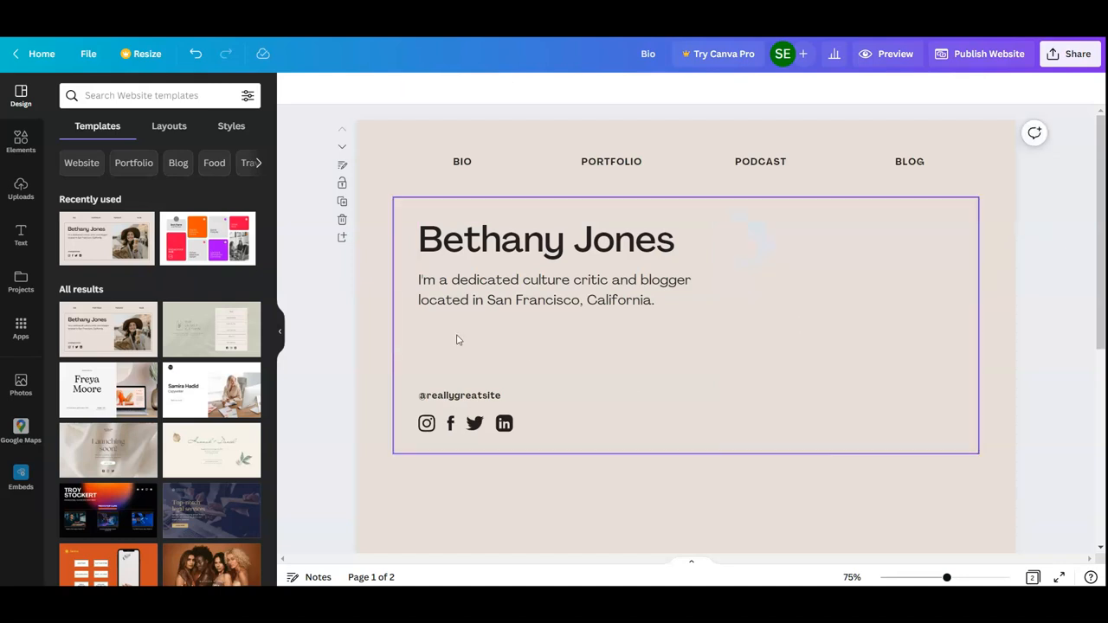
pyautogui.click(474, 394)
pyautogui.press('Delete')
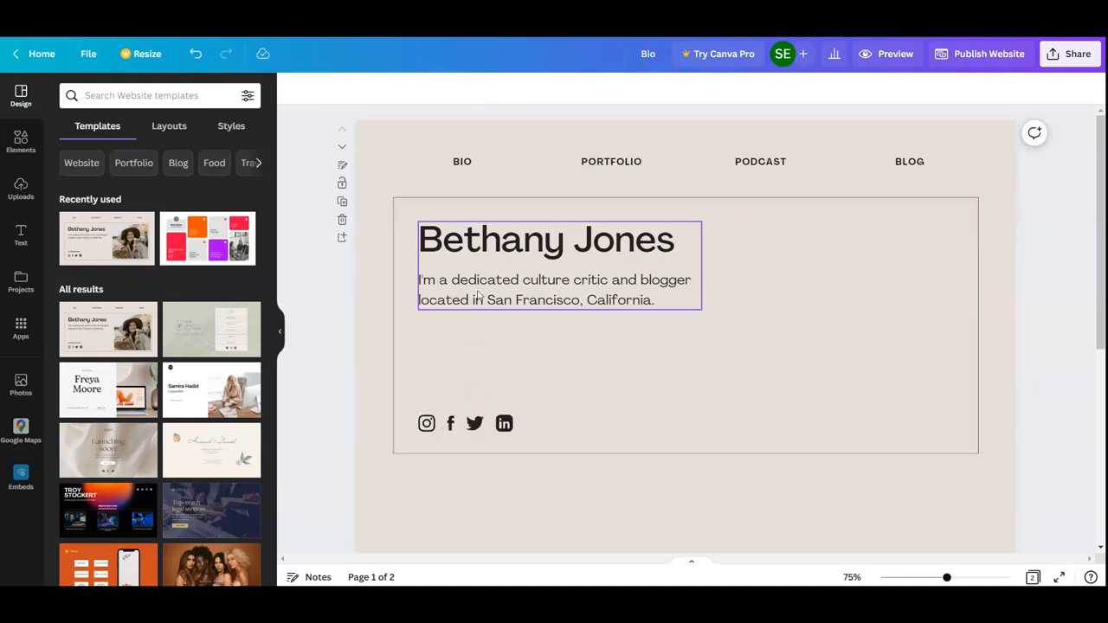
# Replace the large name heading on the first page with the site owner's full name
pyautogui.click(552, 241)
pyautogui.doubleClick(675, 243)
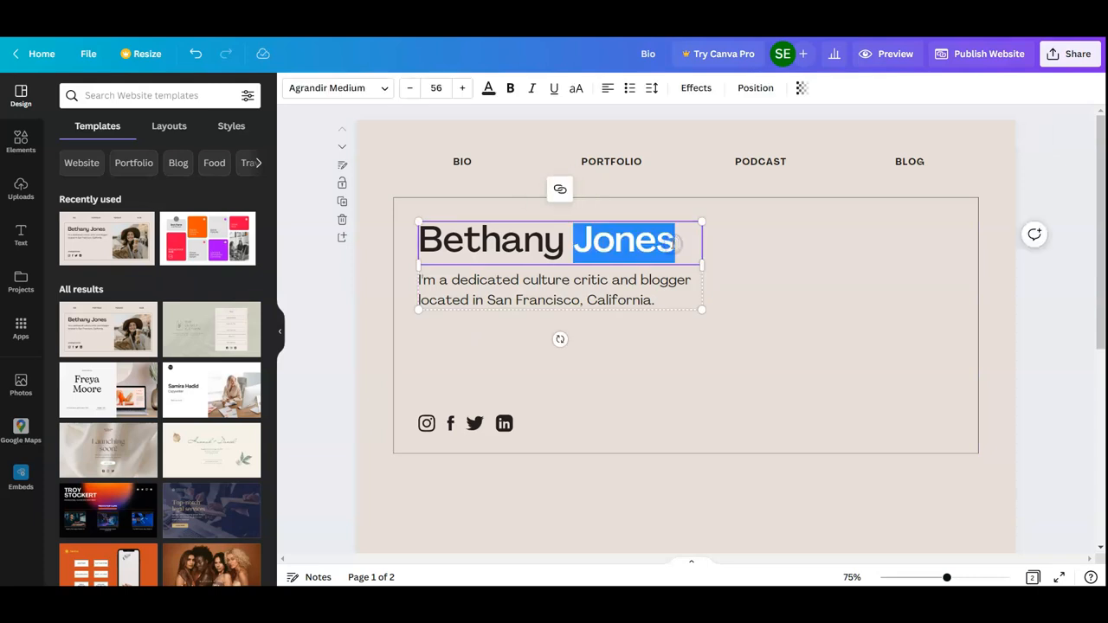
pyautogui.press('BackSpace')
pyautogui.press('BackSpace')
pyautogui.press('BackSpace')
pyautogui.press('BackSpace')
pyautogui.press('BackSpace')
pyautogui.press('BackSpace')
pyautogui.press('BackSpace')
pyautogui.press('BackSpace')
pyautogui.press('BackSpace')
pyautogui.write('shannon')
pyautogui.press('BackSpace')
pyautogui.press('BackSpace')
pyautogui.press('BackSpace')
pyautogui.press('BackSpace')
pyautogui.press('BackSpace')
pyautogui.press('BackSpace')
pyautogui.press('BackSpace')
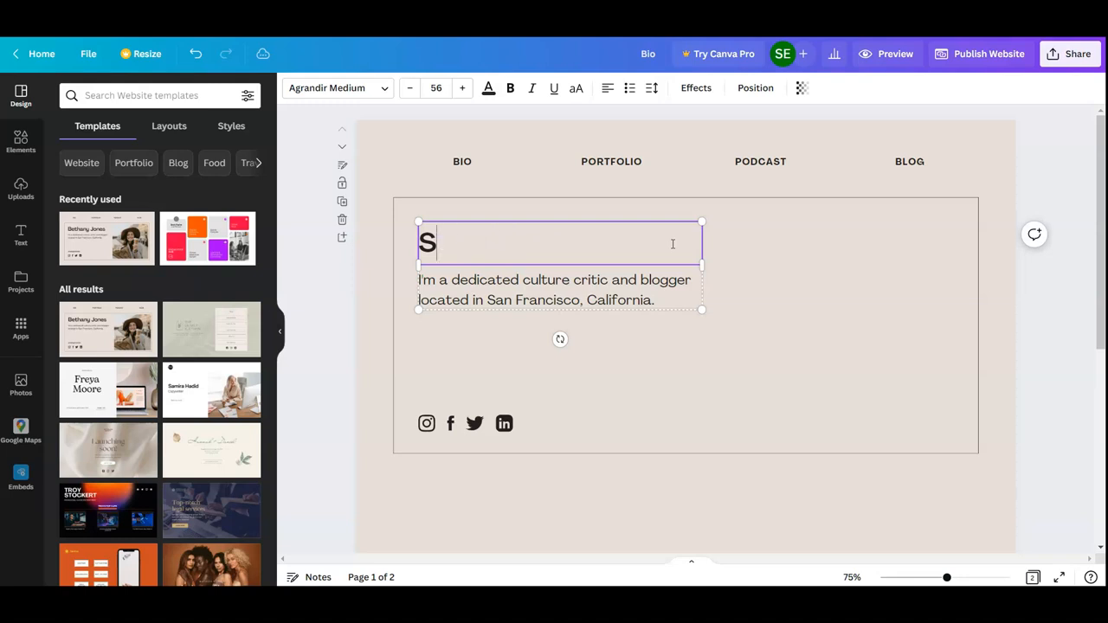
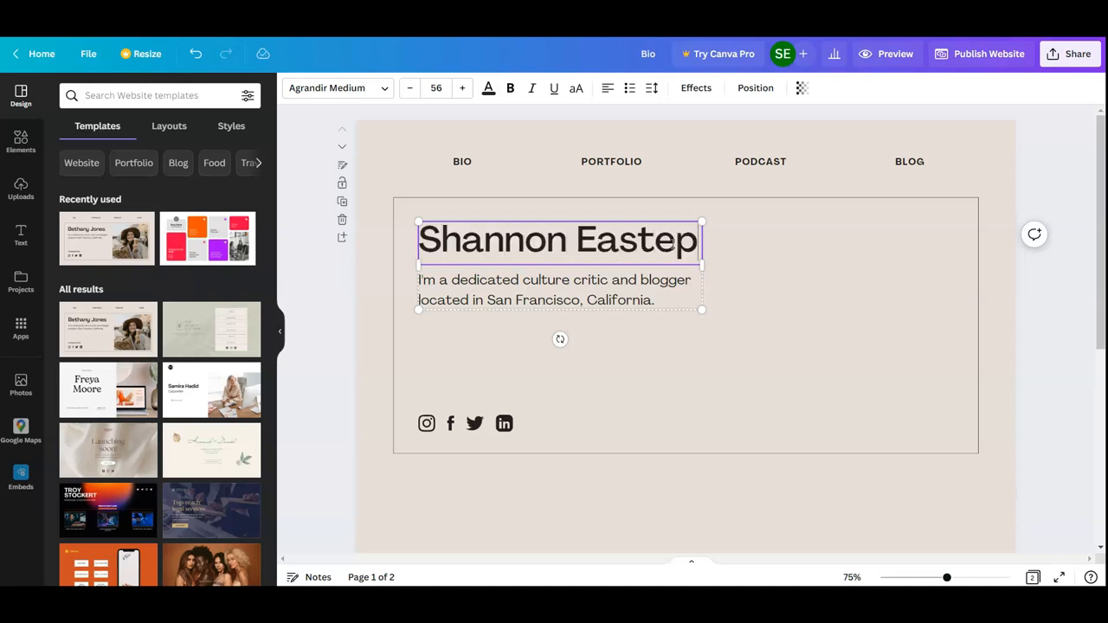
# Delete all of the bio description text below the name heading
pyautogui.click(663, 282)
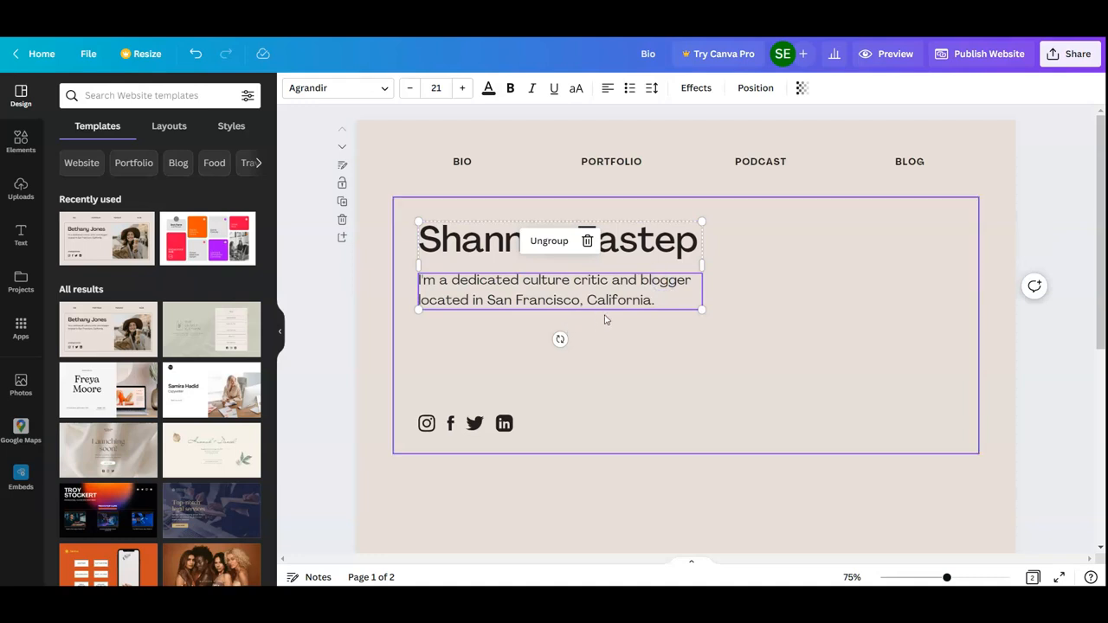
pyautogui.click(603, 307)
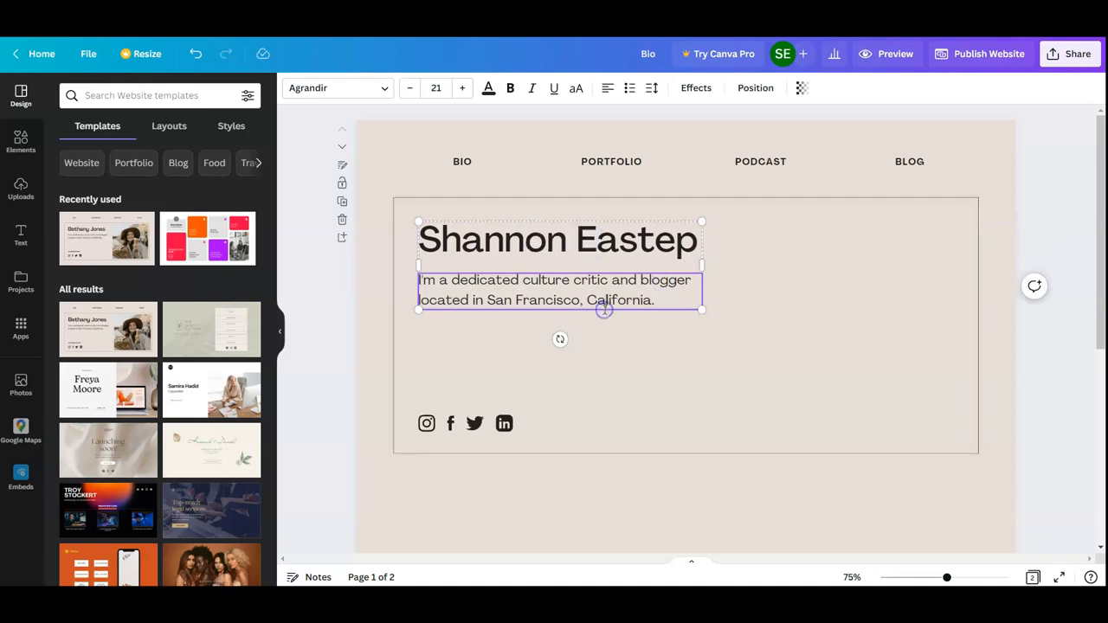
pyautogui.click(655, 300)
pyautogui.moveTo(655, 300); pyautogui.dragTo(424, 278)
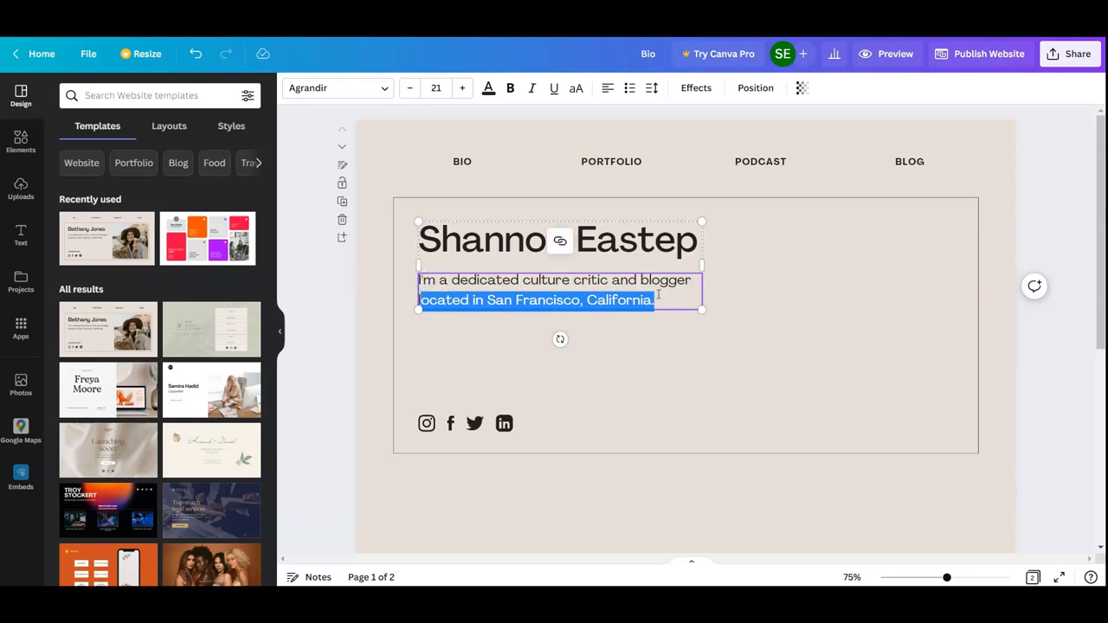
pyautogui.press('BackSpace')
pyautogui.press('BackSpace')
pyautogui.press('BackSpace')
pyautogui.press('BackSpace')
pyautogui.press('BackSpace')
pyautogui.press('BackSpace')
pyautogui.press('BackSpace')
pyautogui.press('BackSpace')
pyautogui.press('BackSpace')
pyautogui.press('BackSpace')
pyautogui.press('BackSpace')
pyautogui.press('BackSpace')
pyautogui.press('BackSpace')
pyautogui.press('BackSpace')
pyautogui.press('BackSpace')
pyautogui.press('BackSpace')
pyautogui.press('BackSpace')
pyautogui.press('BackSpace')
pyautogui.press('BackSpace')
pyautogui.press('BackSpace')
pyautogui.press('BackSpace')
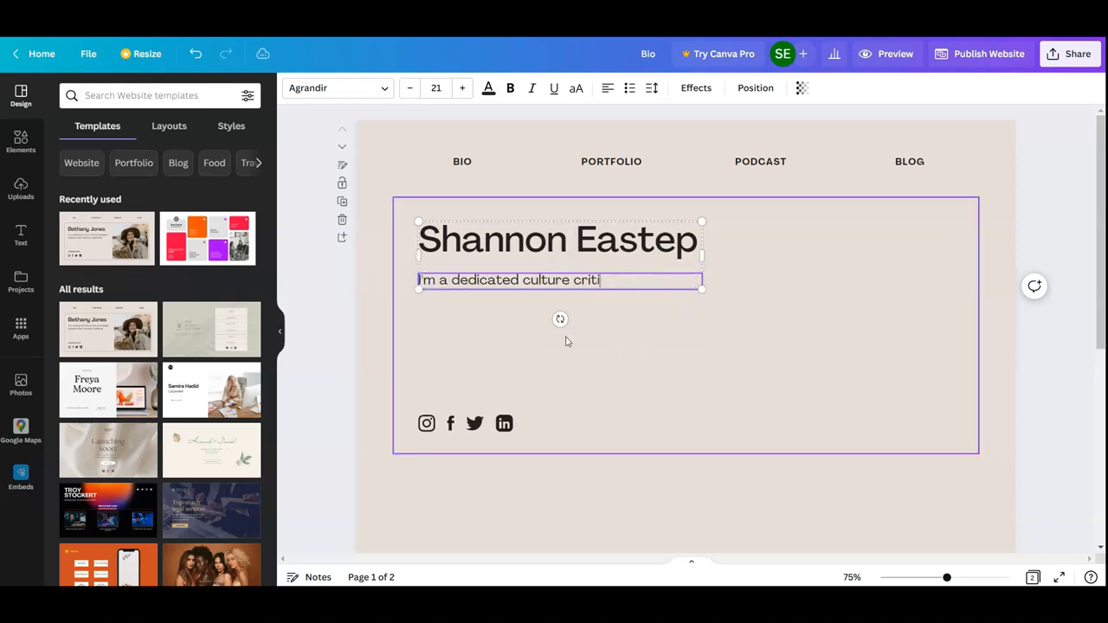
pyautogui.press('BackSpace')
pyautogui.press('BackSpace')
pyautogui.press('BackSpace')
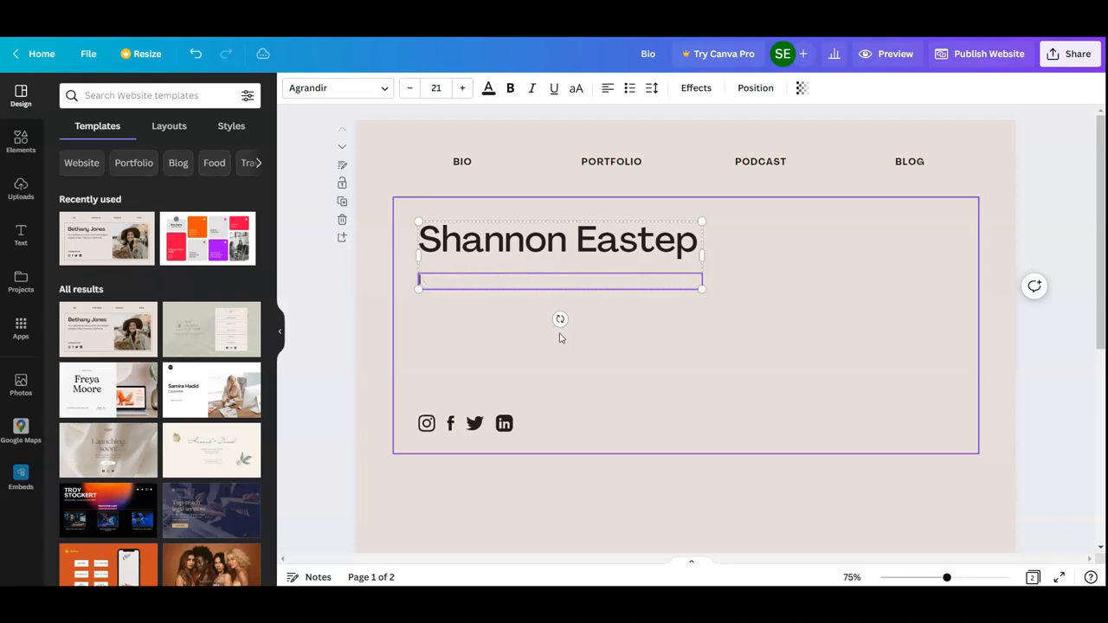
pyautogui.click(662, 381)
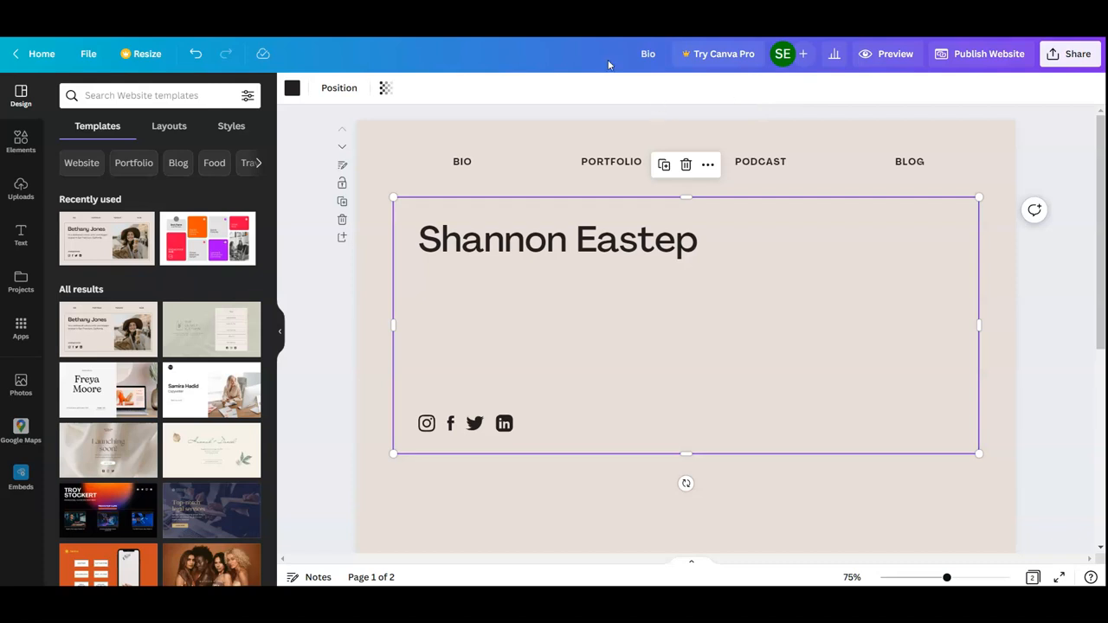
# Copy the share link of the Intro to EDU 313 video on YouTube and embed it in the Canva website's first page
pyautogui.click(21, 474)
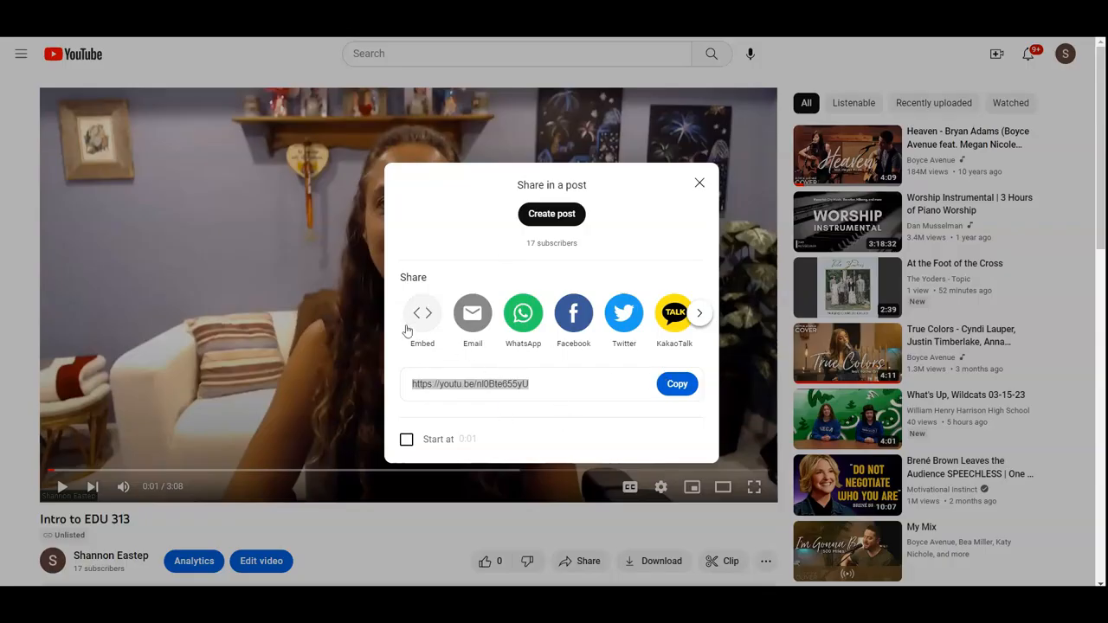
pyautogui.click(679, 386)
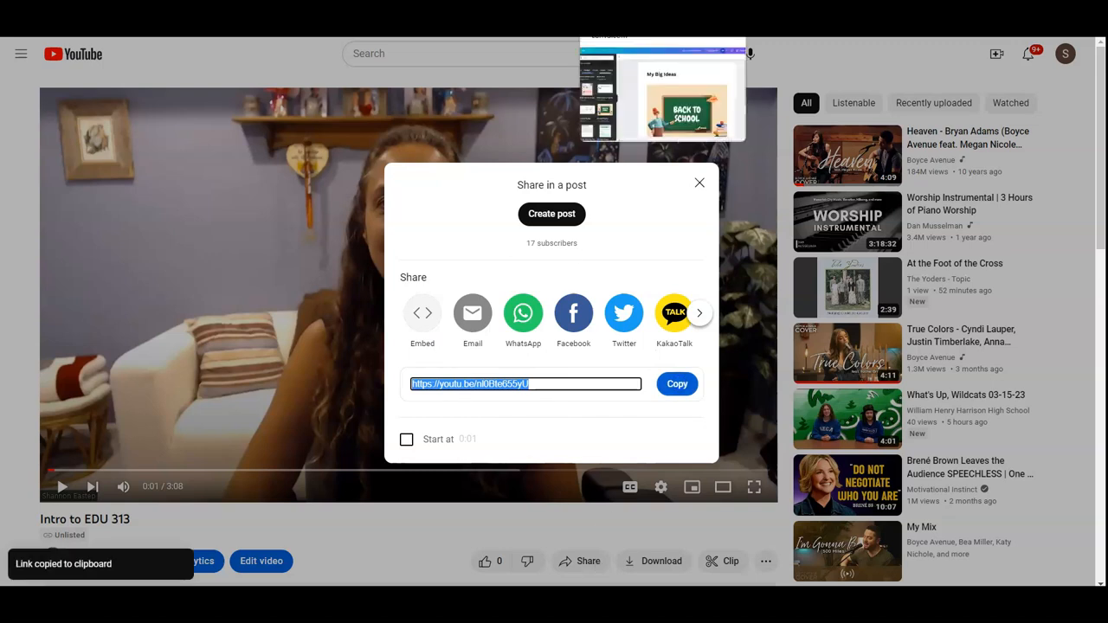
pyautogui.click(519, 17)
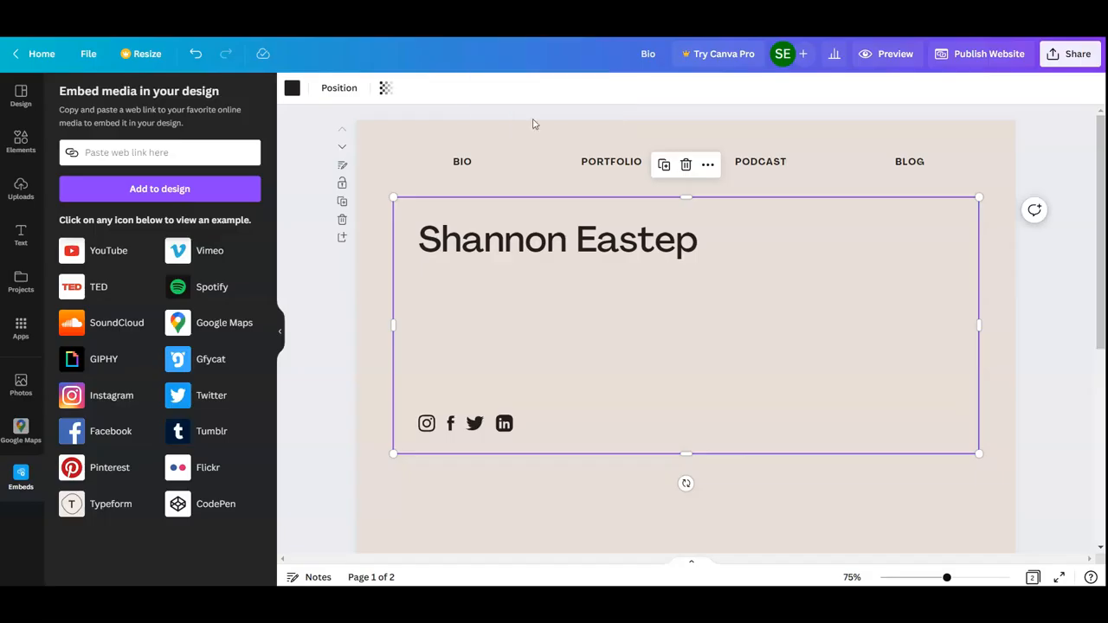
pyautogui.click(115, 155)
pyautogui.hotkey('ctrl', 'v')
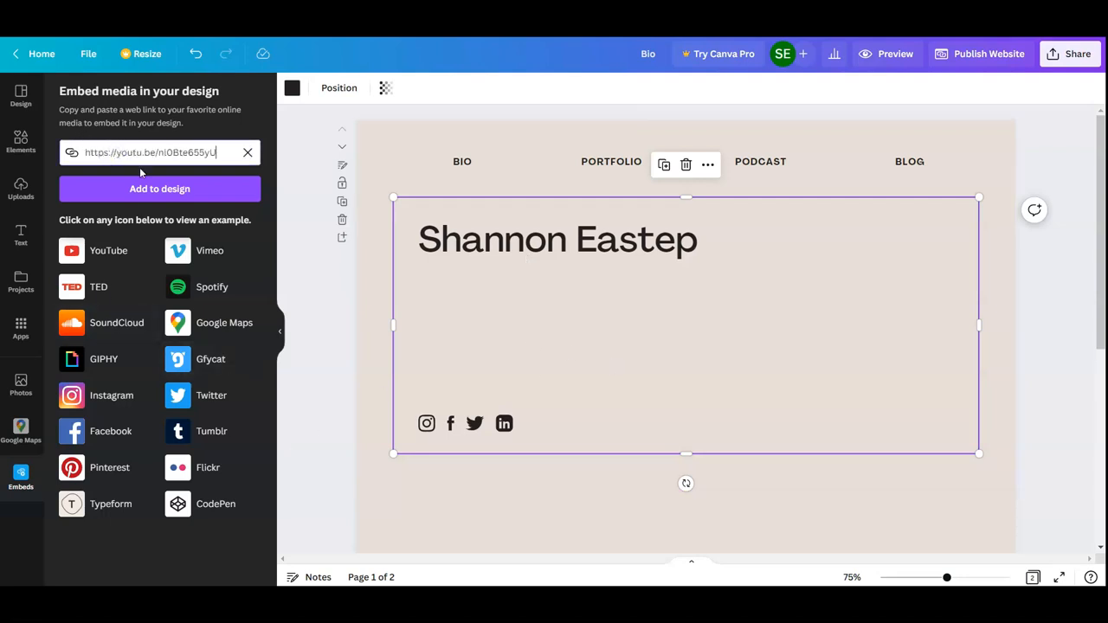
pyautogui.click(148, 188)
# Shrink the embedded video and place it in the lower-right part of the bordered frame
pyautogui.moveTo(805, 304); pyautogui.dragTo(824, 328)
pyautogui.click(863, 357)
pyautogui.moveTo(776, 378); pyautogui.dragTo(850, 392)
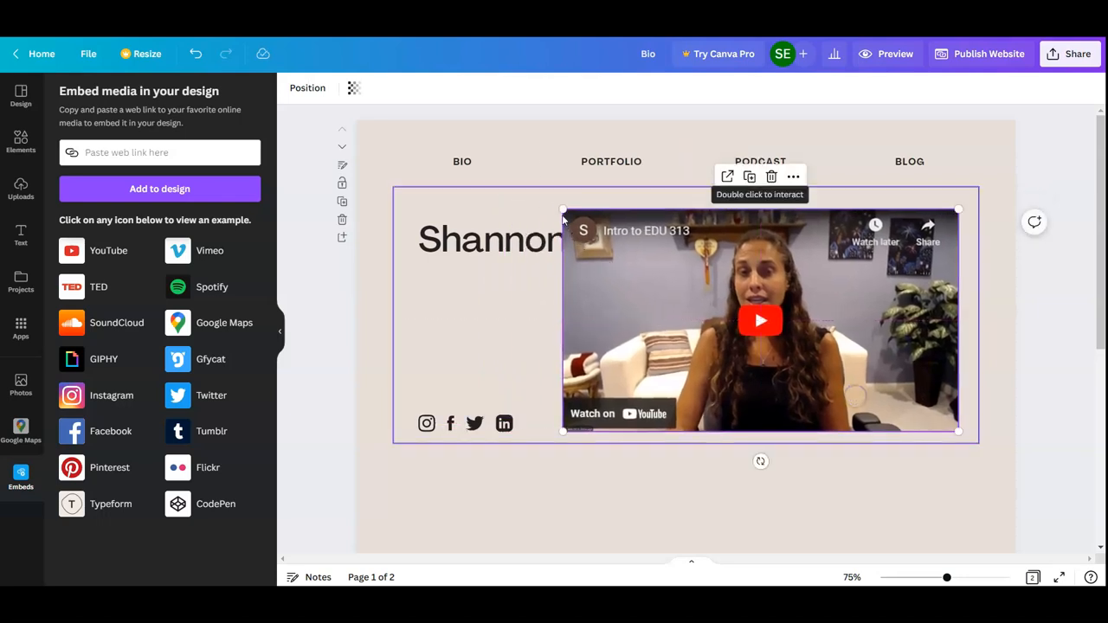
pyautogui.moveTo(564, 210); pyautogui.dragTo(668, 249)
pyautogui.moveTo(796, 269)
pyautogui.mouseDown()
pyautogui.moveTo(772, 276)
pyautogui.moveTo(807, 271)
pyautogui.mouseUp()
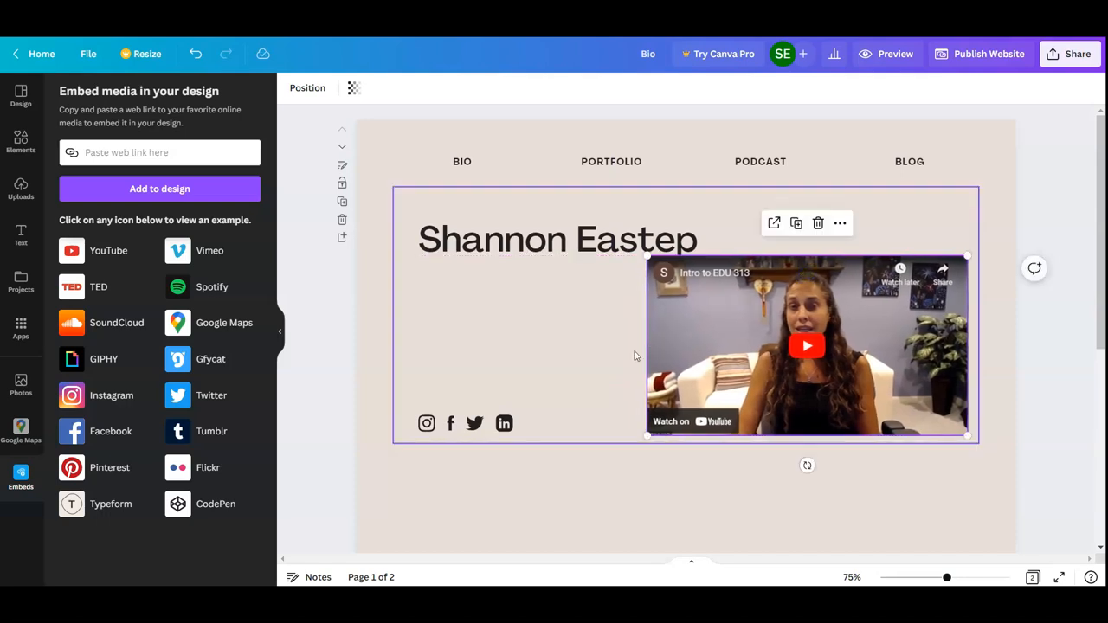
pyautogui.moveTo(784, 331)
pyautogui.mouseDown()
pyautogui.moveTo(769, 332)
pyautogui.moveTo(784, 338)
pyautogui.mouseUp()
# Reduce the embedded video a little more and reposition it below the heading, inside the frame's lower-right area
pyautogui.click(538, 243)
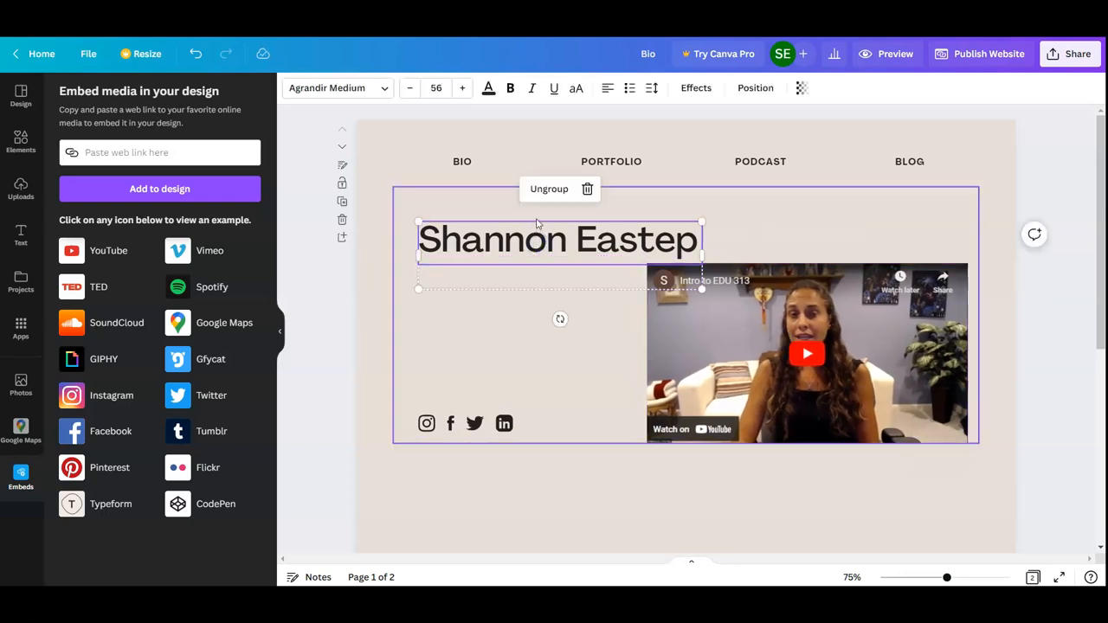
pyautogui.click(537, 225)
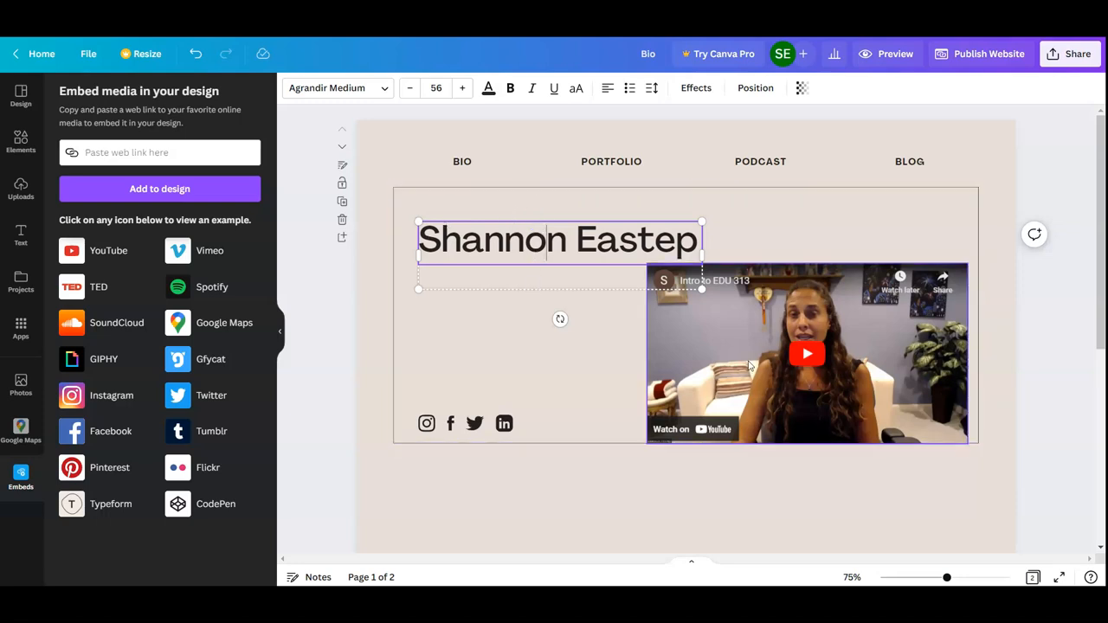
pyautogui.click(678, 312)
pyautogui.moveTo(647, 263); pyautogui.dragTo(676, 279)
pyautogui.moveTo(705, 330); pyautogui.dragTo(682, 318)
# Select the empty second page of the website, switch to the Contact Information form in Google Forms and copy its shortened link
pyautogui.scroll(-5, 658, 433)
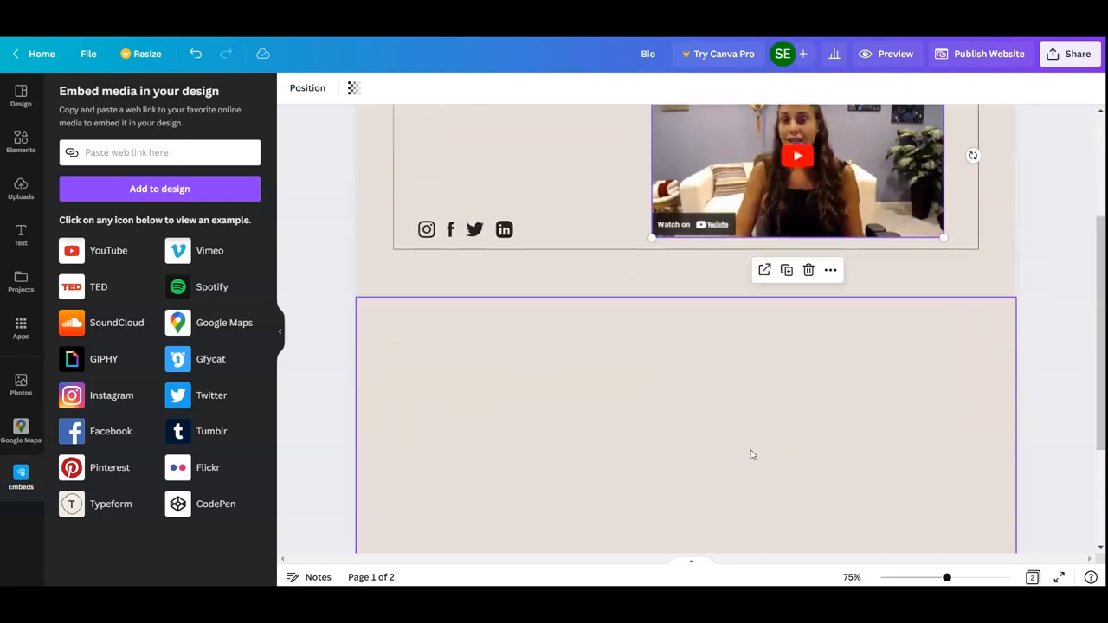
pyautogui.scroll(3, 675, 381)
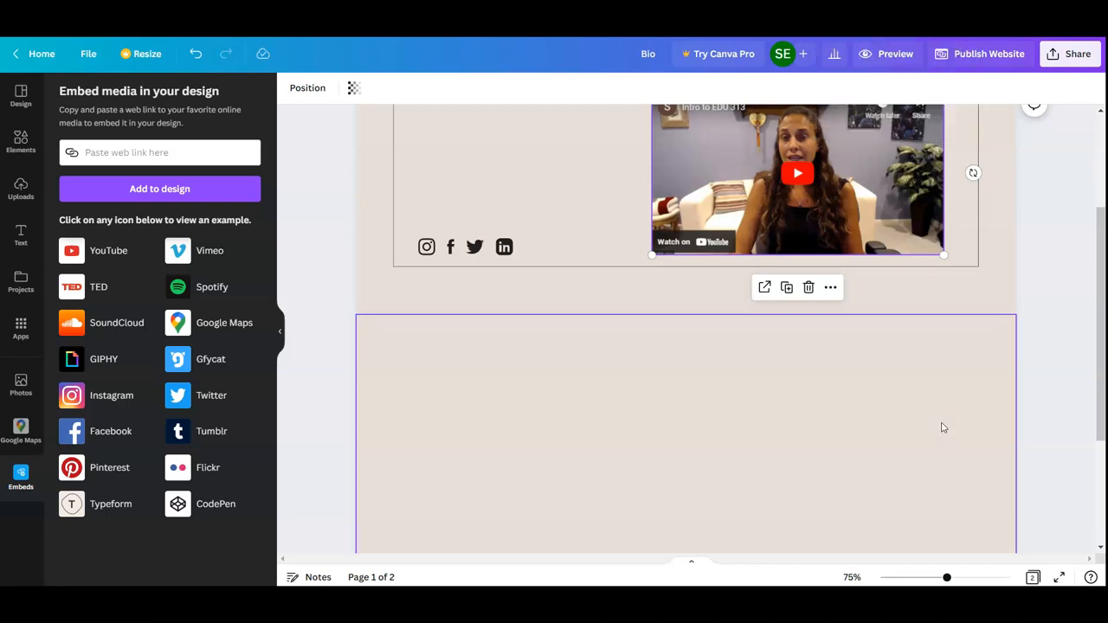
pyautogui.scroll(-1, 896, 364)
pyautogui.click(752, 447)
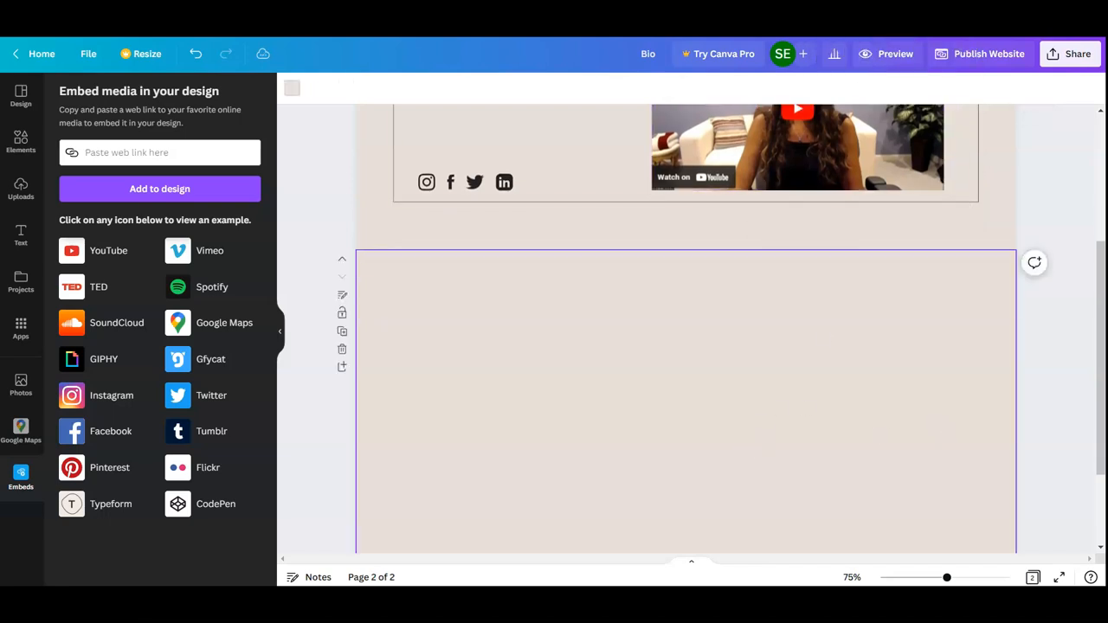
pyautogui.click(827, 20)
pyautogui.scroll(-3, 578, 341)
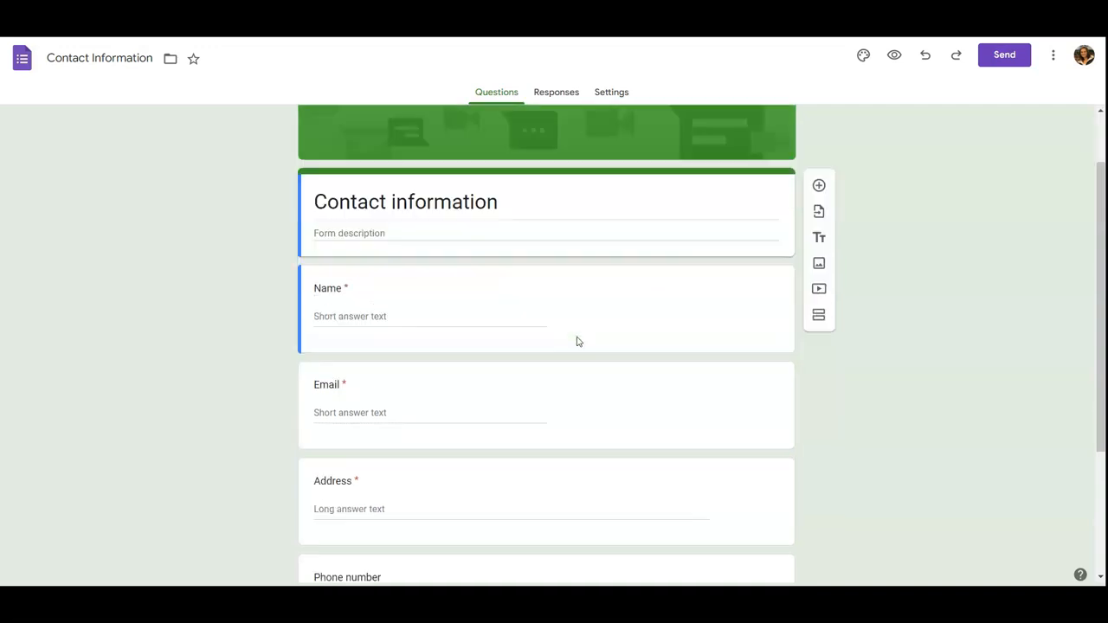
pyautogui.scroll(3, 578, 341)
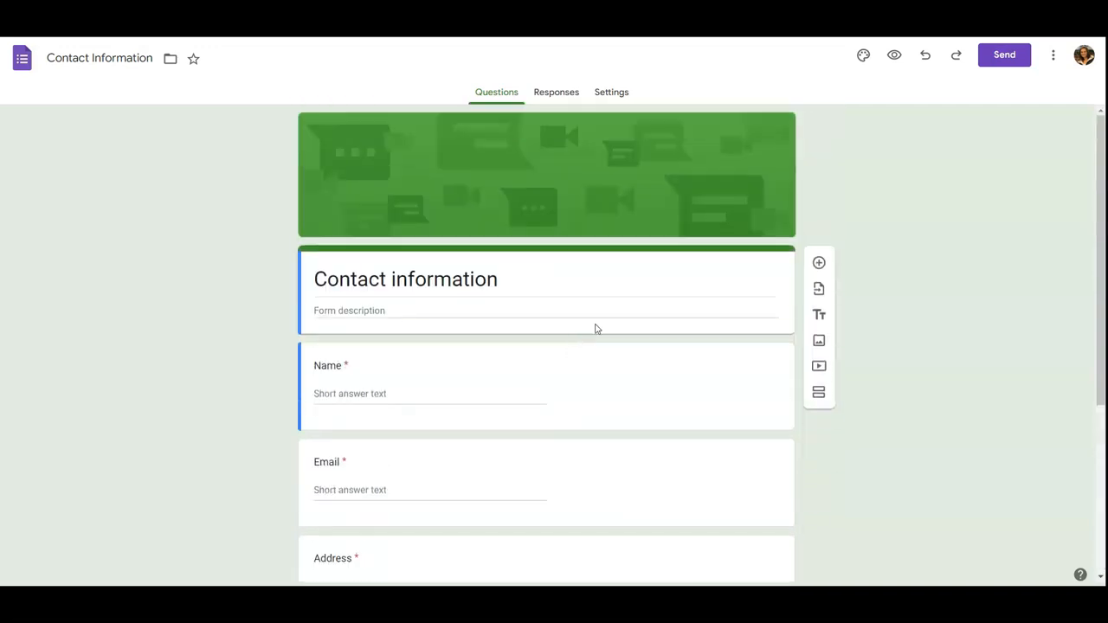
pyautogui.click(994, 63)
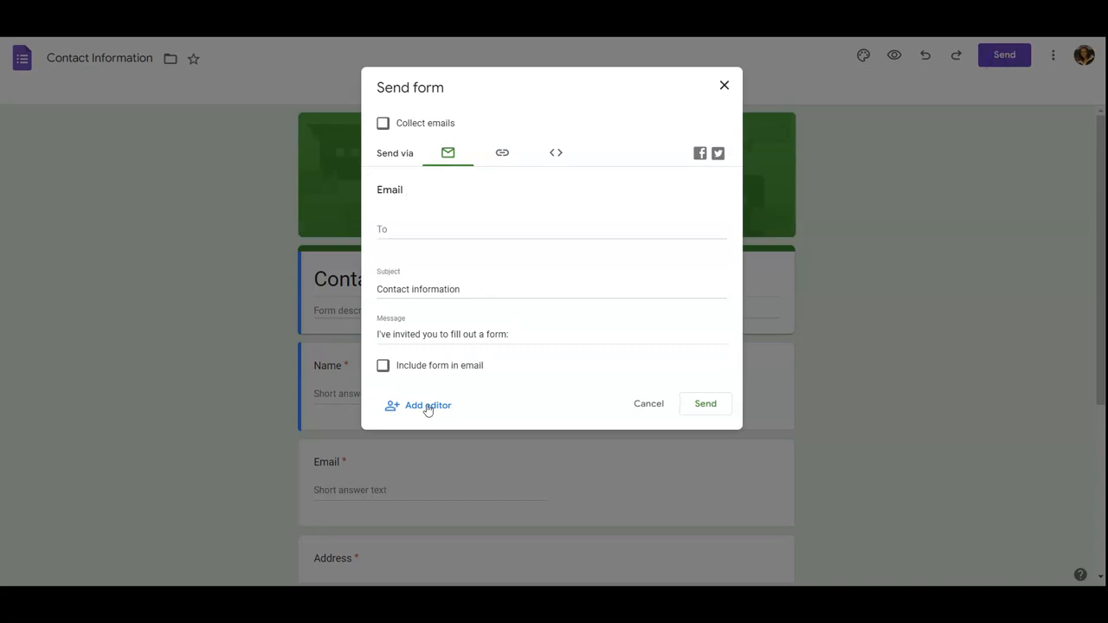
pyautogui.click(503, 156)
pyautogui.click(383, 236)
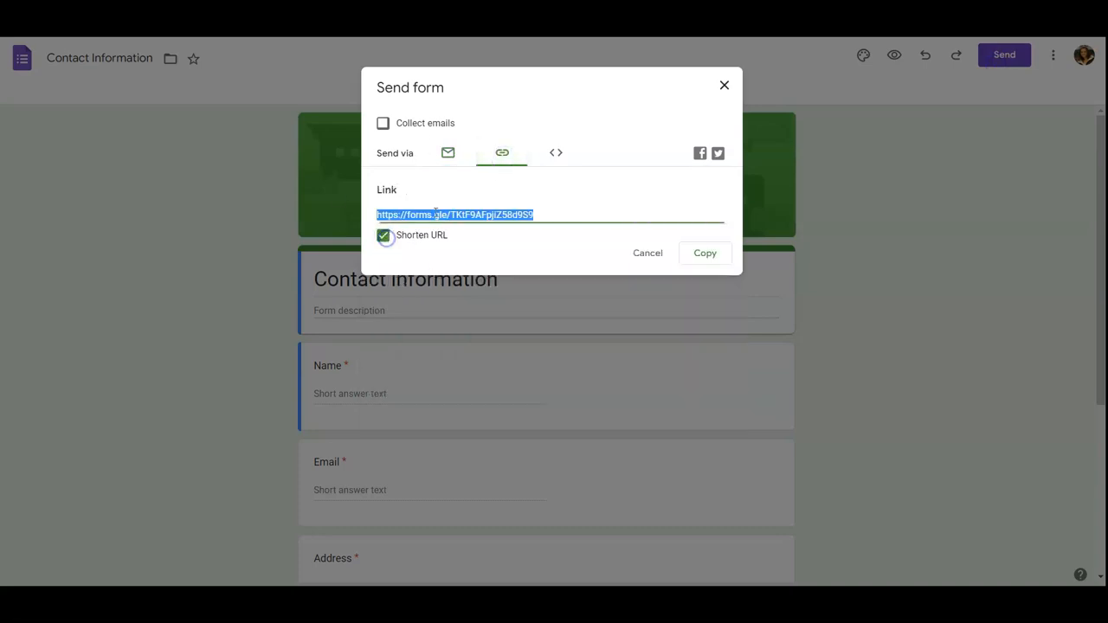
pyautogui.click(703, 253)
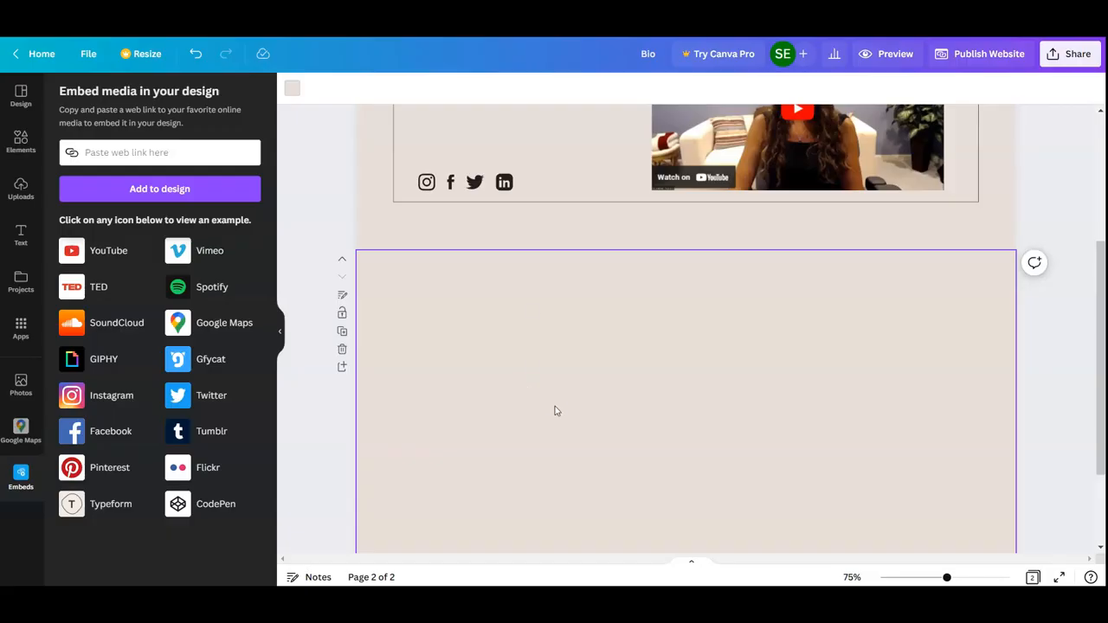
# Embed the Contact Information form on the second page of the Canva website using the copied link
pyautogui.click(93, 153)
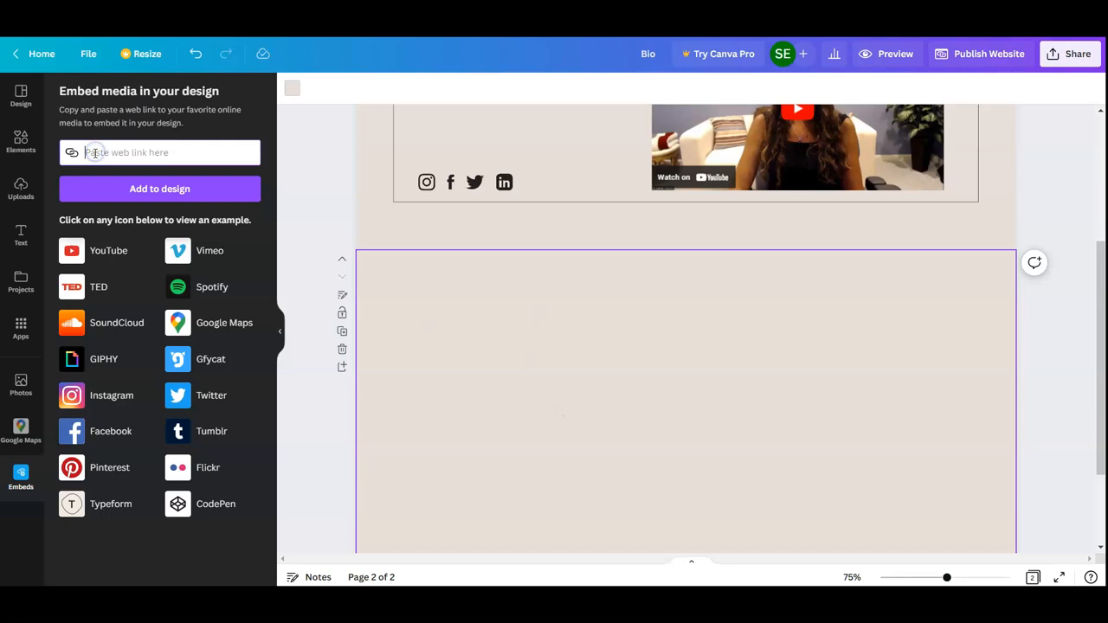
pyautogui.hotkey('ctrl', 'v')
pyautogui.click(160, 189)
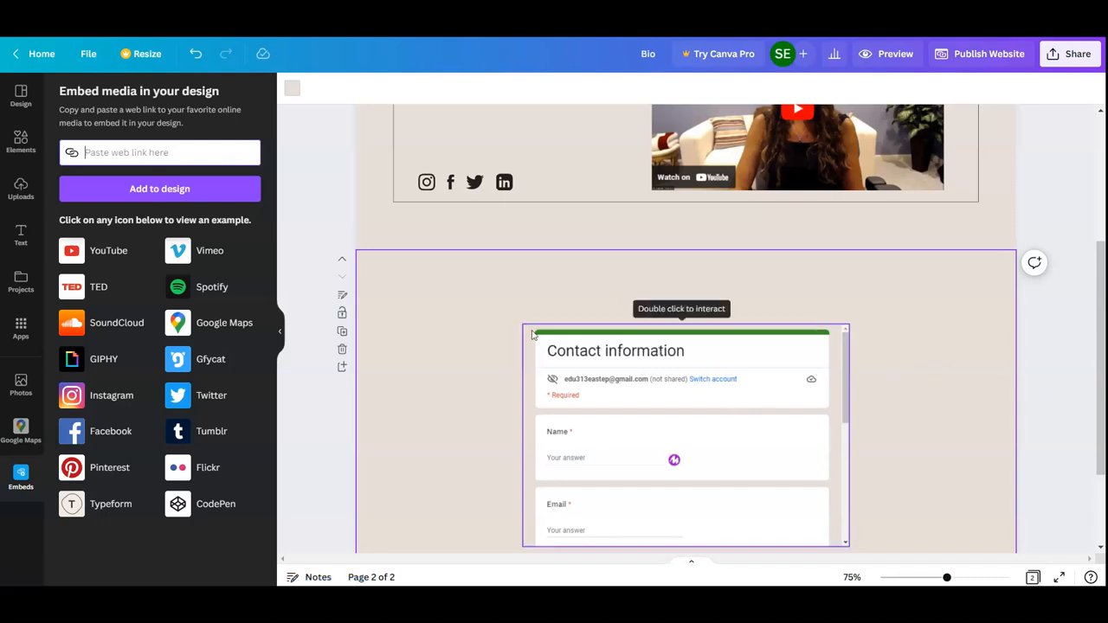
# Enlarge the embedded contact form so it fills most of the second page's height
pyautogui.moveTo(1099, 339); pyautogui.dragTo(1099, 407)
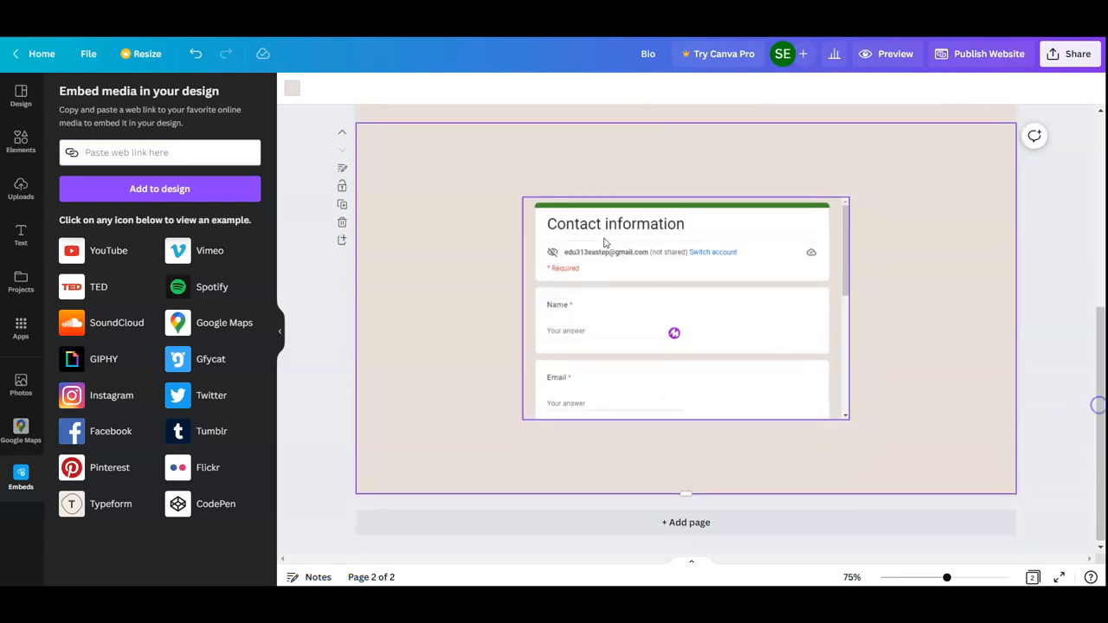
pyautogui.click(561, 238)
pyautogui.moveTo(522, 198); pyautogui.dragTo(458, 129)
pyautogui.moveTo(849, 418); pyautogui.dragTo(925, 523)
# Replace the BIO navigation label on the website's first page with CONTACT INFO
pyautogui.moveTo(1100, 457); pyautogui.dragTo(1102, 208)
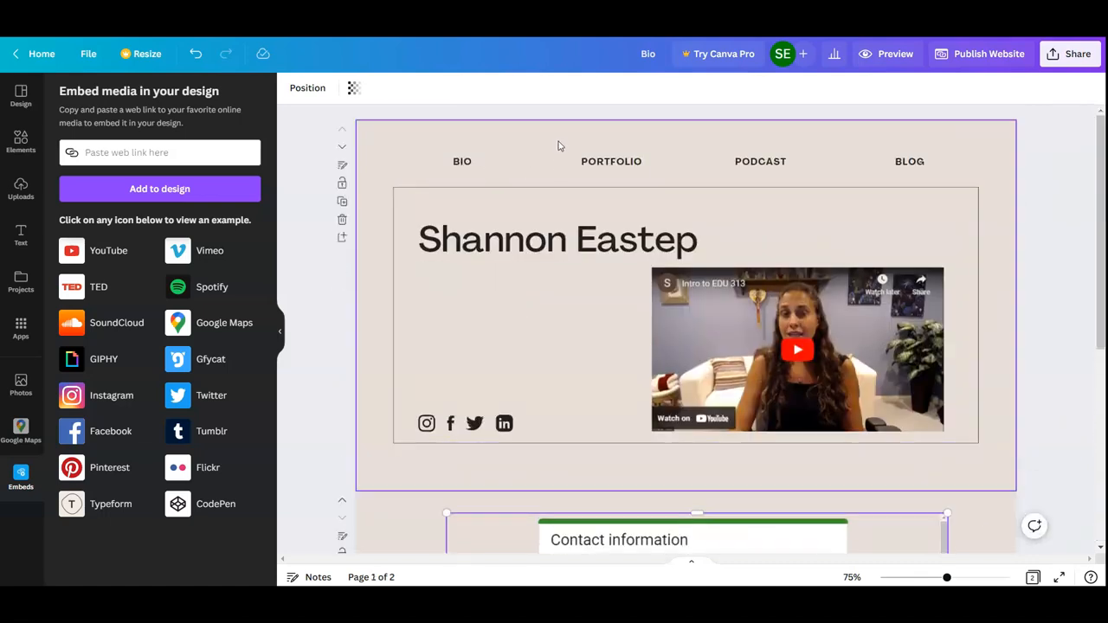
pyautogui.doubleClick(462, 163)
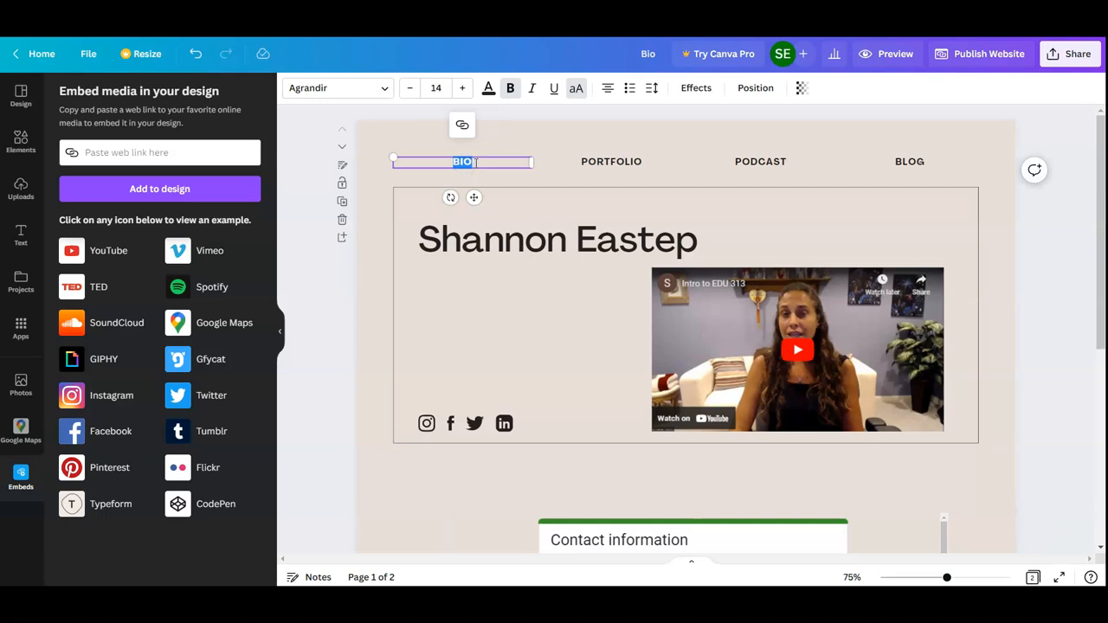
pyautogui.write('CONTACT')
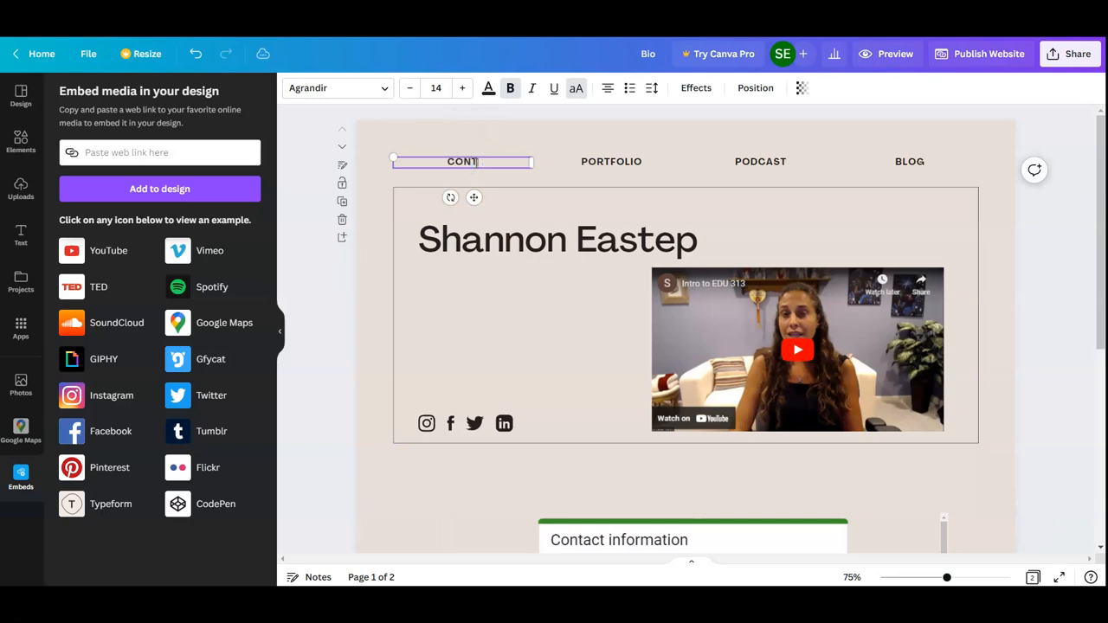
pyautogui.write(' INFO')
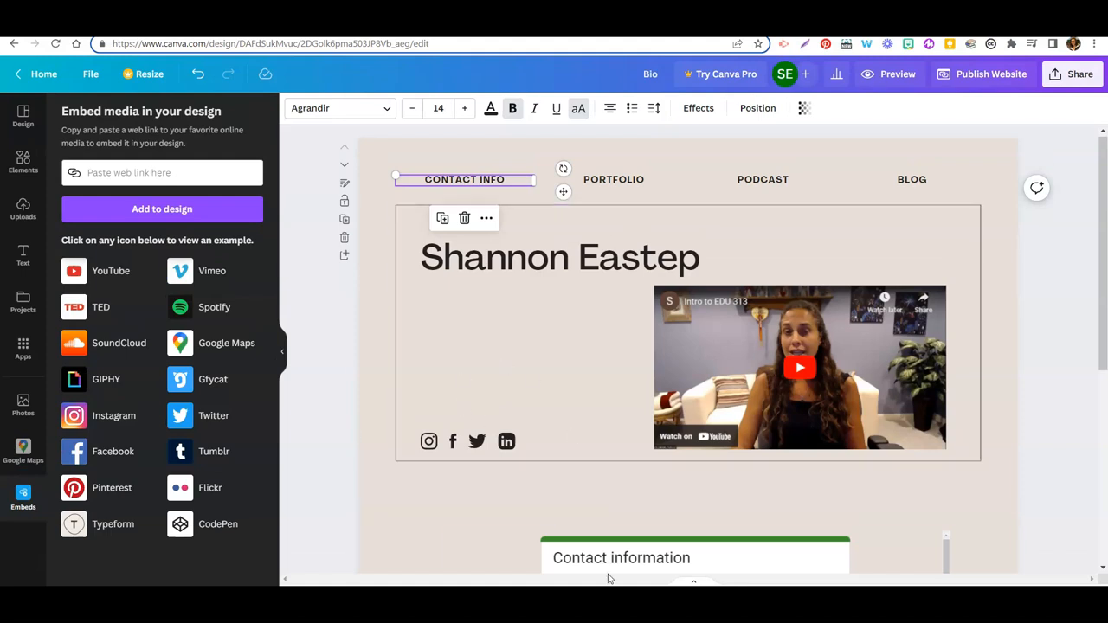
# Link the whole CONTACT INFO label to page 2 of this document and deselect it
pyautogui.doubleClick(510, 179)
pyautogui.moveTo(510, 179); pyautogui.dragTo(424, 178)
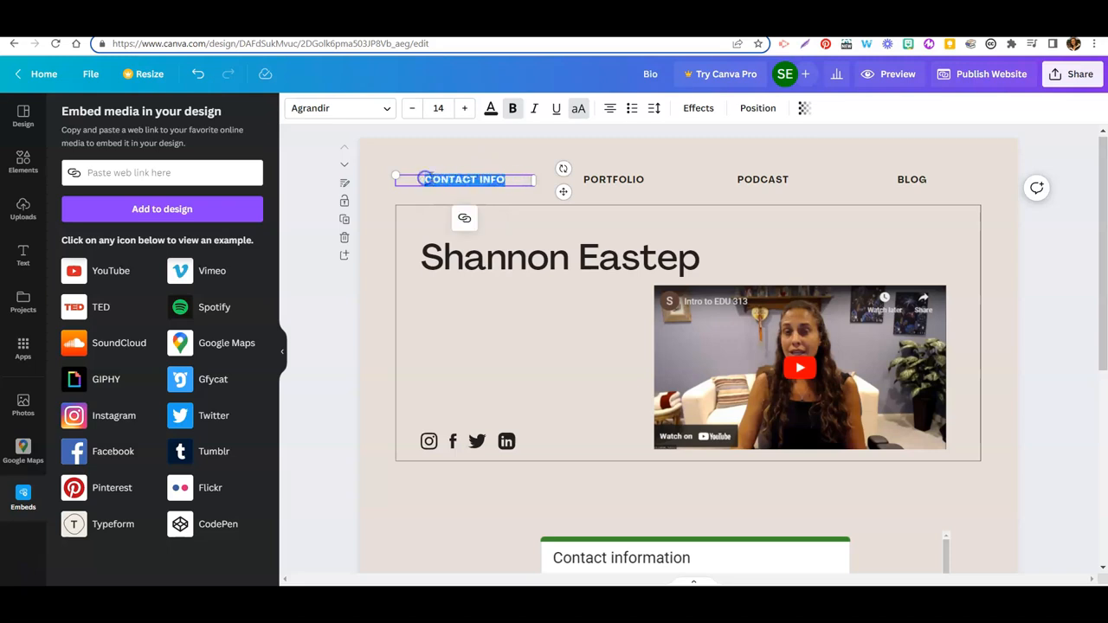
pyautogui.click(464, 218)
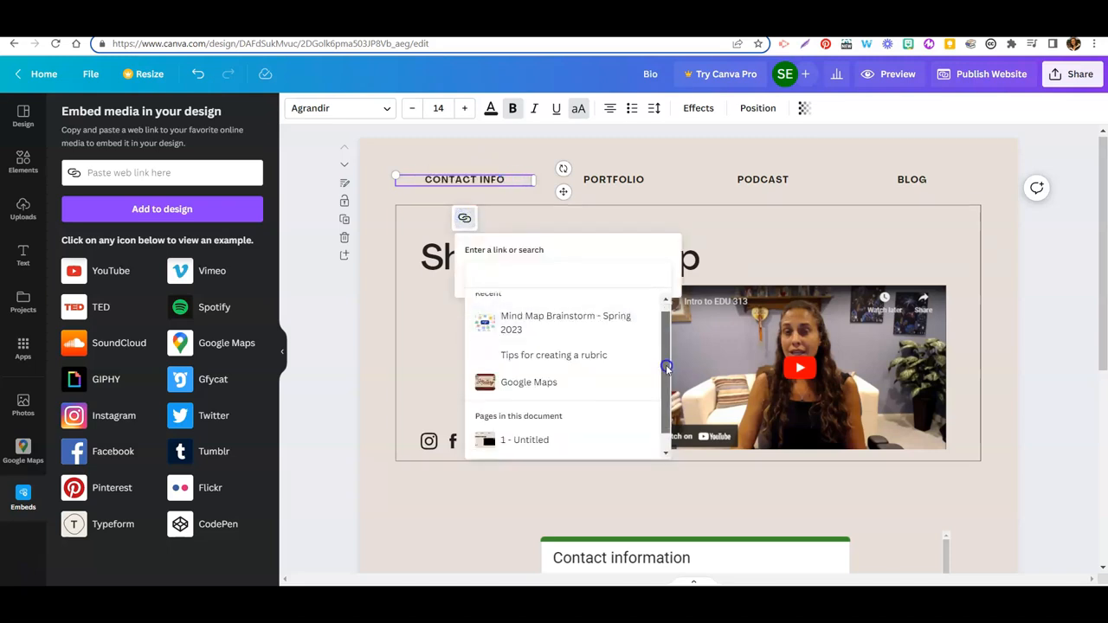
pyautogui.scroll(-1, 589, 381)
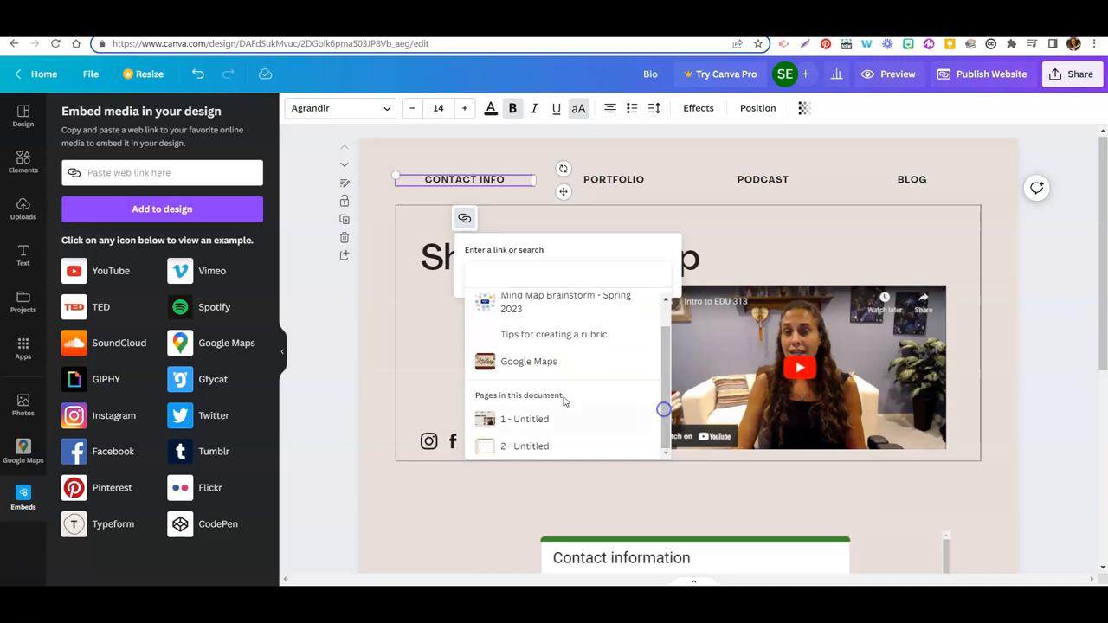
pyautogui.click(524, 446)
pyautogui.click(644, 305)
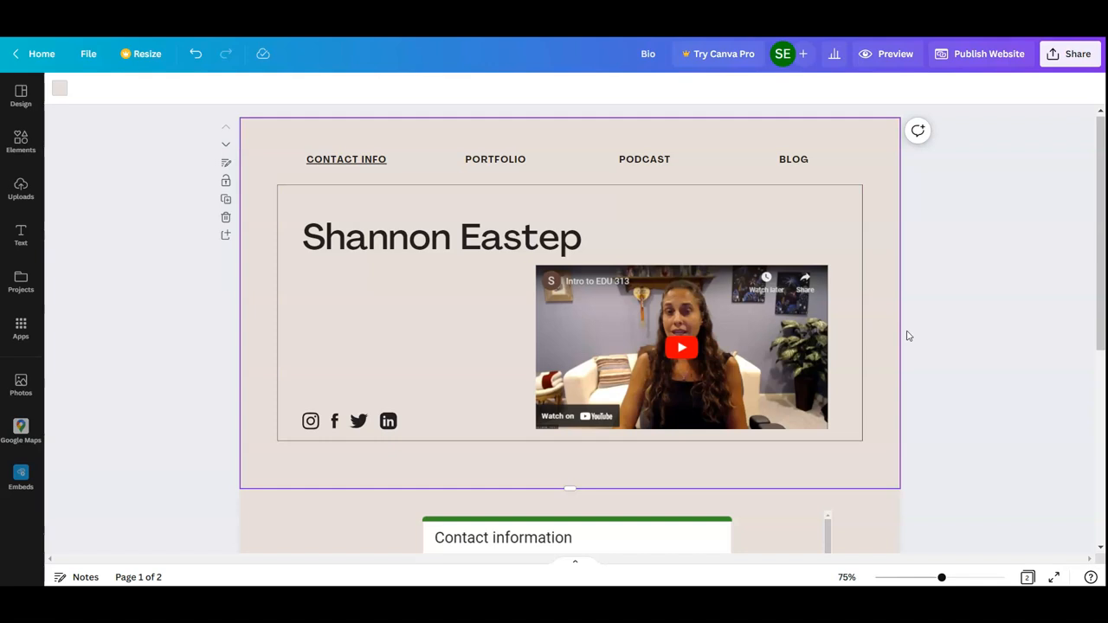
# Examine the website's publishing options, including navigation and domain choices, and close them without publishing
pyautogui.scroll(-3, 972, 360)
pyautogui.scroll(3, 972, 361)
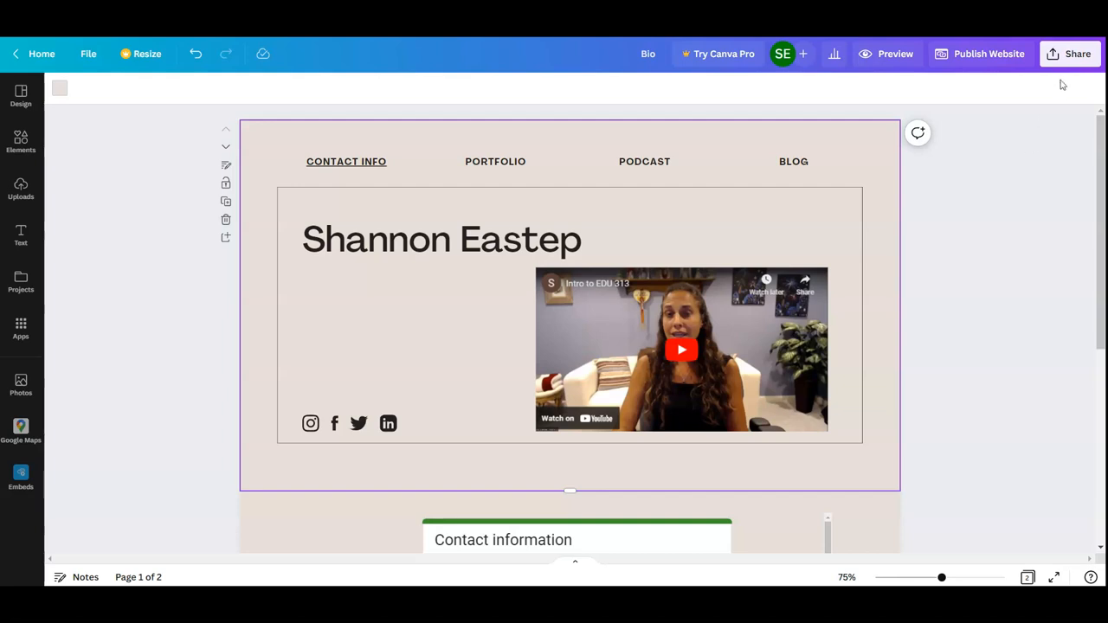
pyautogui.click(986, 55)
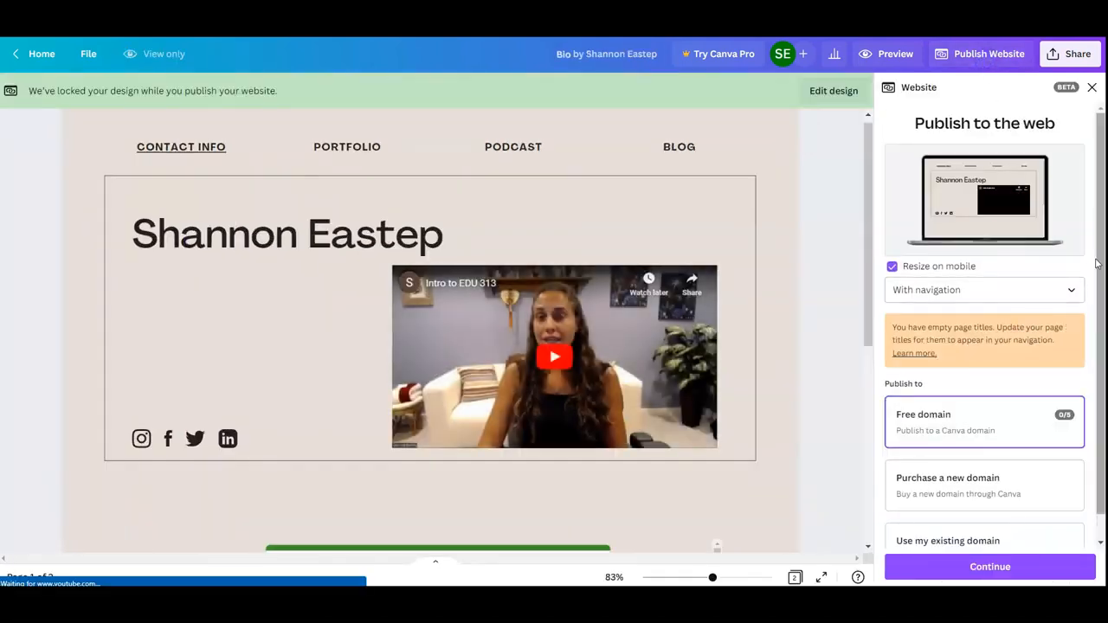
pyautogui.moveTo(1100, 265); pyautogui.dragTo(1104, 344)
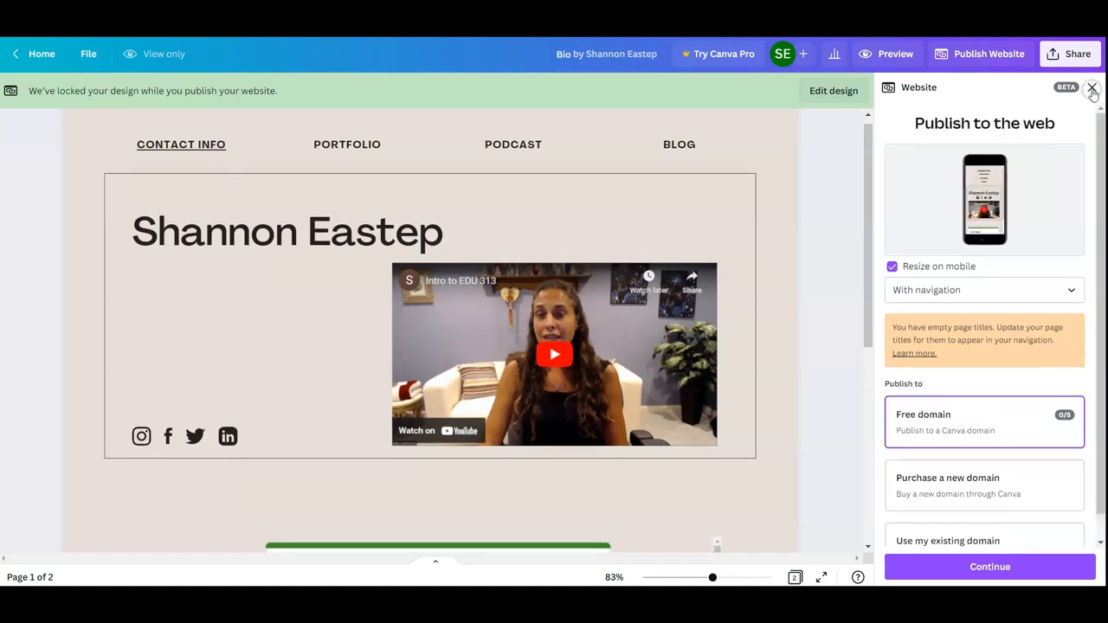
pyautogui.click(1091, 89)
# Create a view-only link for the website design and copy it
pyautogui.click(1073, 54)
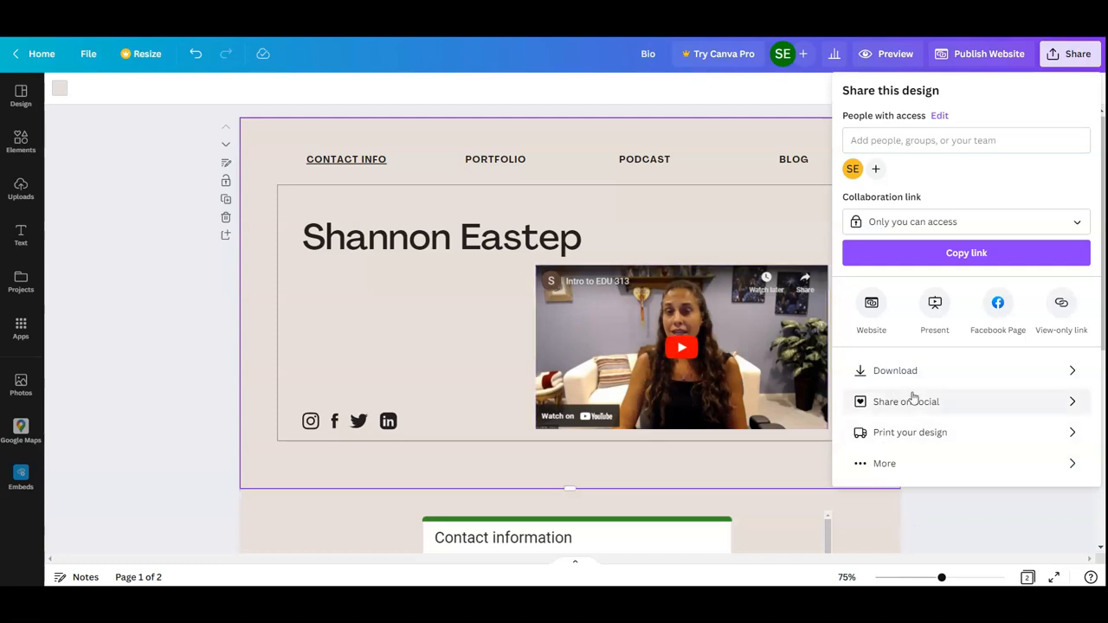
pyautogui.click(1061, 305)
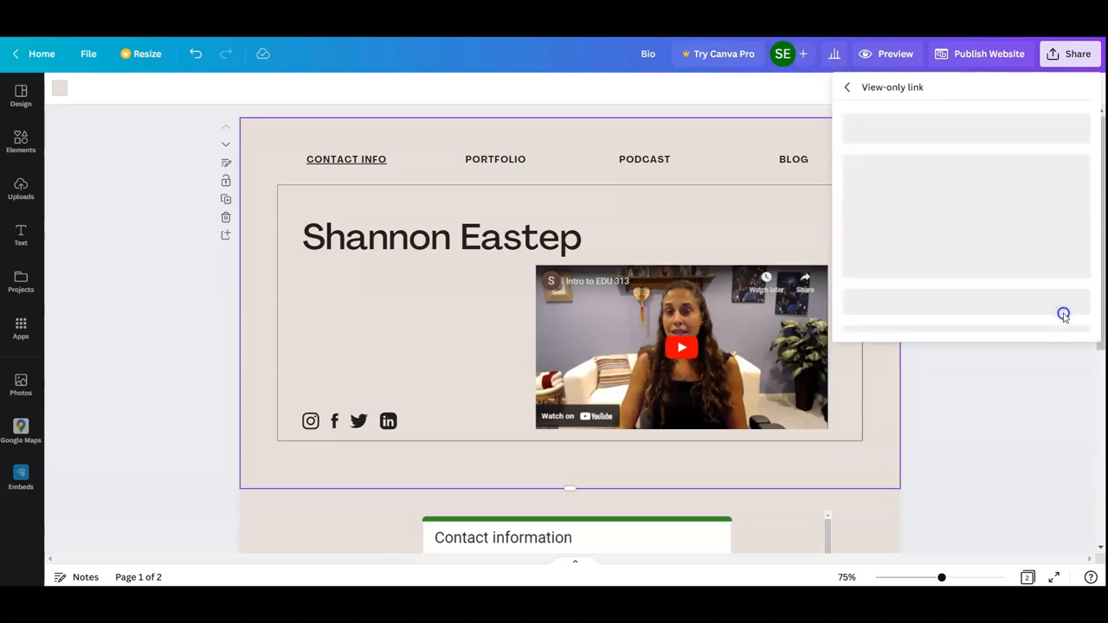
pyautogui.click(1068, 174)
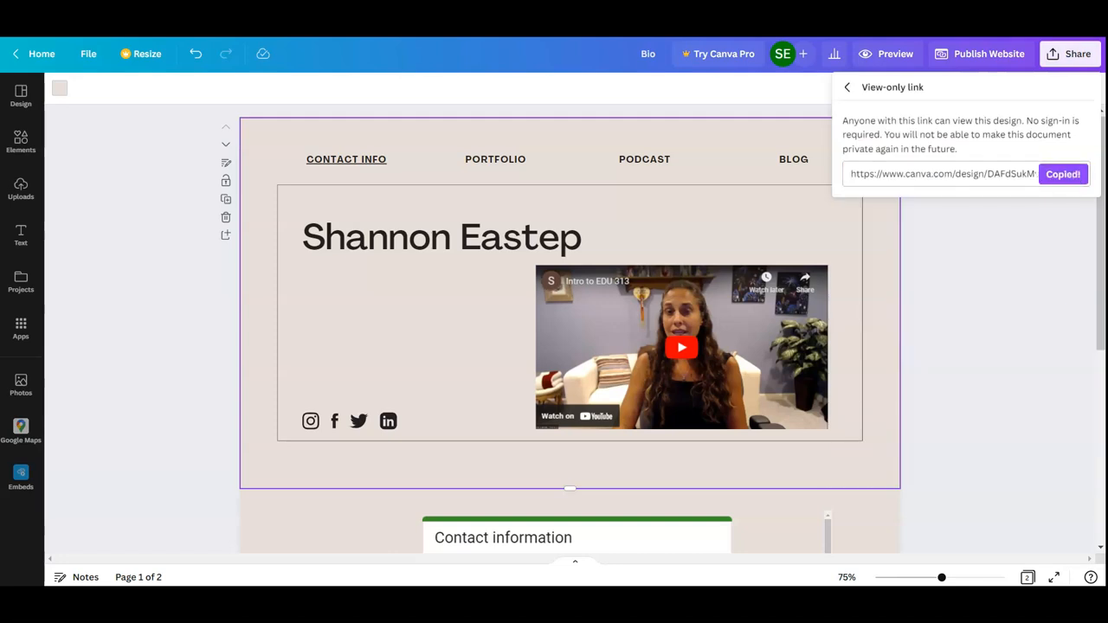
# Open the copied link in a new incognito window and test the CONTACT INFO link, returning to the first page
pyautogui.click(1094, 29)
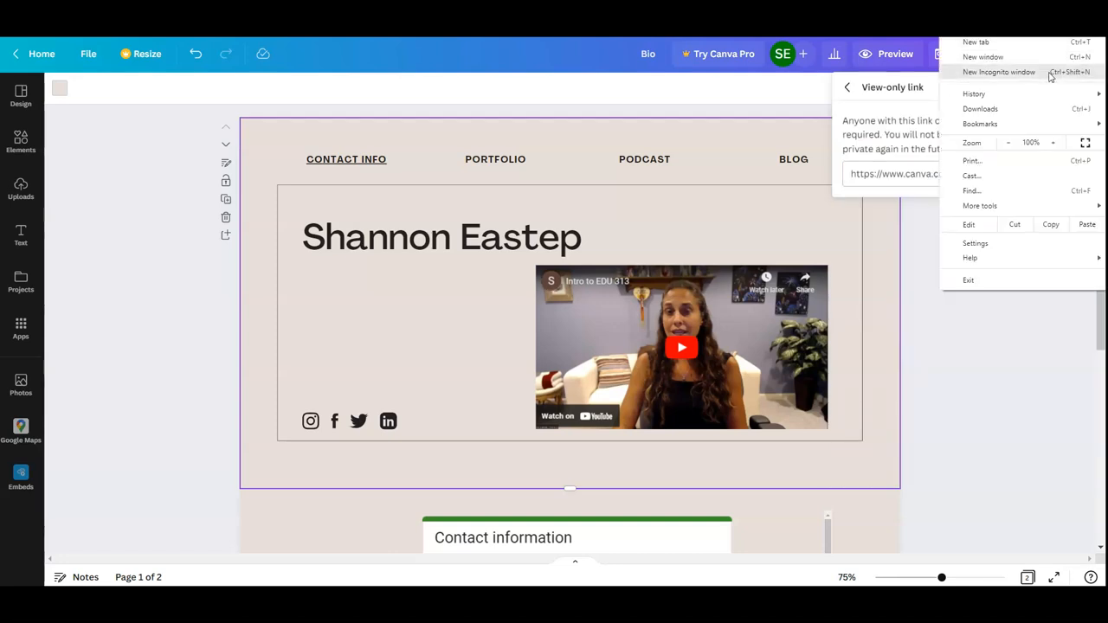
pyautogui.click(1049, 73)
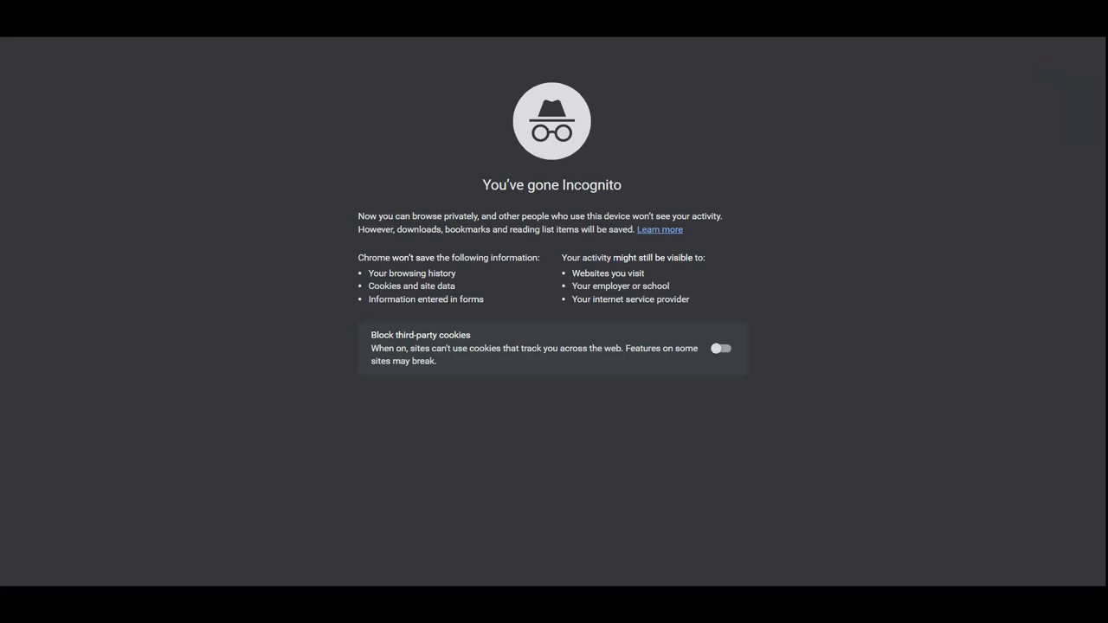
pyautogui.hotkey('ctrl', 'v')
pyautogui.press('Return')
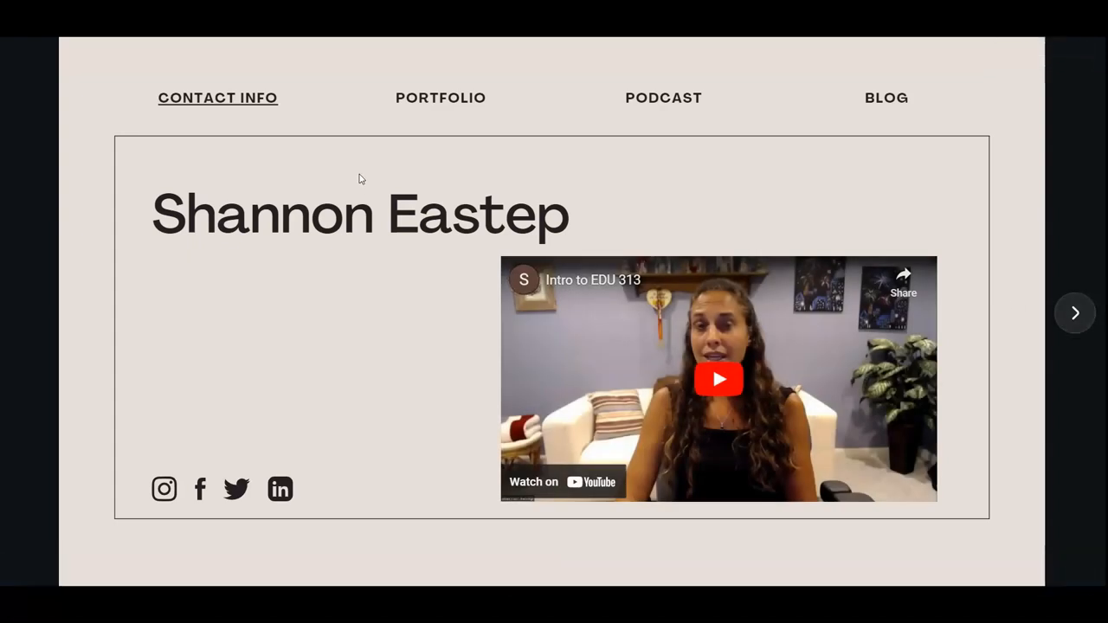
pyautogui.click(231, 100)
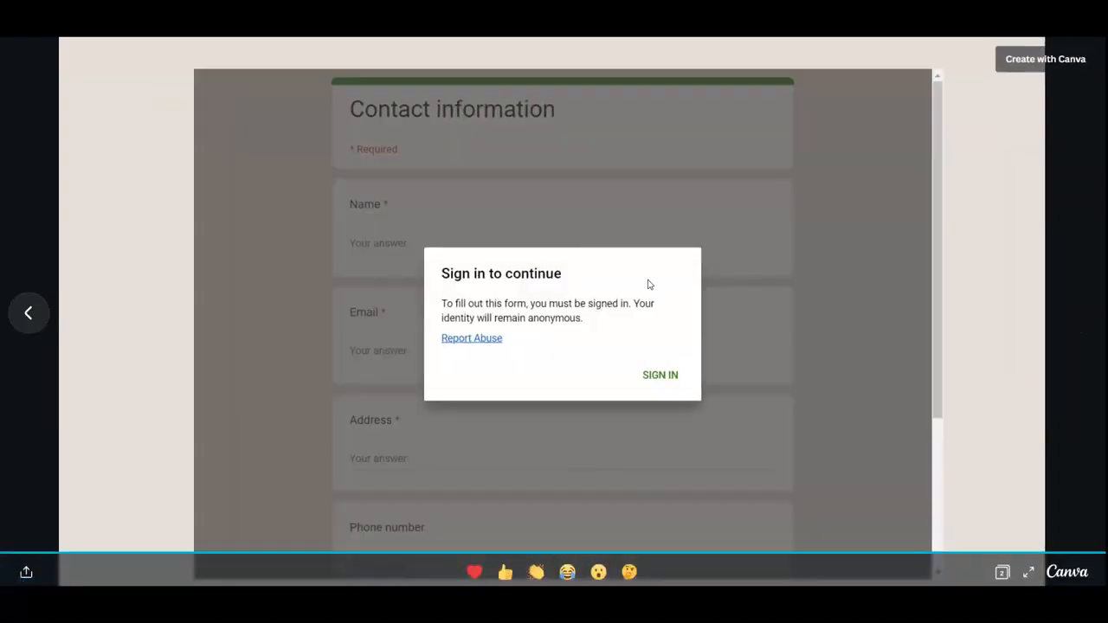
pyautogui.click(33, 314)
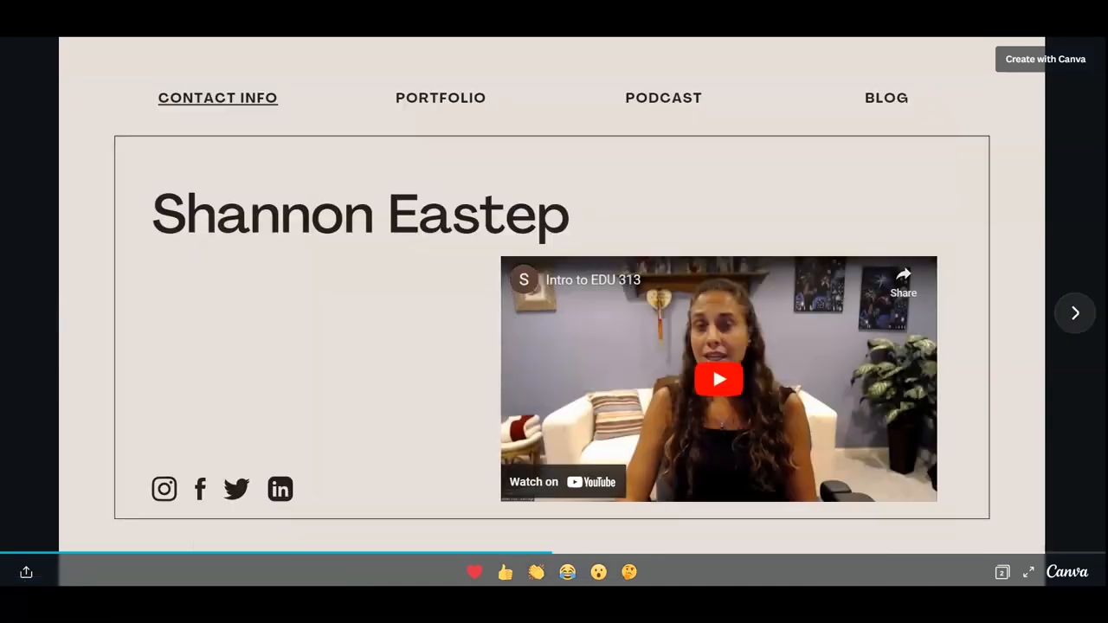
# Switch back to the website in the Canva editor and close the sharing options
pyautogui.hotkey('ctrl', 'shift', 'Tab')
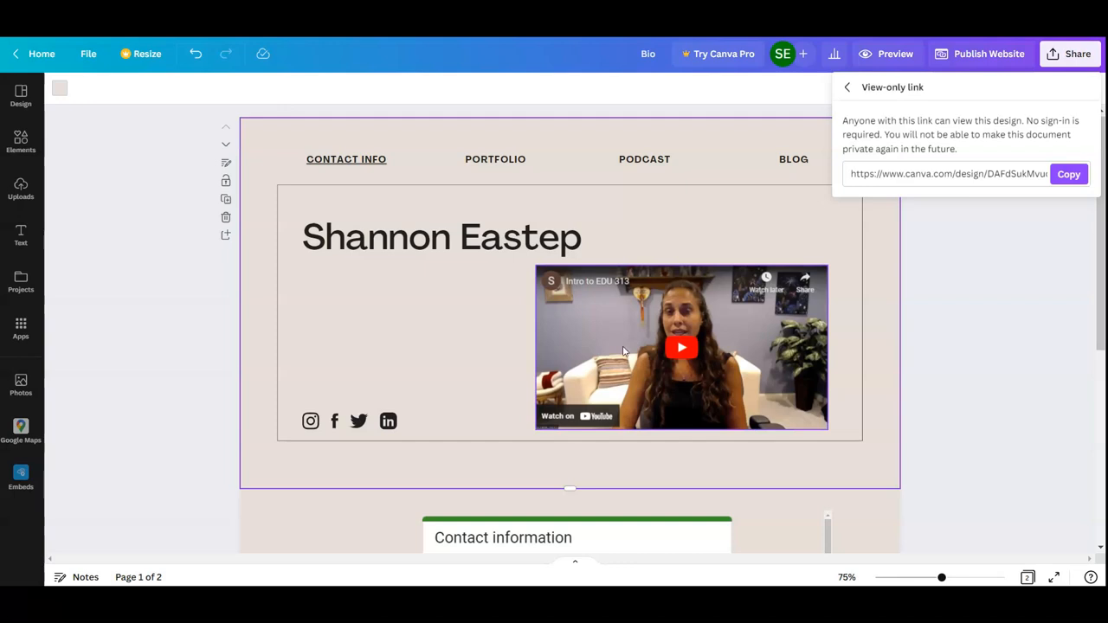
pyautogui.click(846, 87)
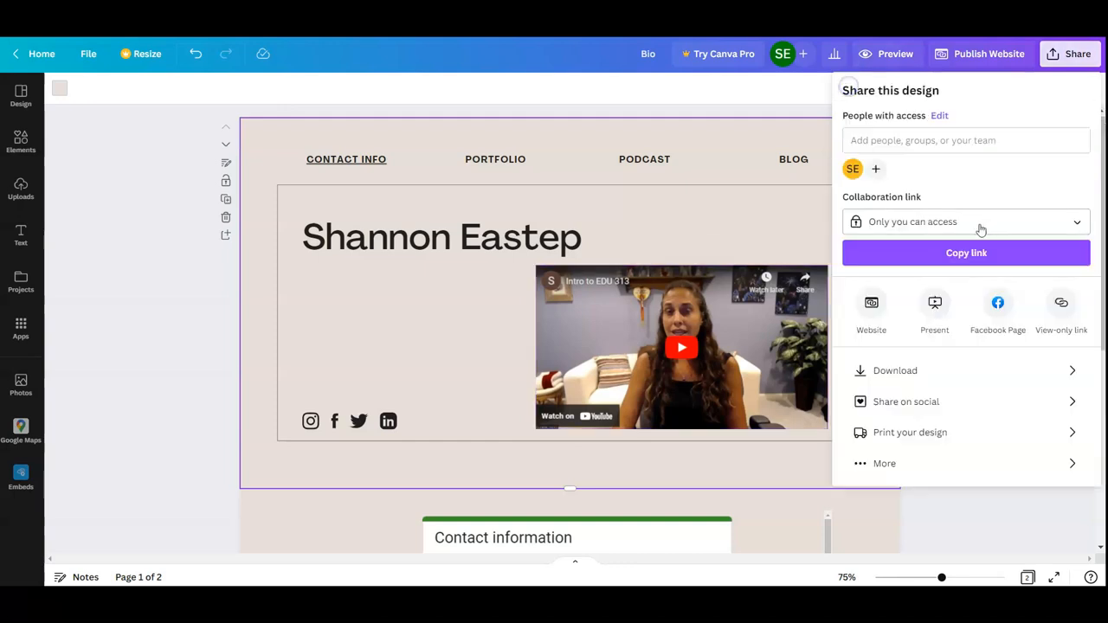
pyautogui.click(777, 113)
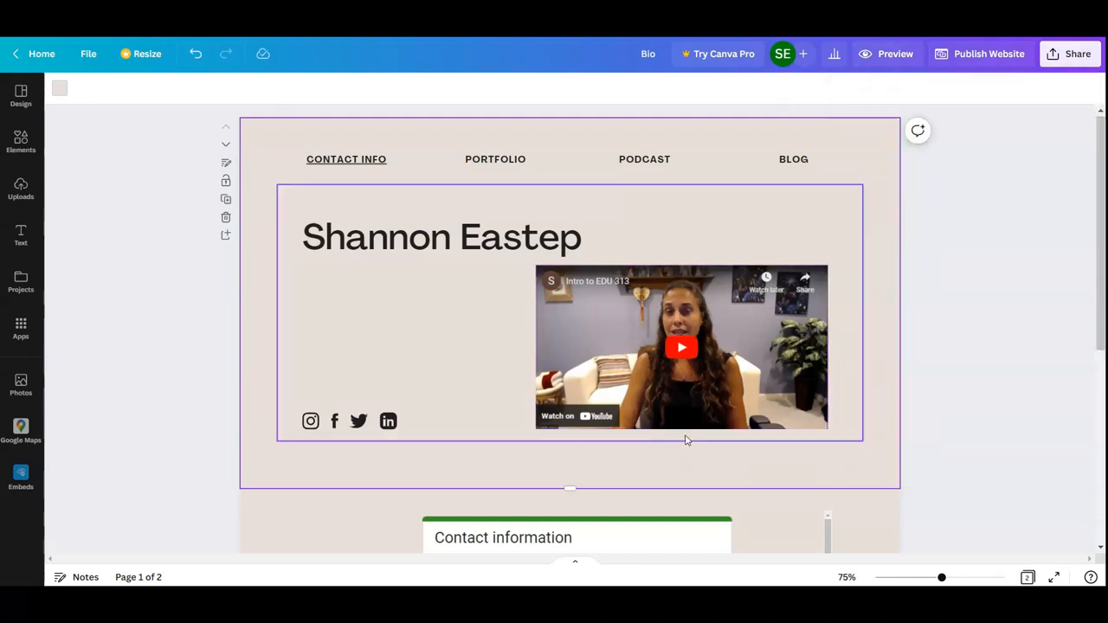